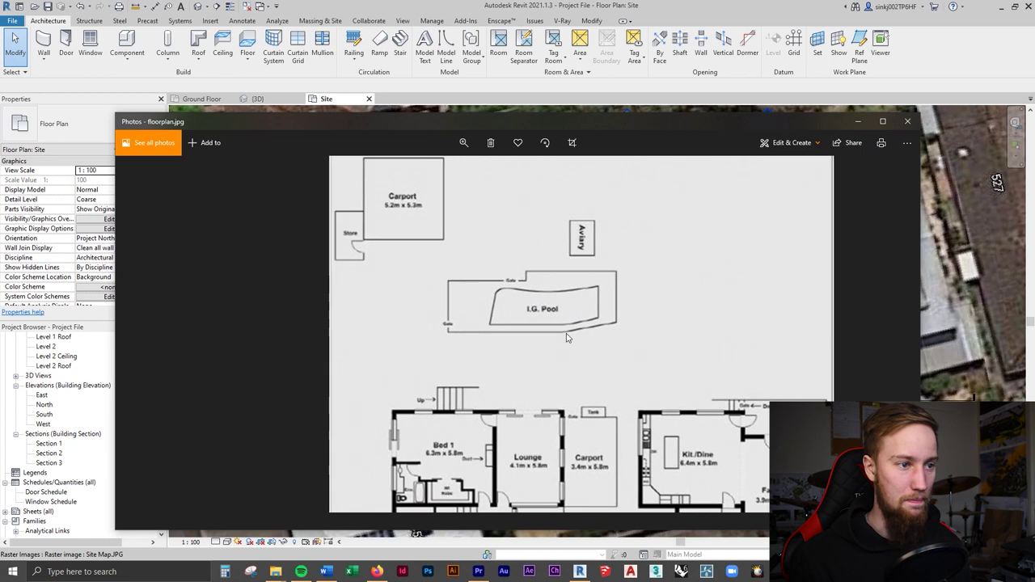
- Examine the pool and carport layout on the floor plan image, and put the image away
{"action": "scroll", "coordinate": [444, 327], "scroll_direction": "up", "scroll_amount": 2, "text": "ctrl"}
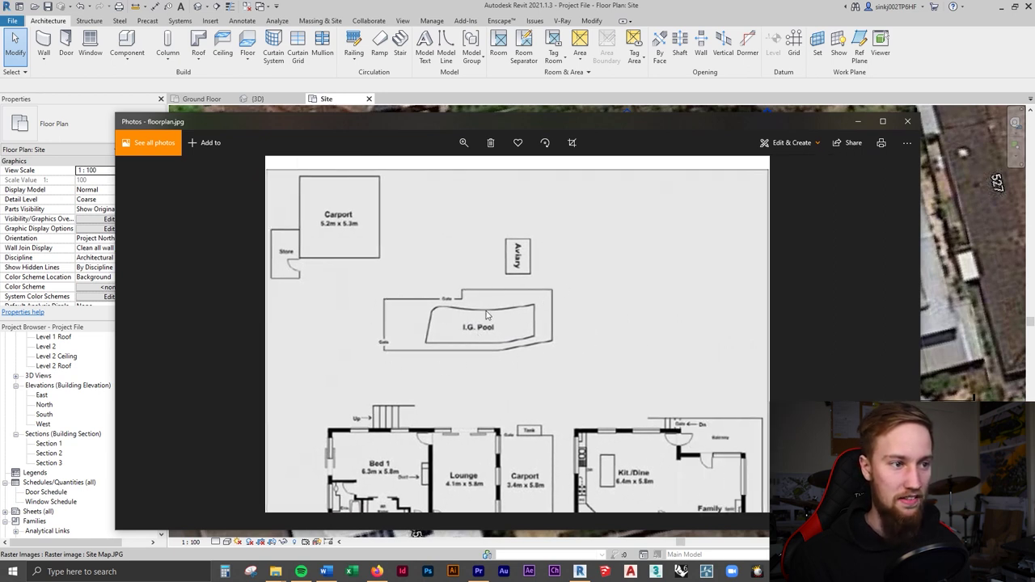
{"action": "left_click_drag", "start_coordinate": [485, 400], "coordinate": [564, 423]}
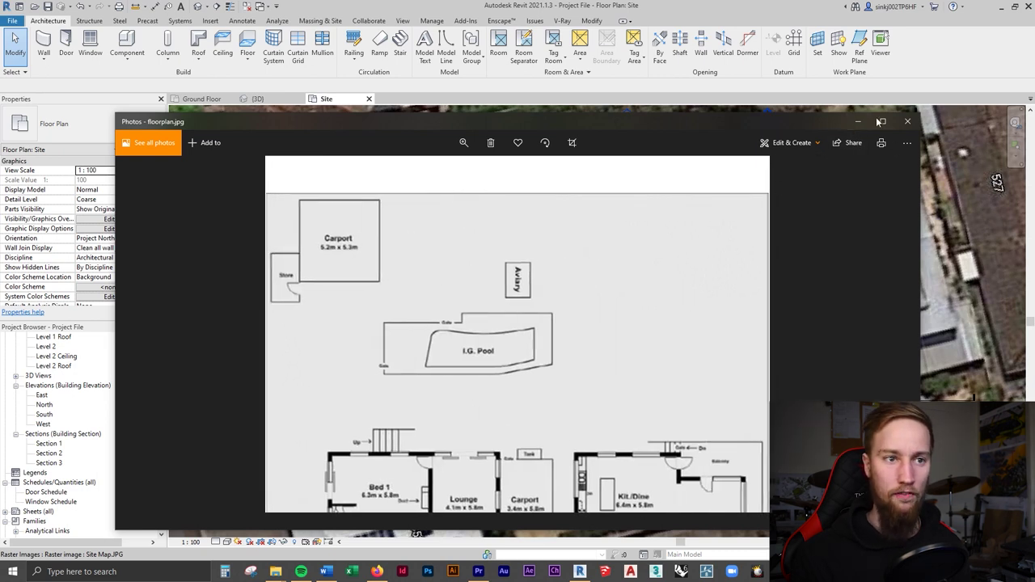
{"action": "left_click", "coordinate": [862, 123]}
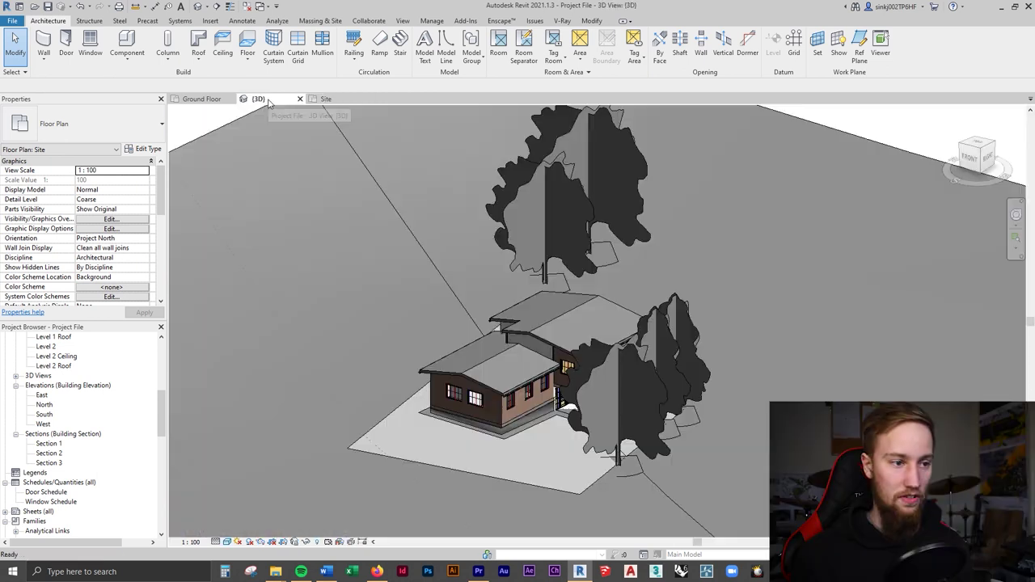
- Review the house, trees and terrain in the 3D view and against the aerial image in the Site and Ground Floor plans
{"action": "scroll", "coordinate": [718, 295], "scroll_direction": "down", "scroll_amount": 3}
{"action": "scroll", "coordinate": [663, 329], "scroll_direction": "up", "scroll_amount": 1}
{"action": "middle_click_drag", "start_coordinate": [663, 332], "coordinate": [623, 386], "text": "shift"}
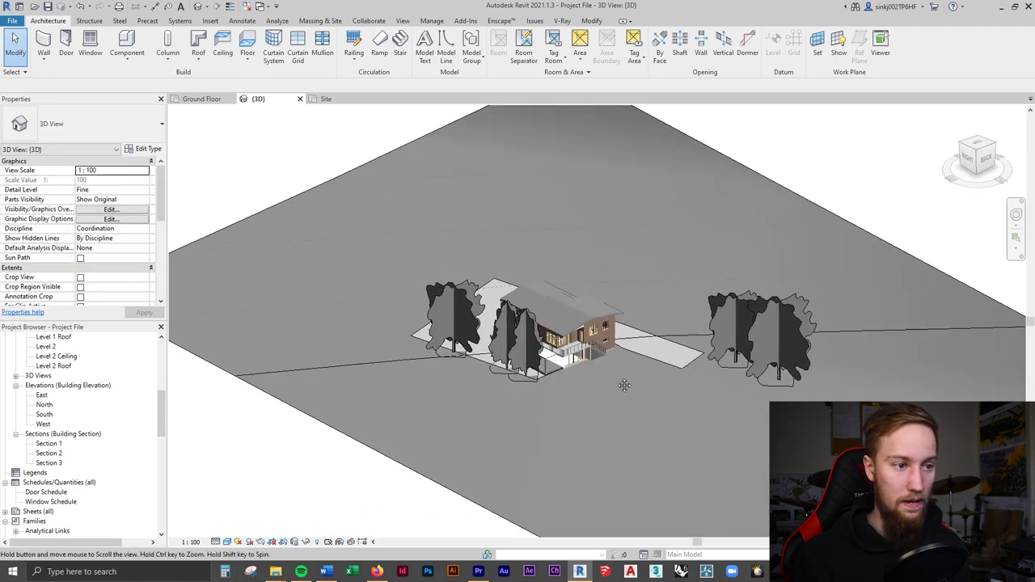
{"action": "scroll", "coordinate": [623, 386], "scroll_direction": "up", "scroll_amount": 3}
{"action": "left_click", "coordinate": [335, 99]}
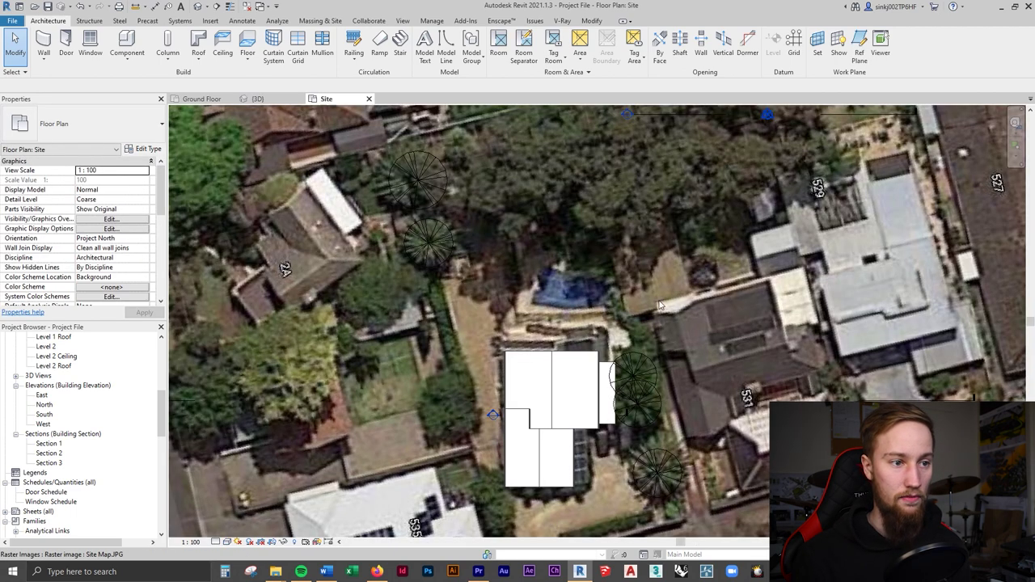
{"action": "scroll", "coordinate": [659, 304], "scroll_direction": "down", "scroll_amount": 3}
{"action": "scroll", "coordinate": [659, 304], "scroll_direction": "up", "scroll_amount": 2}
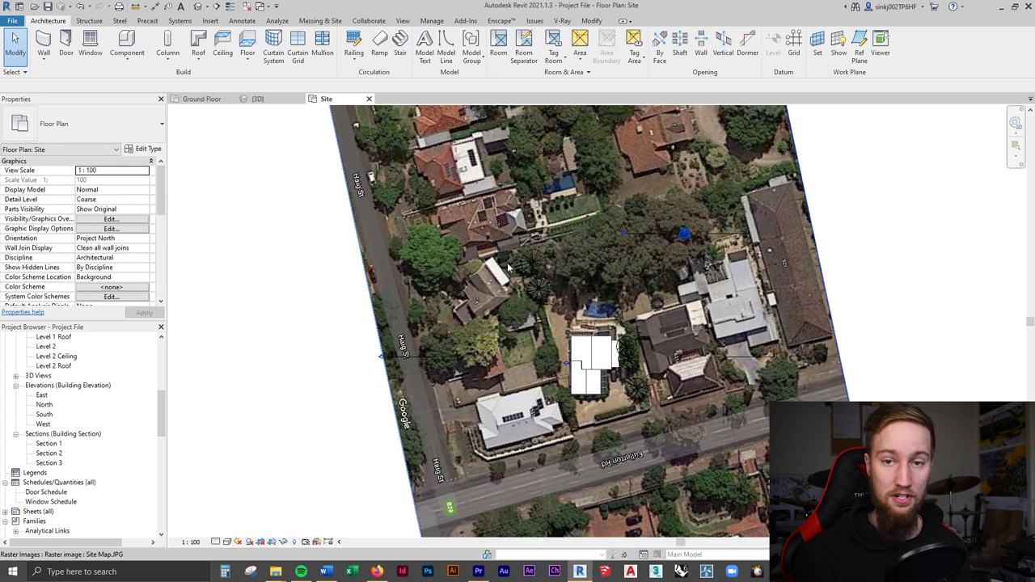
{"action": "left_click", "coordinate": [202, 99]}
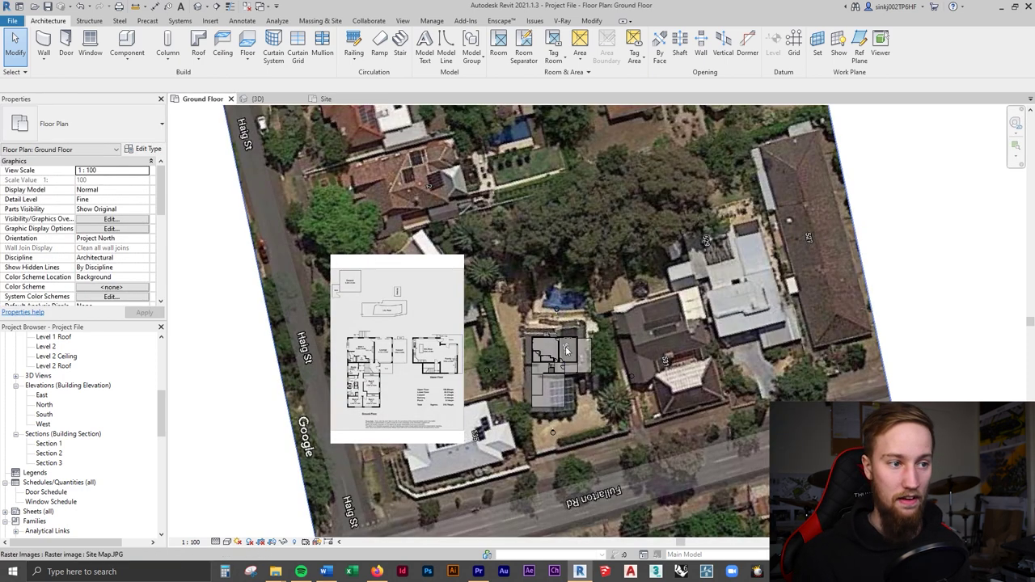
{"action": "left_click", "coordinate": [257, 99]}
{"action": "middle_click_drag", "start_coordinate": [605, 390], "coordinate": [675, 342], "text": "shift"}
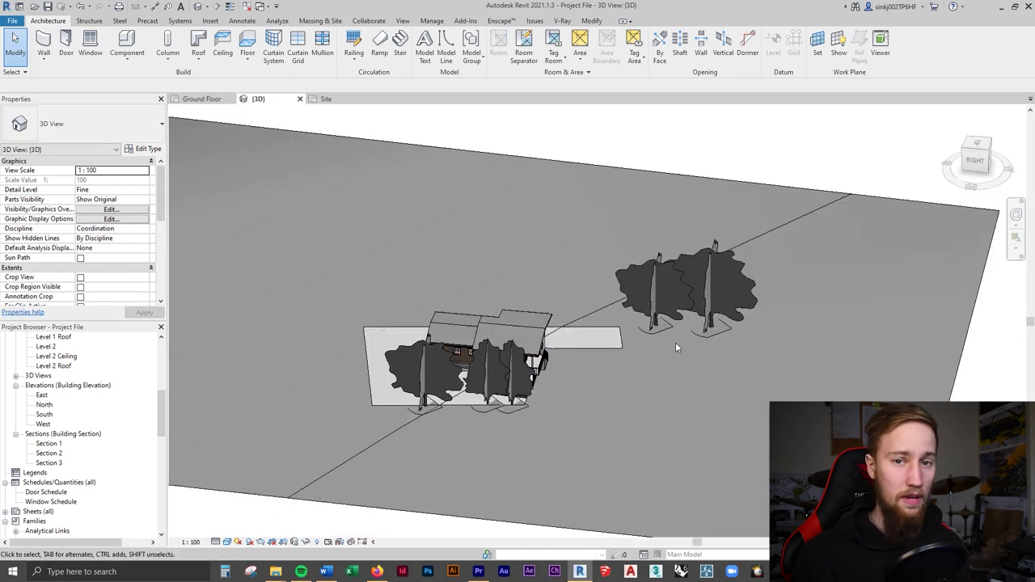
- Start a building pad boundary sketch and bring up the Site plan around the house and pool
{"action": "left_click", "coordinate": [689, 184]}
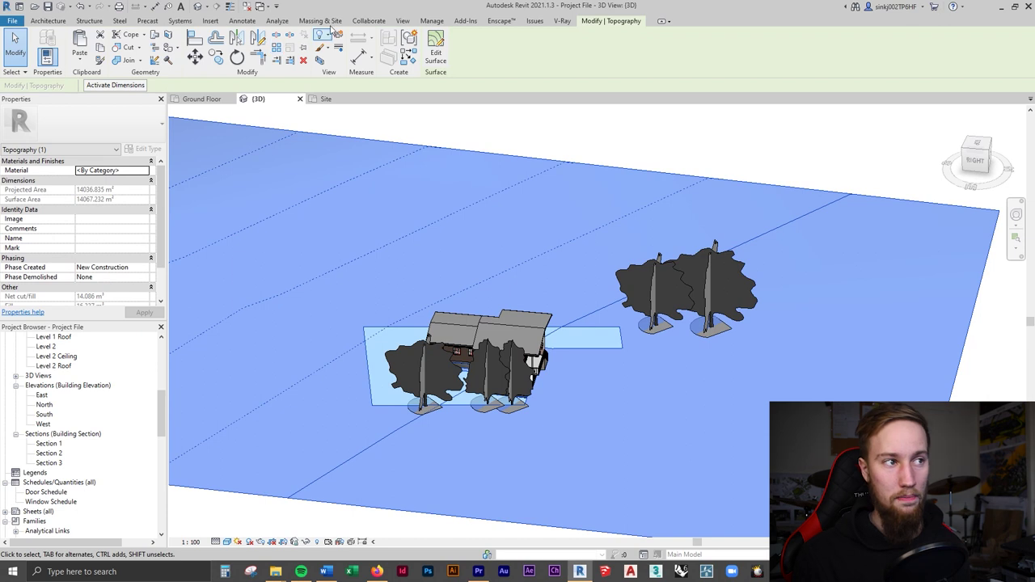
{"action": "left_click", "coordinate": [320, 20]}
{"action": "left_click", "coordinate": [361, 50]}
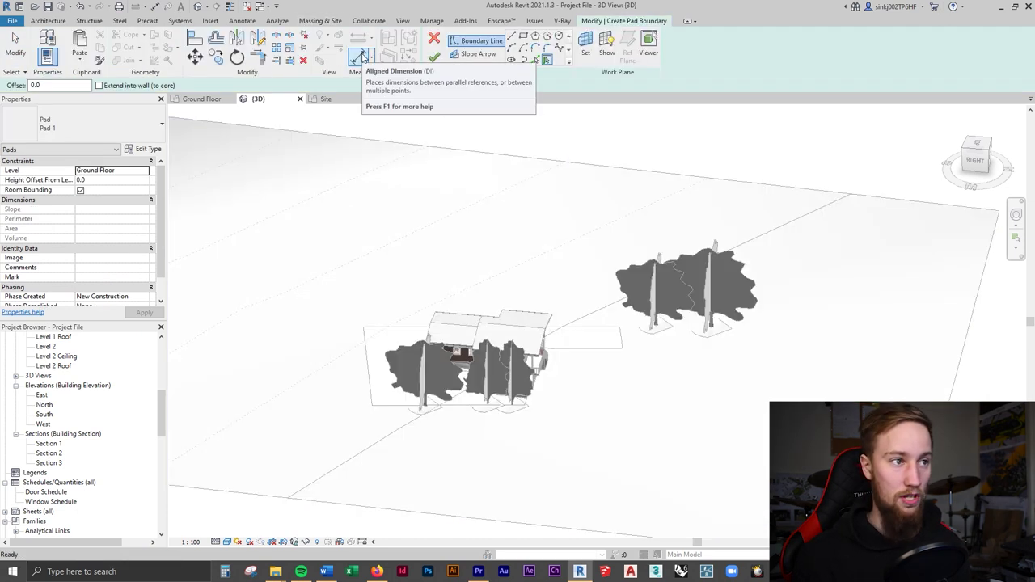
{"action": "left_click", "coordinate": [327, 99]}
{"action": "scroll", "coordinate": [613, 374], "scroll_direction": "up", "scroll_amount": 8}
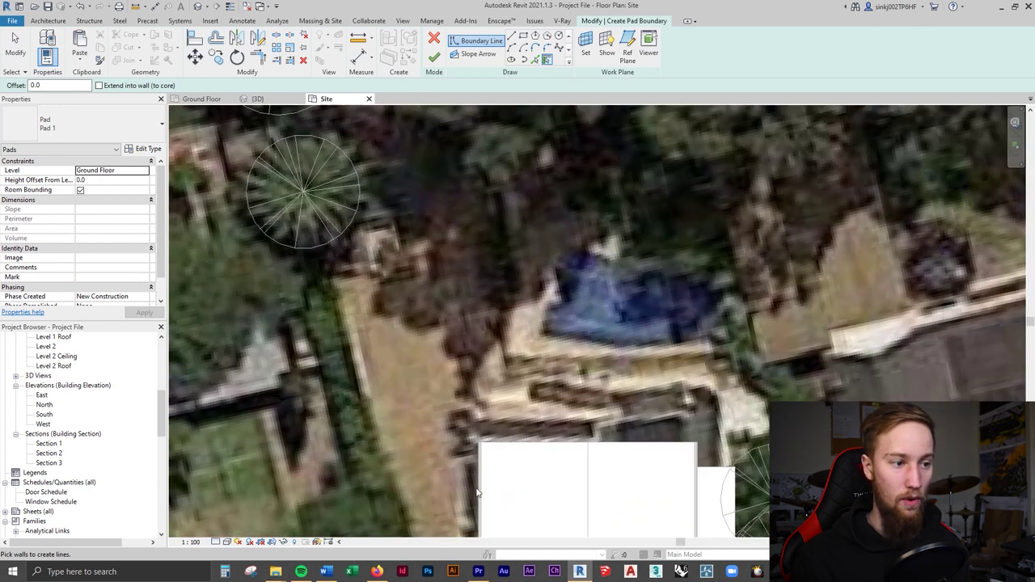
{"action": "scroll", "coordinate": [477, 493], "scroll_direction": "down", "scroll_amount": 3}
{"action": "middle_click_drag", "start_coordinate": [457, 440], "coordinate": [453, 391]}
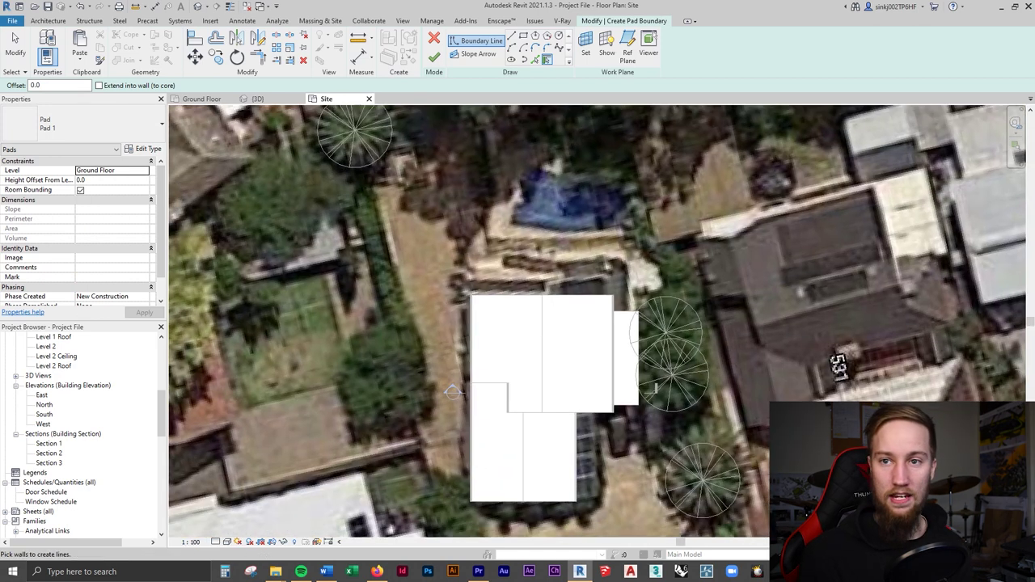
- Examine the backyard reference photo around the pool fence and paving, and move it aside
{"action": "left_click_drag", "start_coordinate": [1034, 168], "coordinate": [704, 115]}
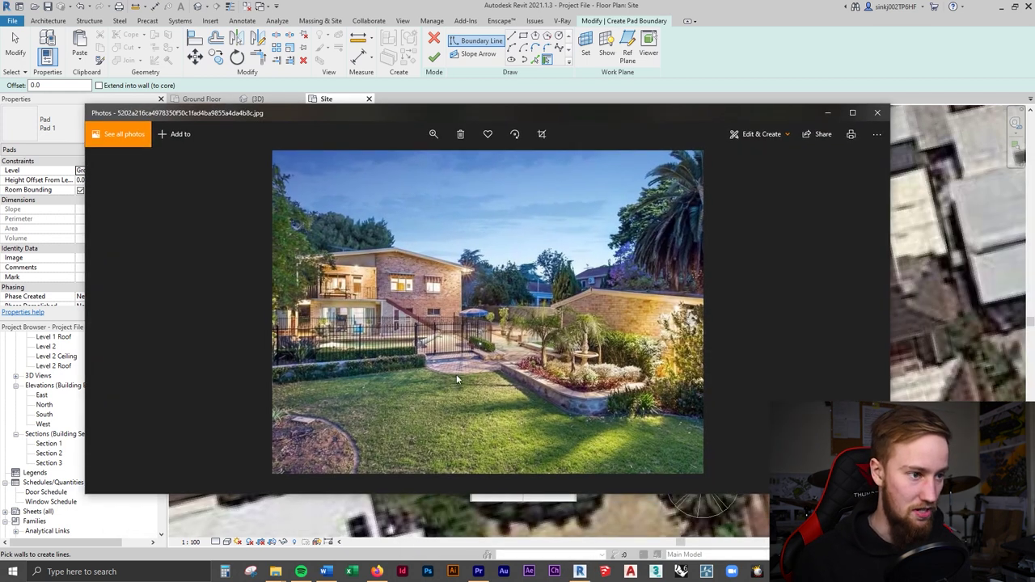
{"action": "scroll", "coordinate": [451, 364], "scroll_direction": "up", "scroll_amount": 2}
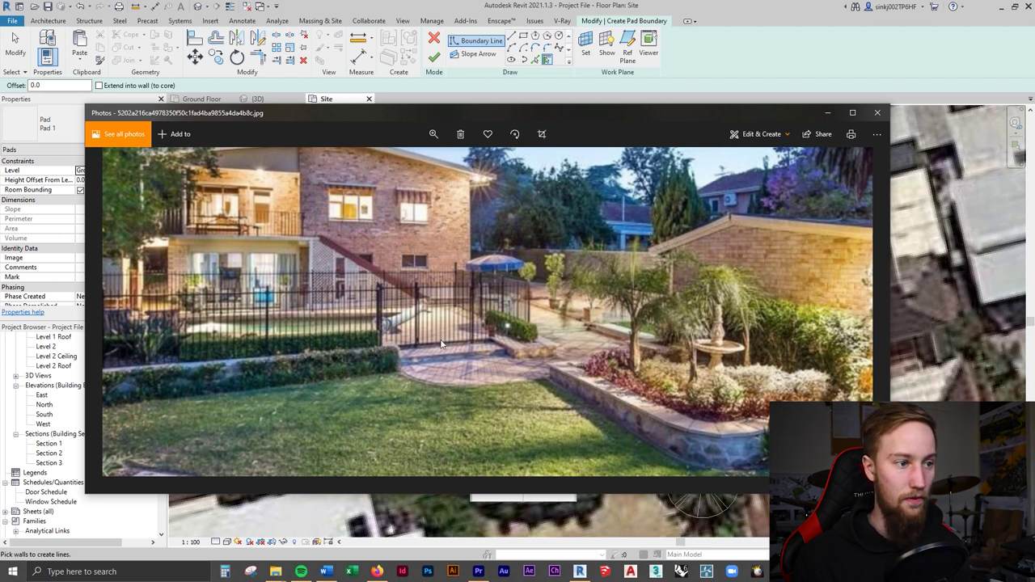
{"action": "left_click_drag", "start_coordinate": [625, 106], "coordinate": [1034, 45]}
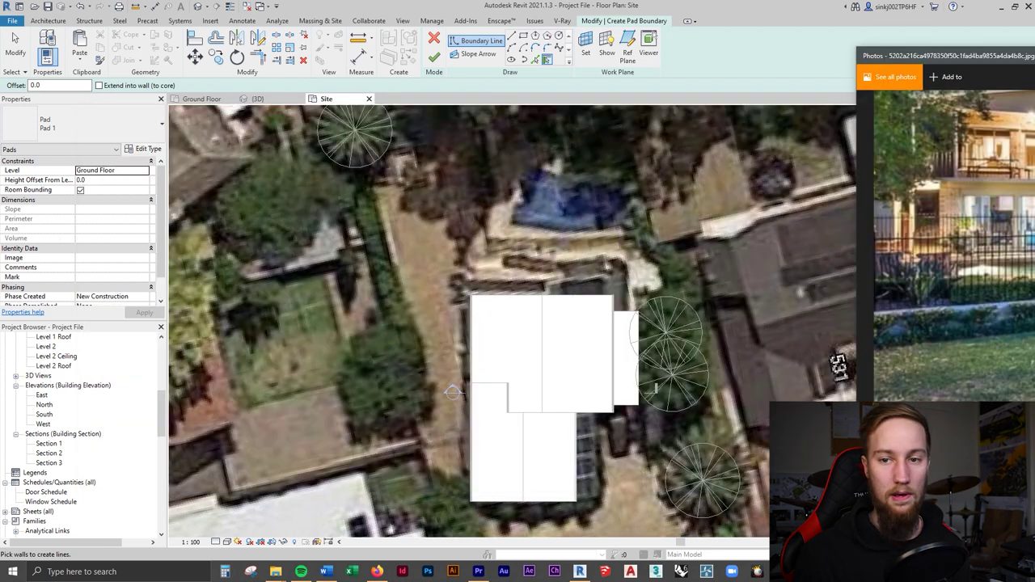
- Sketch a closed outer pad boundary of straight lines around the pool surround on the aerial image, with the back edge about 14 m long
{"action": "middle_click_drag", "start_coordinate": [584, 254], "coordinate": [549, 335]}
{"action": "scroll", "coordinate": [512, 316], "scroll_direction": "up", "scroll_amount": 3}
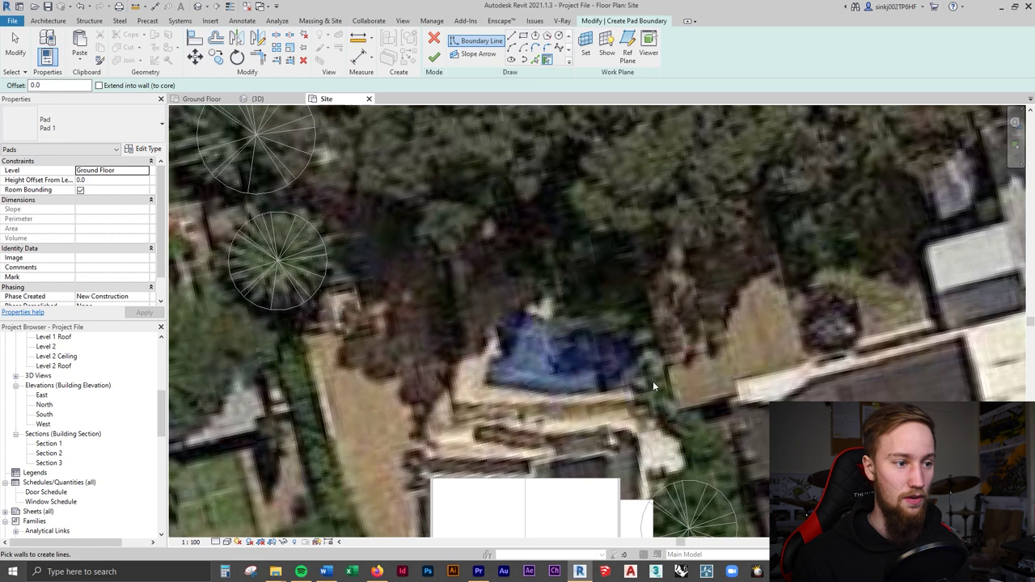
{"action": "scroll", "coordinate": [510, 347], "scroll_direction": "down", "scroll_amount": 2}
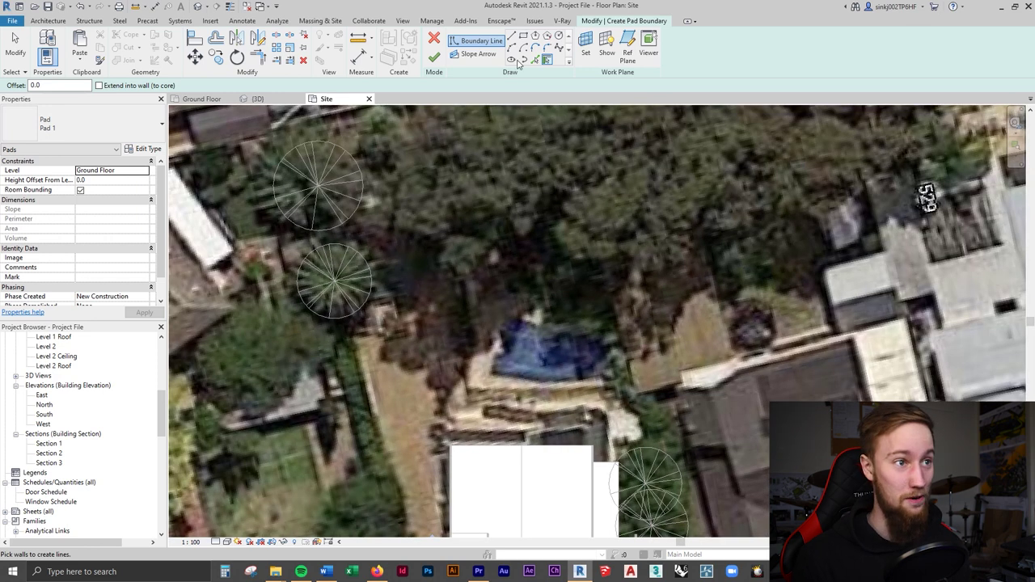
{"action": "left_click", "coordinate": [512, 35]}
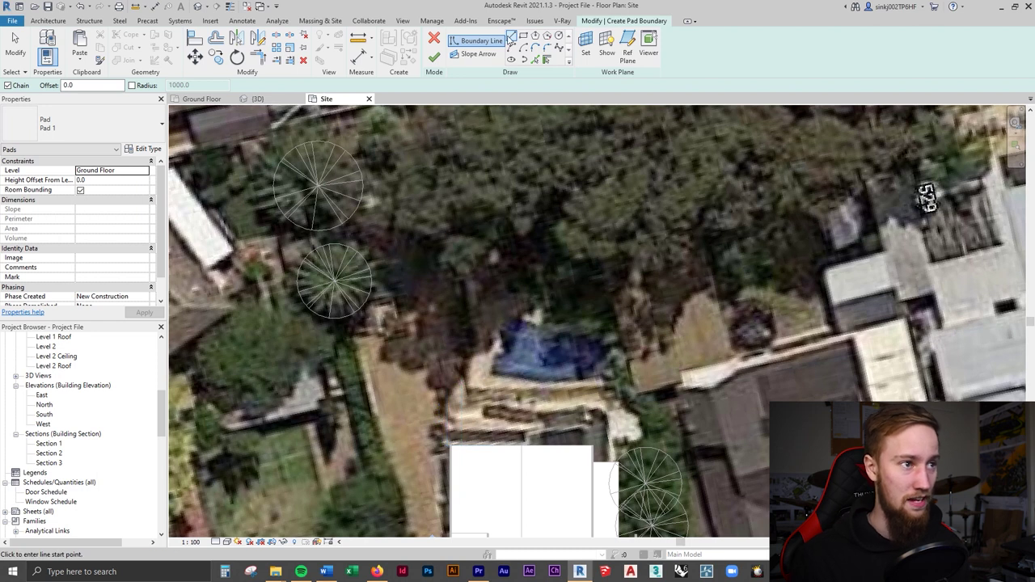
{"action": "middle_click_drag", "start_coordinate": [522, 304], "coordinate": [535, 320]}
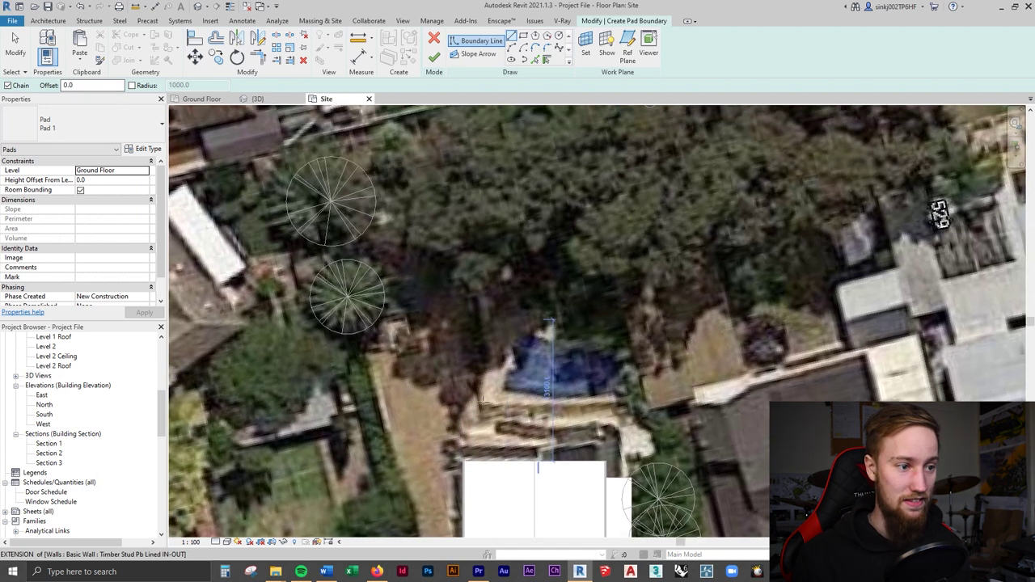
{"action": "scroll", "coordinate": [483, 402], "scroll_direction": "up", "scroll_amount": 2}
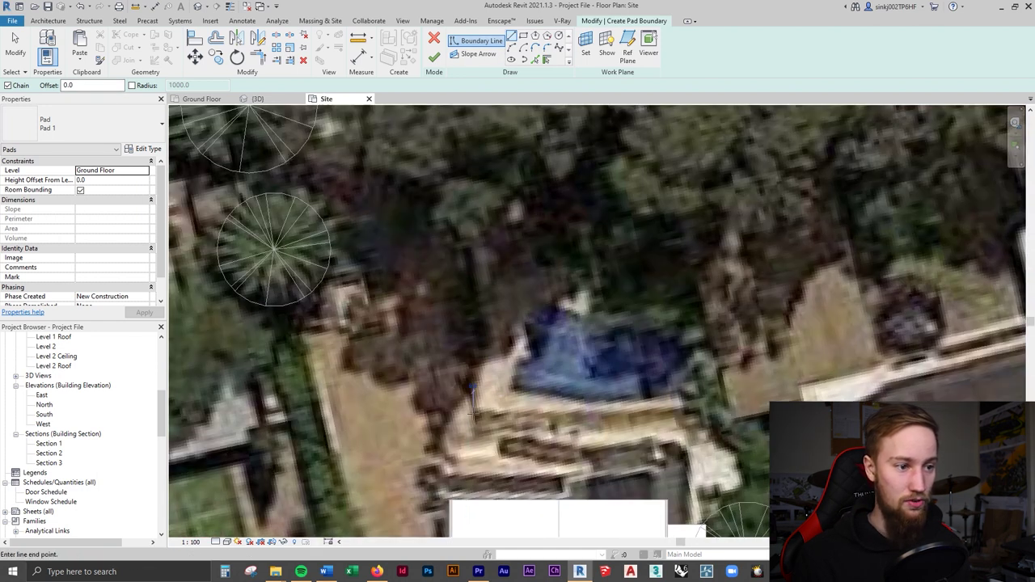
{"action": "left_click", "coordinate": [474, 396]}
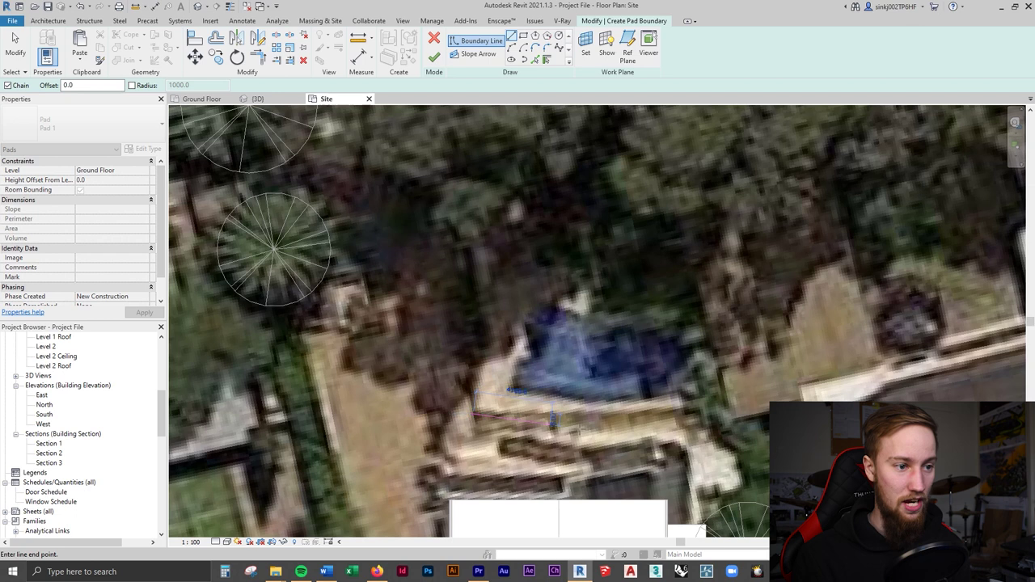
{"action": "left_click", "coordinate": [589, 412]}
{"action": "scroll", "coordinate": [679, 409], "scroll_direction": "up", "scroll_amount": 1}
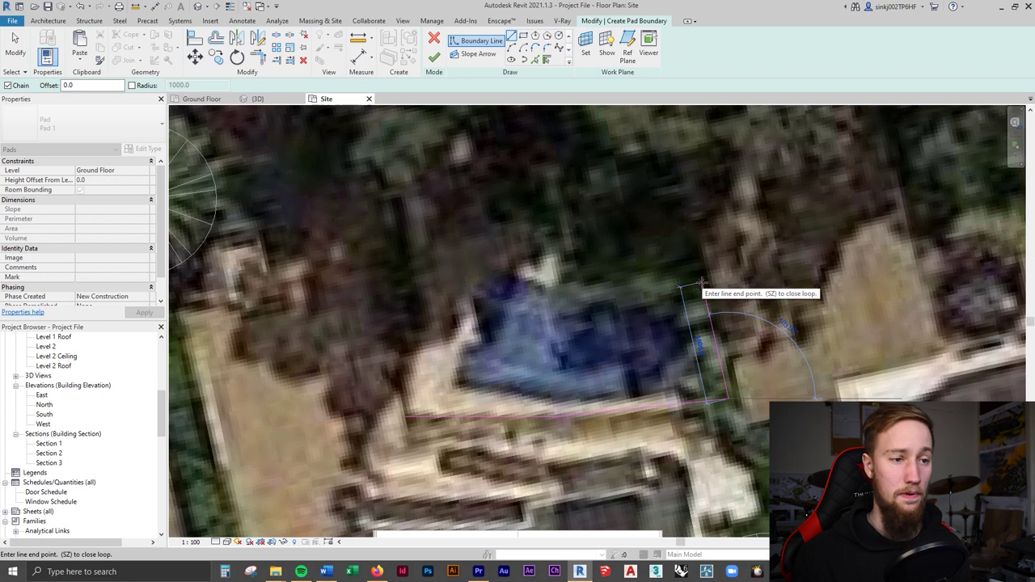
{"action": "left_click", "coordinate": [697, 258]}
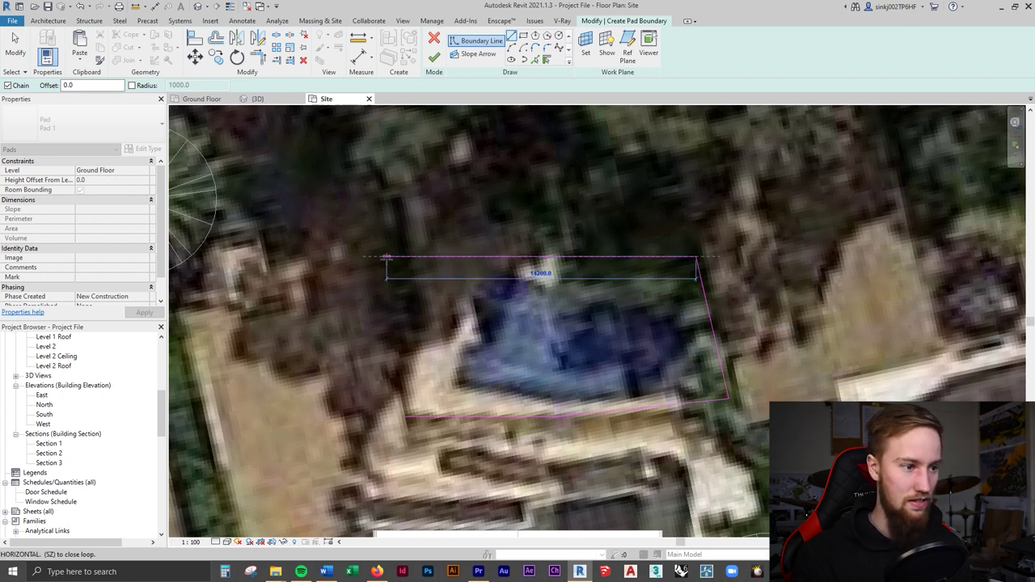
{"action": "left_click", "coordinate": [383, 258]}
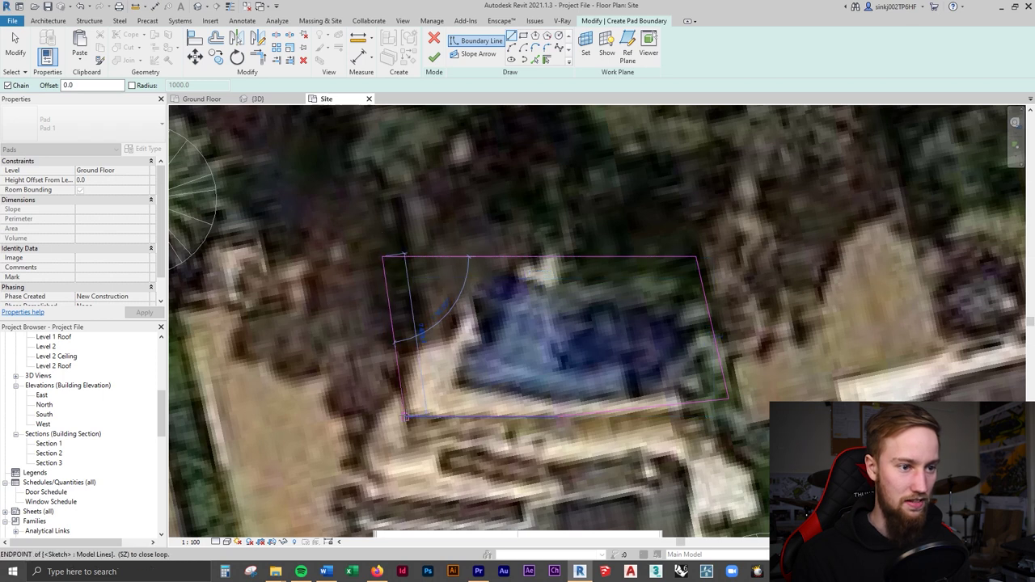
{"action": "left_click", "coordinate": [406, 418]}
- Trace the pool's water edge on the aerial image as a closed six-sided inner loop of straight boundary lines
{"action": "scroll", "coordinate": [518, 242], "scroll_direction": "down", "scroll_amount": 3}
{"action": "middle_click_drag", "start_coordinate": [561, 309], "coordinate": [555, 409]}
{"action": "scroll", "coordinate": [550, 325], "scroll_direction": "up", "scroll_amount": 1}
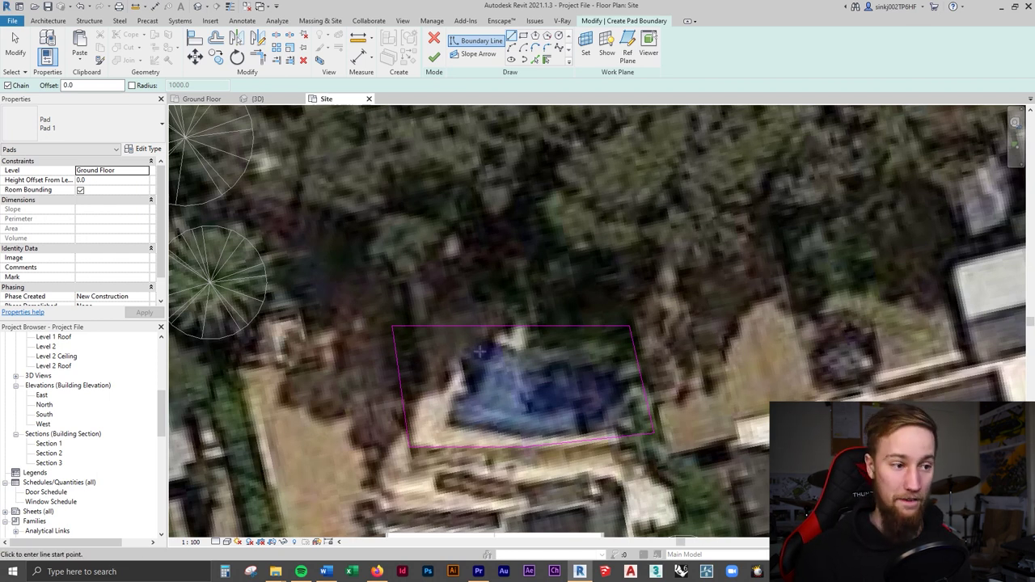
{"action": "scroll", "coordinate": [468, 412], "scroll_direction": "up", "scroll_amount": 1}
{"action": "left_click", "coordinate": [434, 429]}
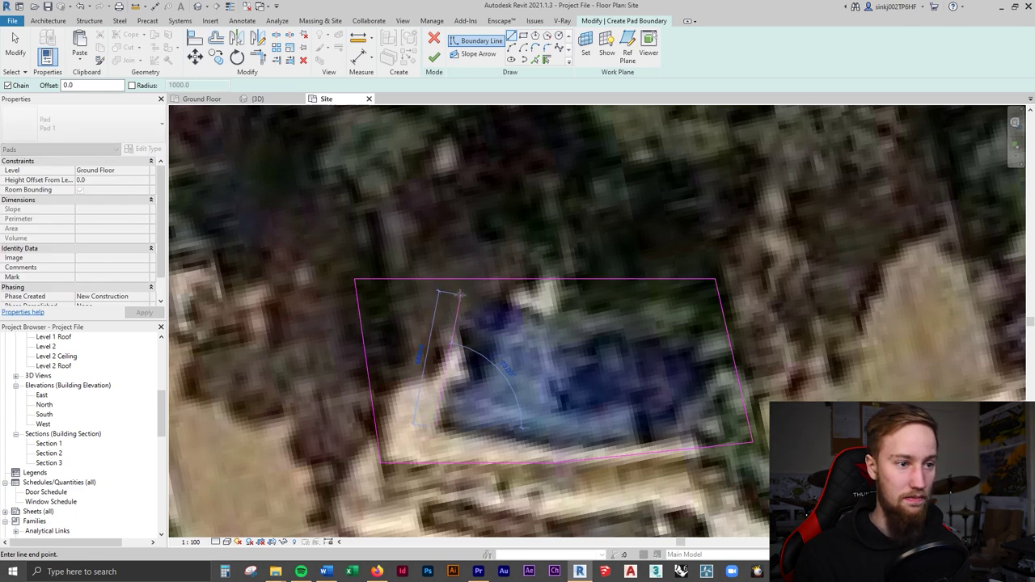
{"action": "left_click", "coordinate": [459, 284]}
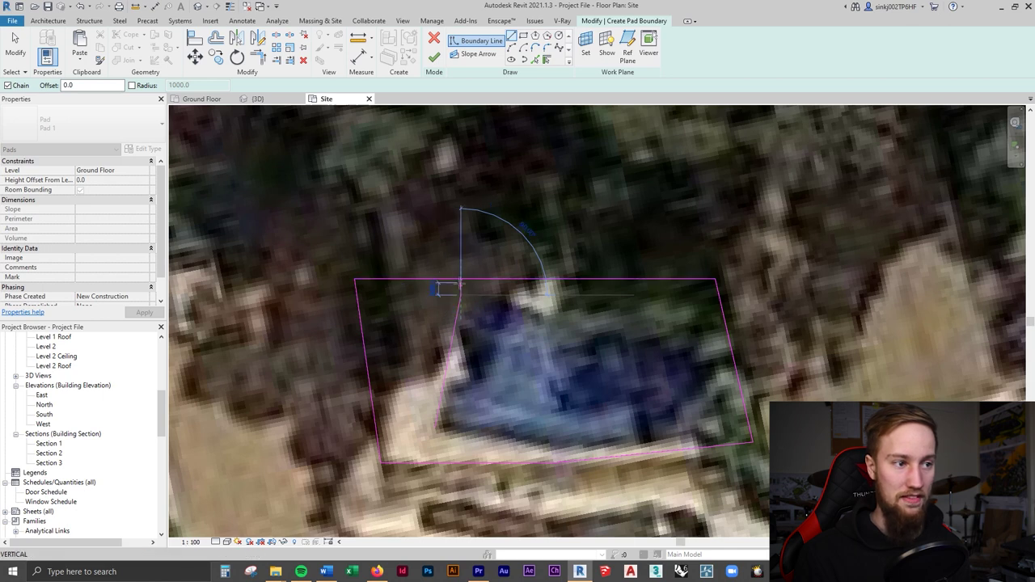
{"action": "left_click", "coordinate": [595, 328]}
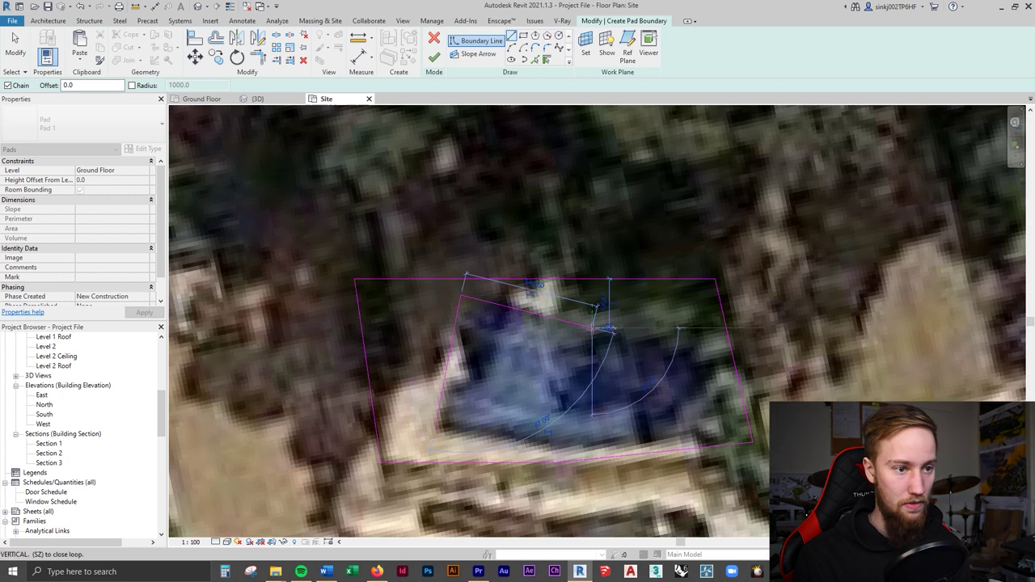
{"action": "scroll", "coordinate": [707, 328], "scroll_direction": "down", "scroll_amount": 2}
{"action": "left_click", "coordinate": [731, 324]}
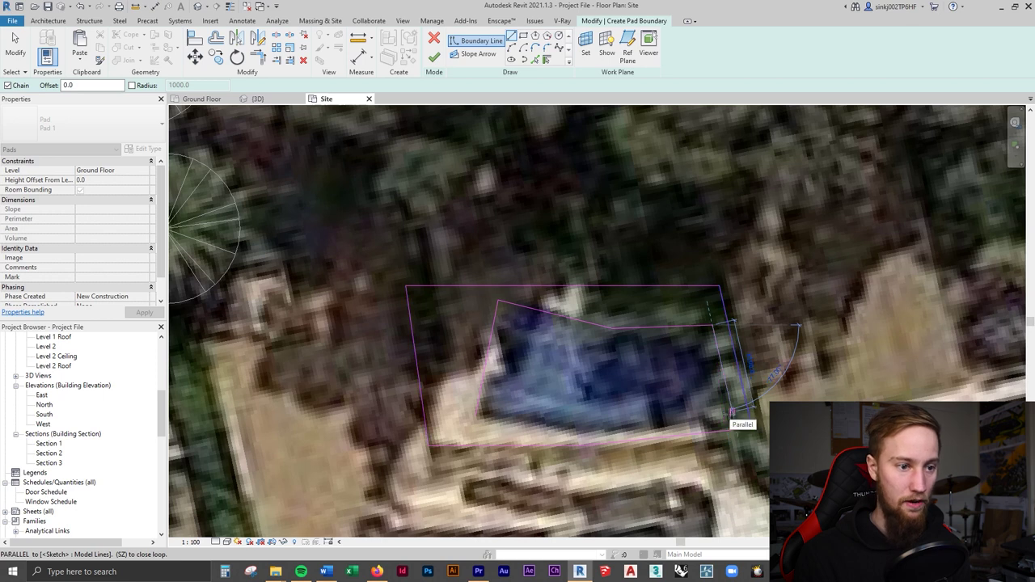
{"action": "left_click", "coordinate": [727, 419]}
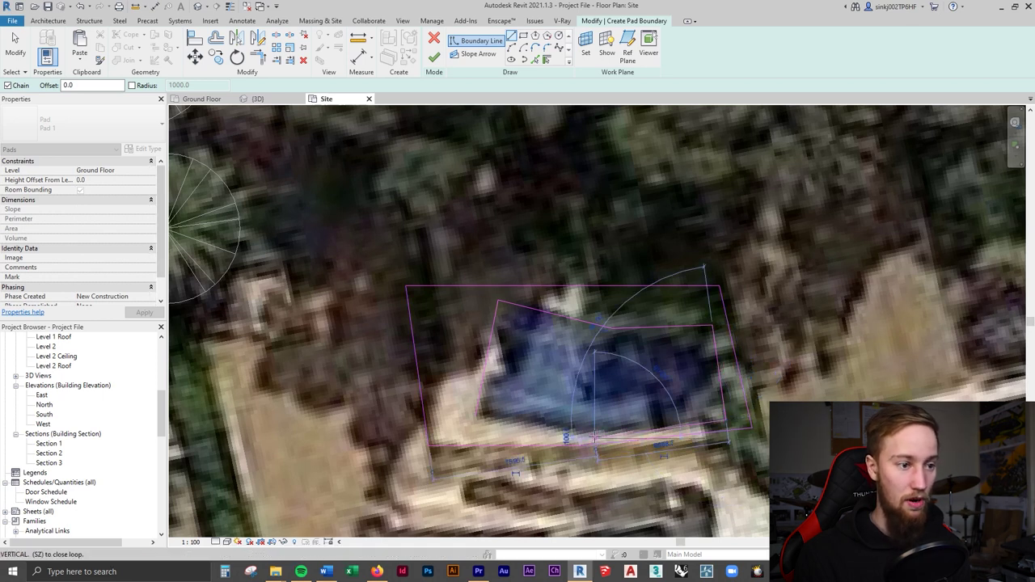
{"action": "left_click", "coordinate": [476, 416]}
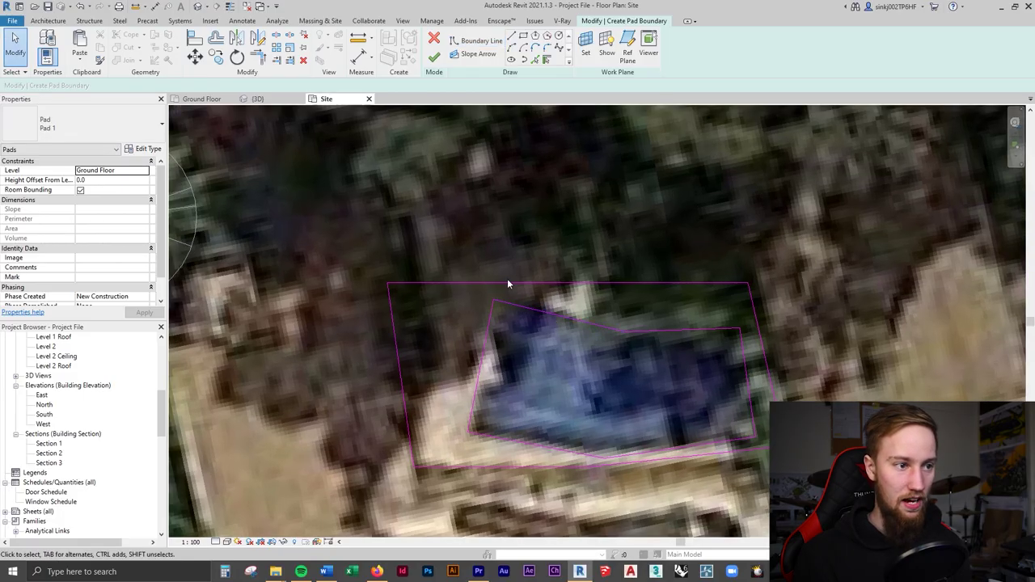
- Move the outer boundary's back edge away from the pool and pull the shared vertex of the two house-side edges outward toward the house
{"action": "left_click", "coordinate": [504, 282]}
{"action": "left_click_drag", "start_coordinate": [505, 282], "coordinate": [504, 266]}
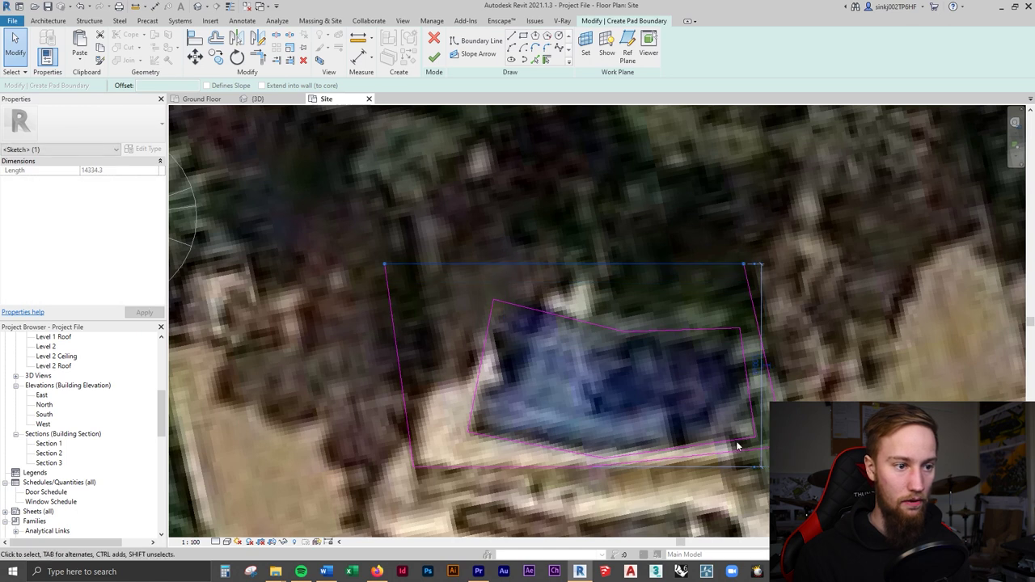
{"action": "scroll", "coordinate": [704, 493], "scroll_direction": "up", "scroll_amount": 3}
{"action": "left_click", "coordinate": [475, 414]}
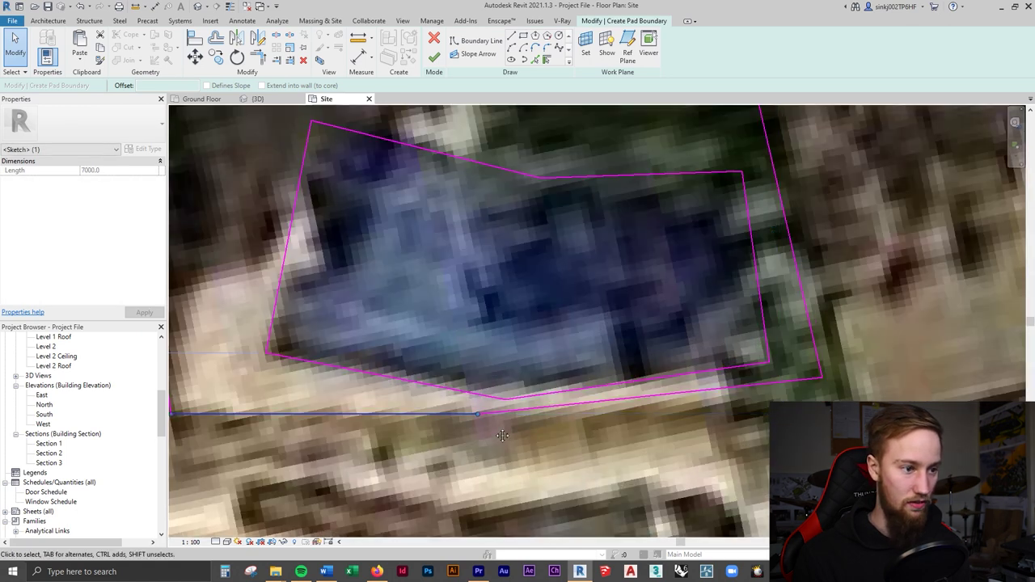
{"action": "middle_click_drag", "start_coordinate": [474, 421], "coordinate": [581, 393]}
{"action": "left_click_drag", "start_coordinate": [581, 393], "coordinate": [577, 429]}
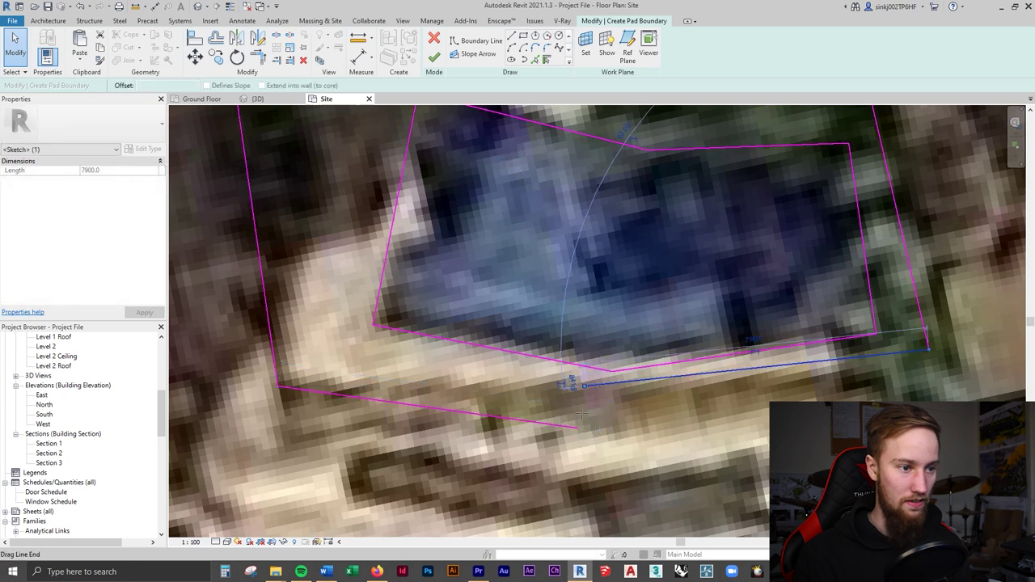
{"action": "scroll", "coordinate": [576, 388], "scroll_direction": "down", "scroll_amount": 4}
{"action": "scroll", "coordinate": [686, 278], "scroll_direction": "down", "scroll_amount": 2}
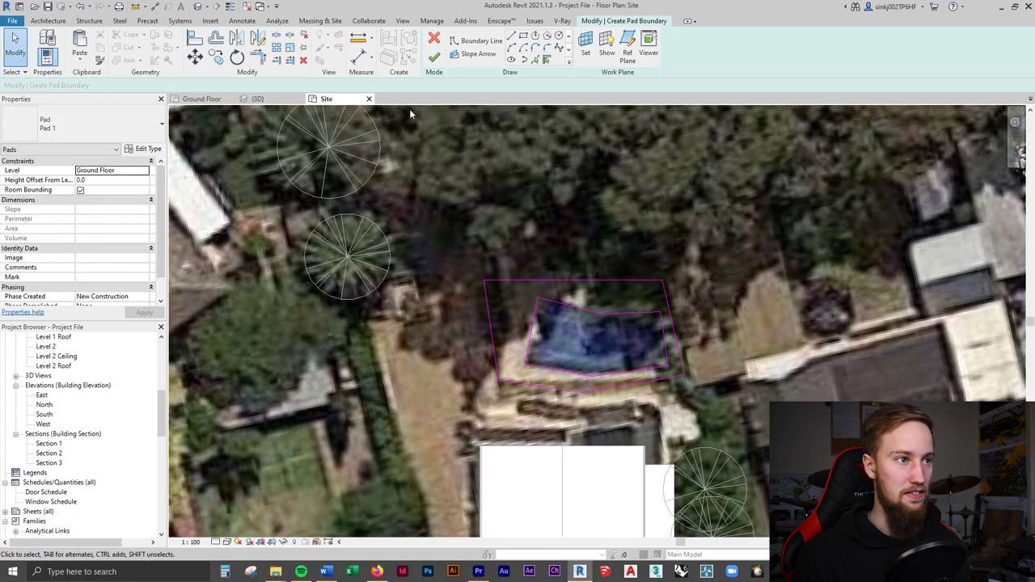
- Finish the pool pad's boundary sketch and check the resulting pad in the 3D view
{"action": "left_click", "coordinate": [434, 57]}
{"action": "left_click", "coordinate": [258, 98]}
{"action": "middle_click_drag", "start_coordinate": [767, 323], "coordinate": [661, 356], "text": "shift"}
{"action": "scroll", "coordinate": [663, 349], "scroll_direction": "up", "scroll_amount": 3}
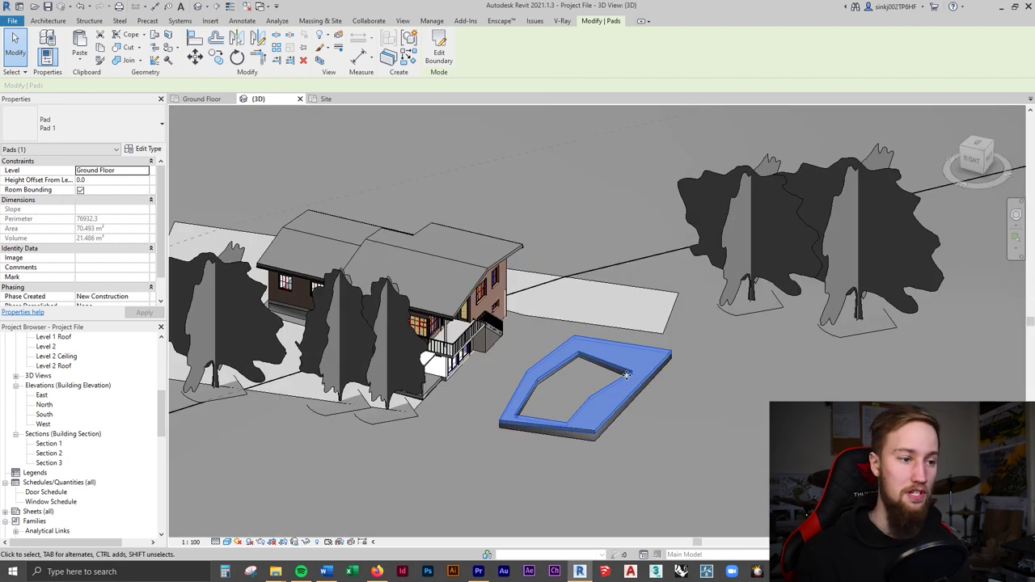
{"action": "key", "text": "Escape"}
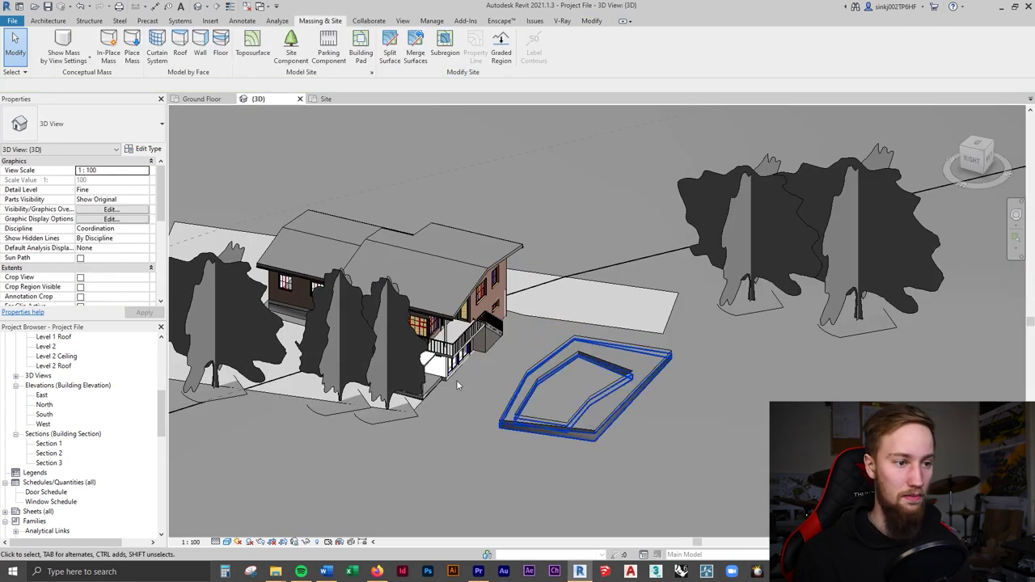
- Duplicate the pool pad's type under the name Pavement
{"action": "left_click", "coordinate": [611, 421]}
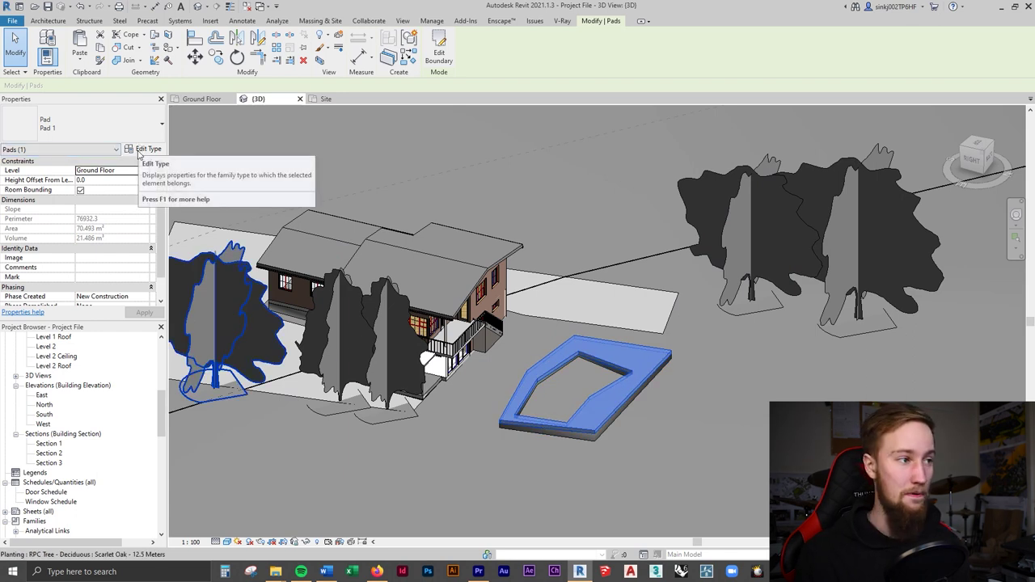
{"action": "left_click", "coordinate": [139, 152]}
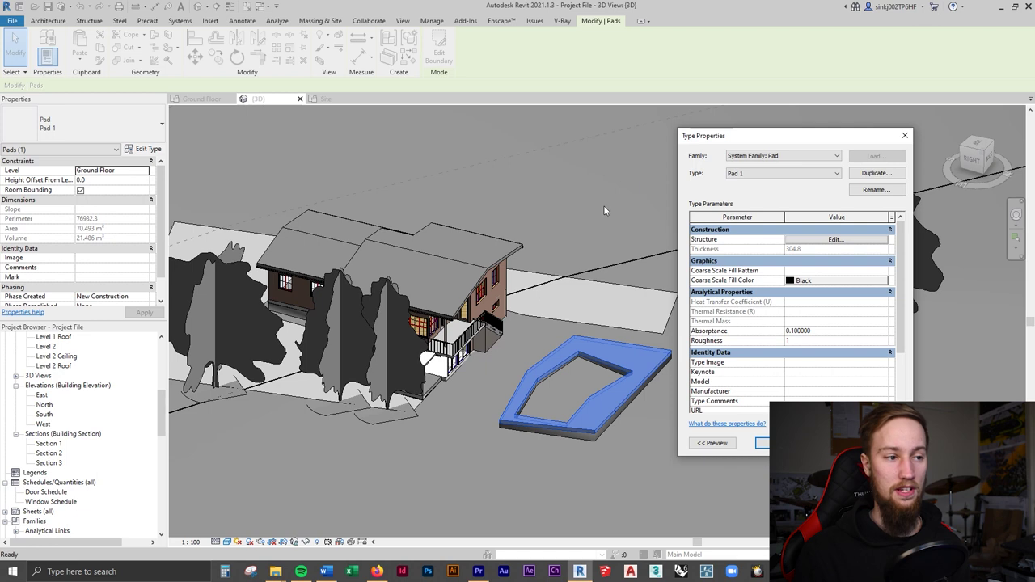
{"action": "left_click", "coordinate": [877, 173]}
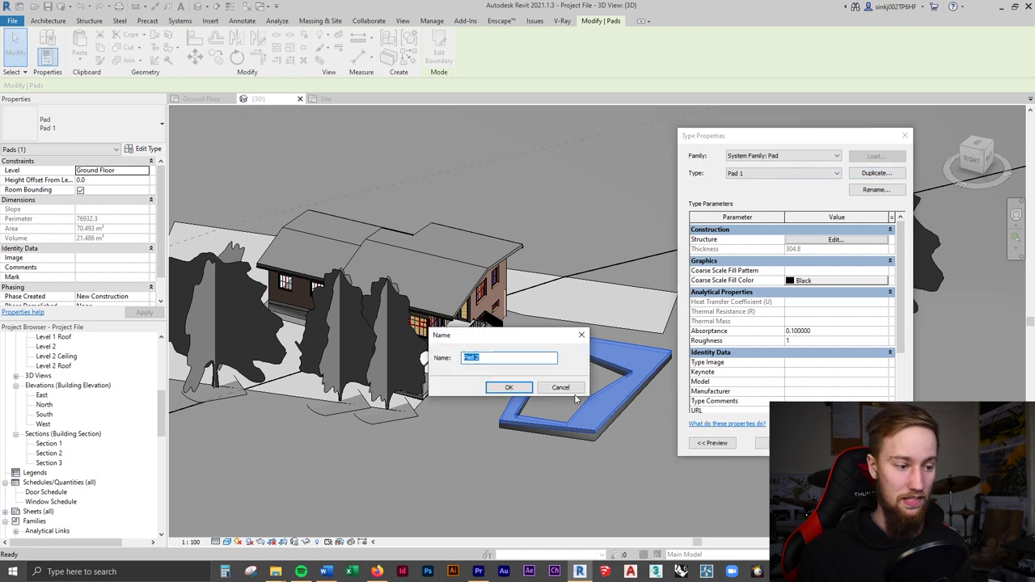
{"action": "type", "text": "Pavemen"}
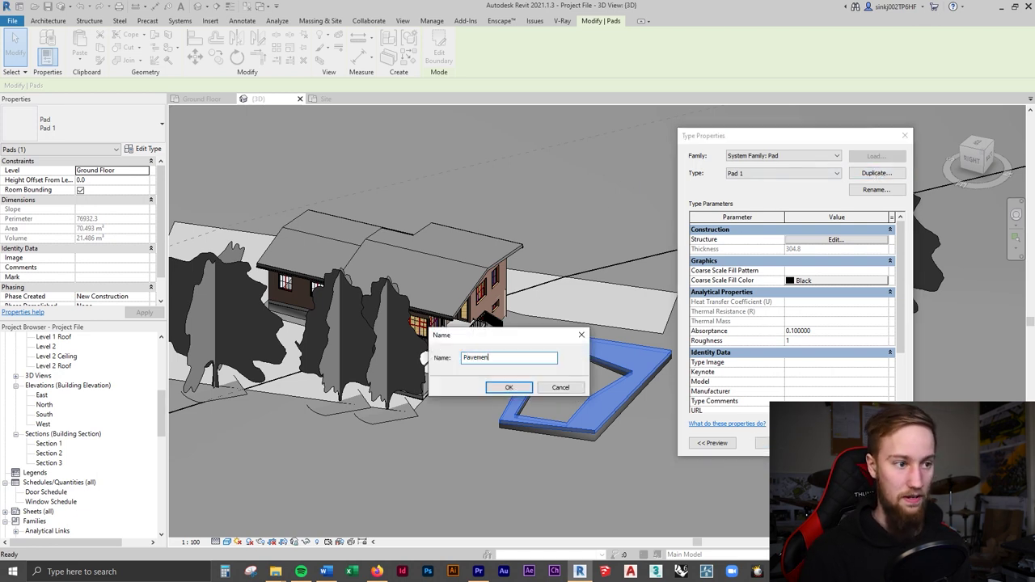
{"action": "type", "text": "t"}
{"action": "key", "text": "Return"}
- For the Pavement type's structure layer, search the materials for "tile" and add Tile, Quarry from the AEC Materials library to the project
{"action": "left_click", "coordinate": [850, 241]}
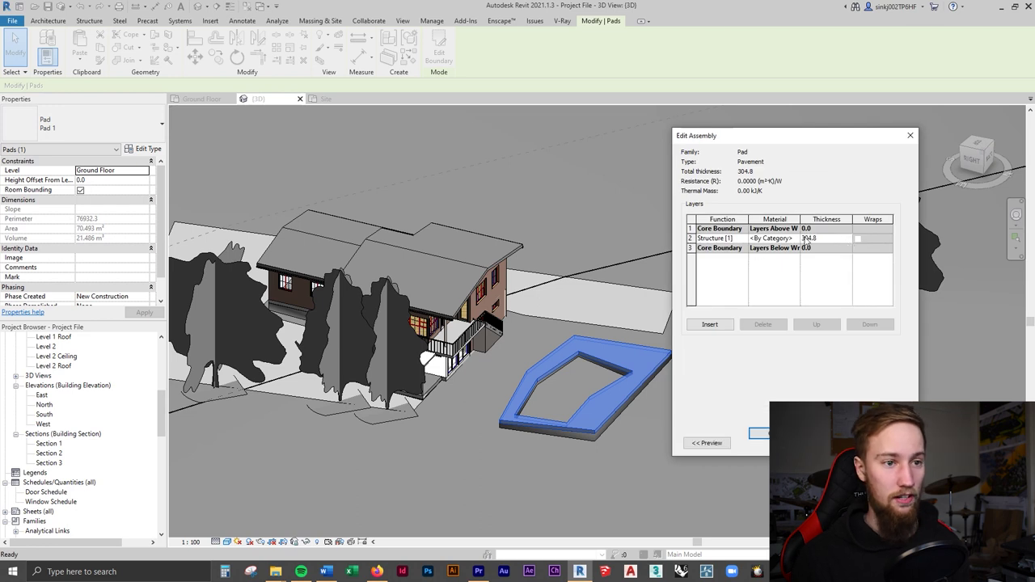
{"action": "left_click", "coordinate": [796, 240]}
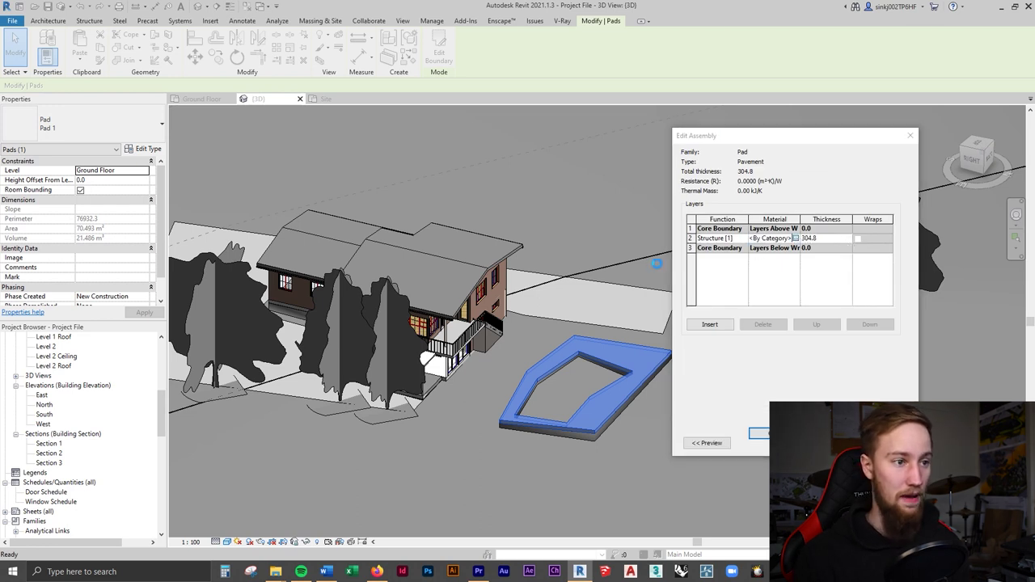
{"action": "left_click", "coordinate": [596, 113]}
{"action": "type", "text": "pav"}
{"action": "key", "text": "BackSpace"}
{"action": "key", "text": "BackSpace"}
{"action": "key", "text": "BackSpace"}
{"action": "type", "text": "tile"}
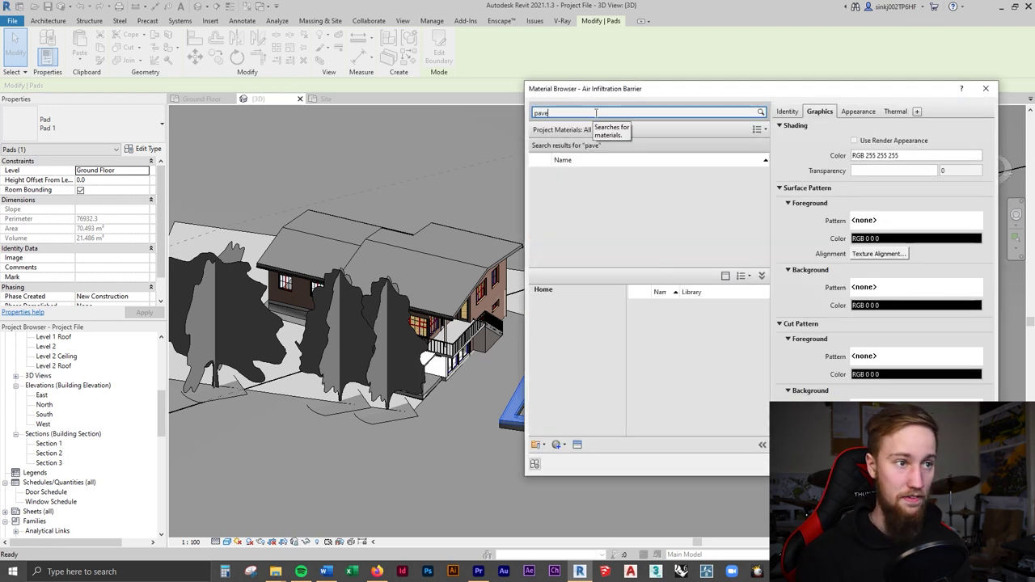
{"action": "left_click", "coordinate": [706, 395]}
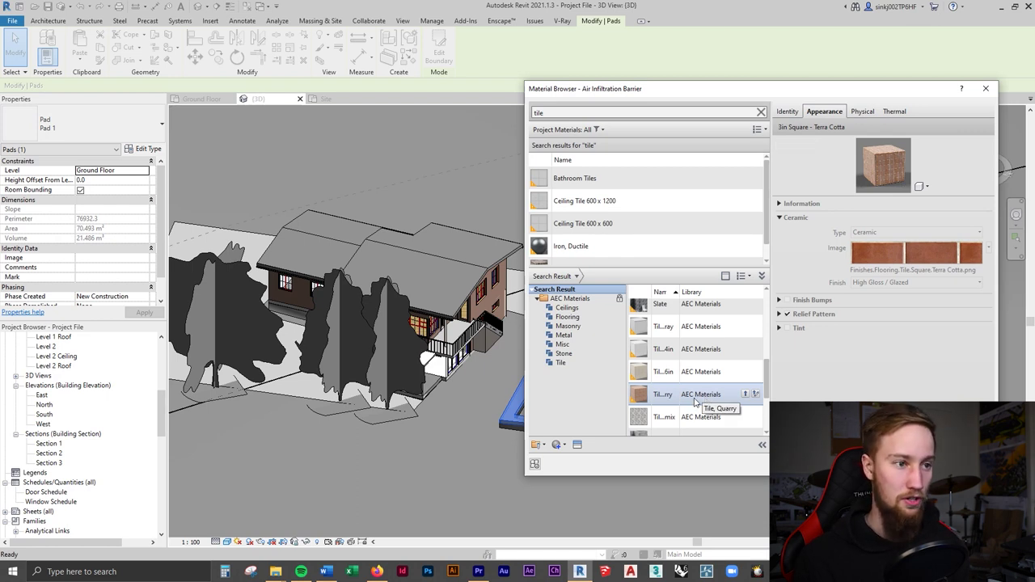
{"action": "left_click", "coordinate": [745, 394]}
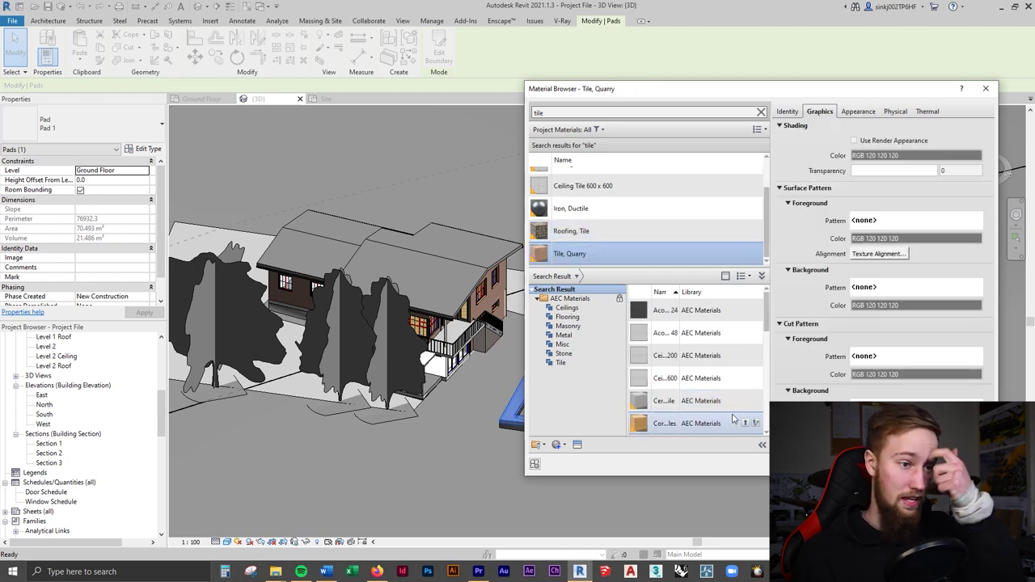
- Check the Tile, Quarry appearance, assign the material to the Pavement structure layer, and confirm the type changes
{"action": "left_click", "coordinate": [857, 110]}
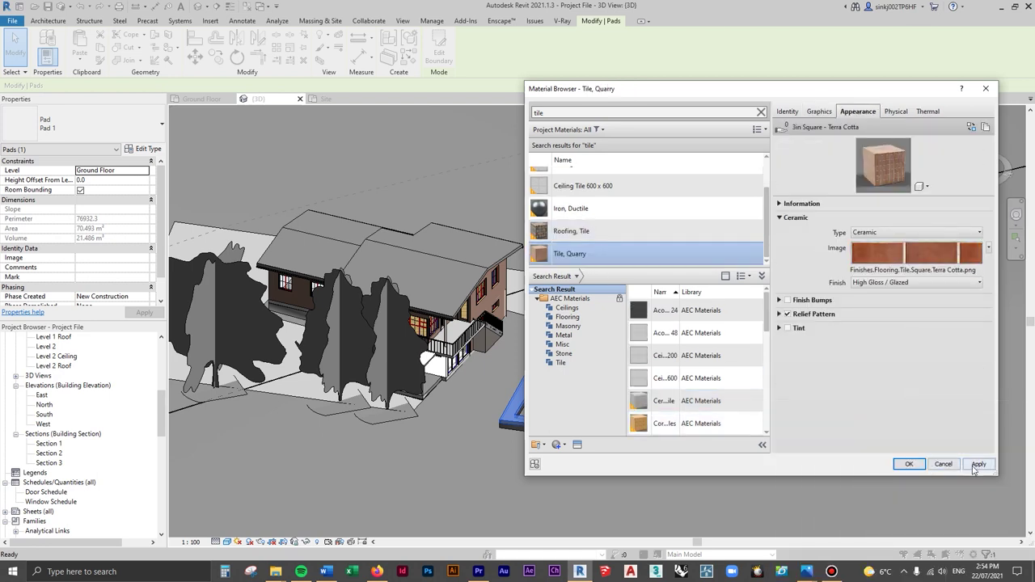
{"action": "left_click", "coordinate": [910, 465]}
{"action": "left_click", "coordinate": [771, 434]}
{"action": "left_click", "coordinate": [785, 445]}
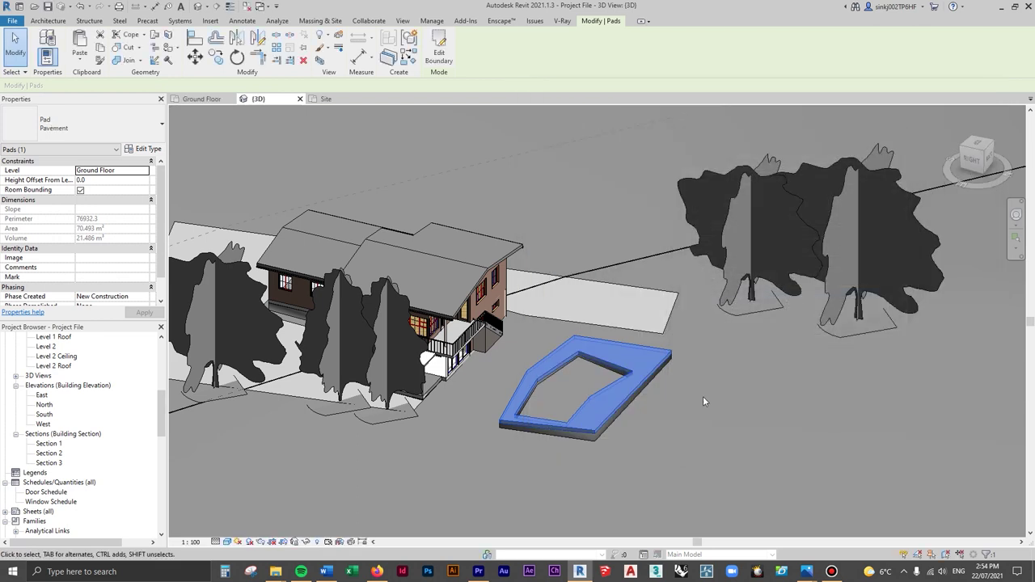
- Start the Enscape live render and examine the tiled pavement around the pool from above and up close
{"action": "left_click", "coordinate": [703, 402]}
{"action": "left_click", "coordinate": [499, 20]}
{"action": "left_click", "coordinate": [14, 45]}
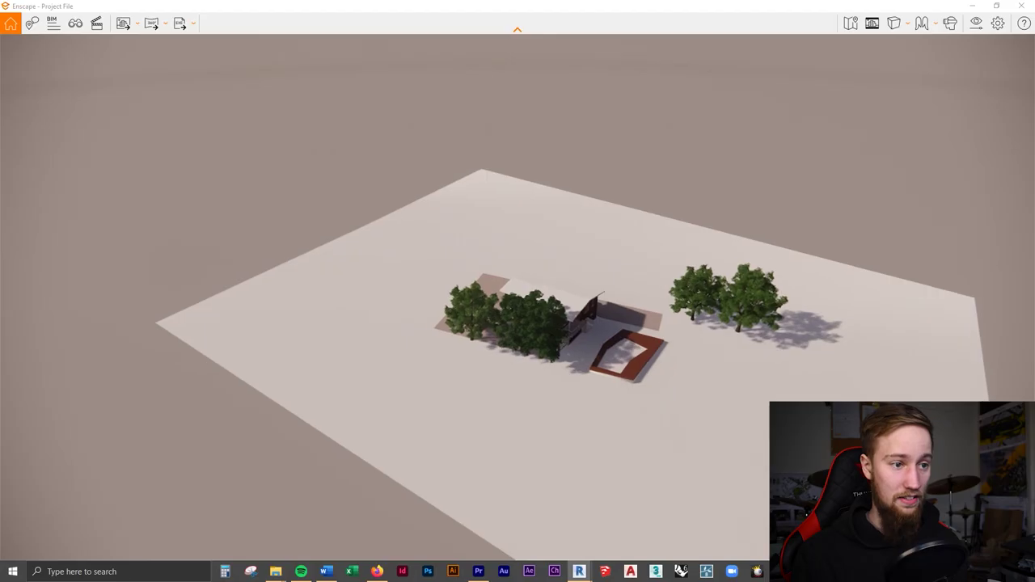
{"action": "double_click", "coordinate": [644, 411]}
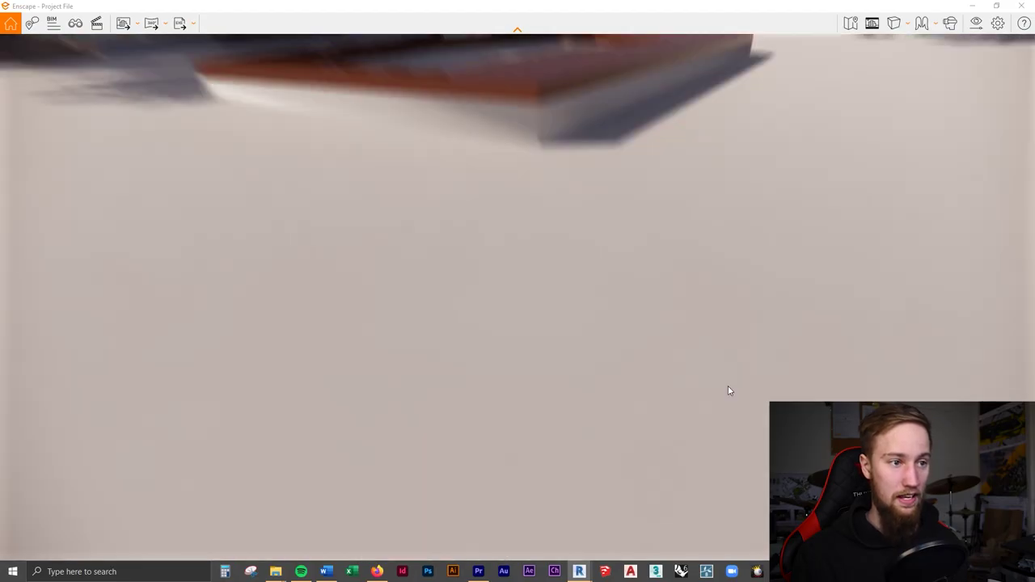
{"action": "key", "text": "space"}
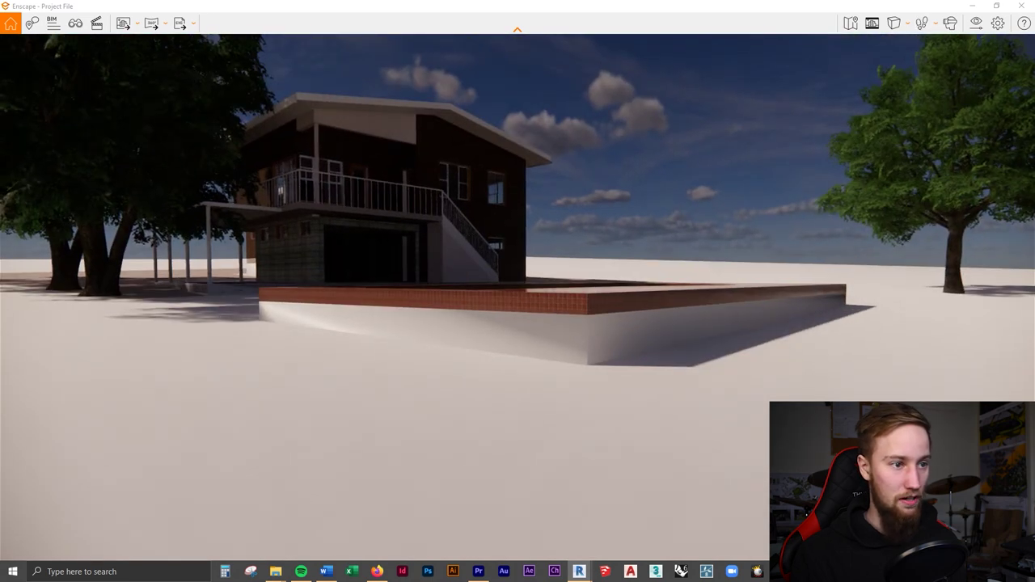
{"action": "key", "text": "e"}
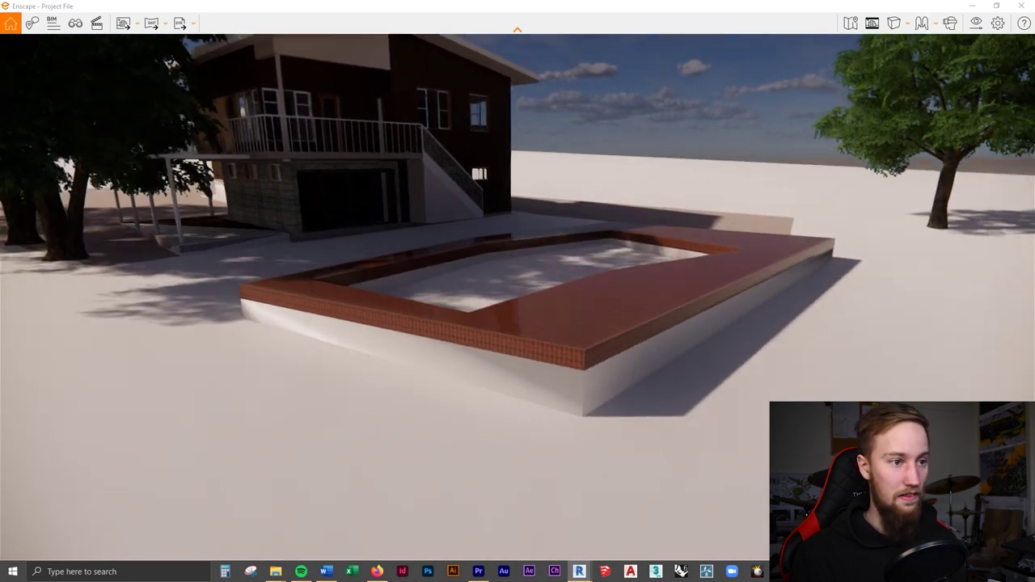
{"action": "key", "text": "e"}
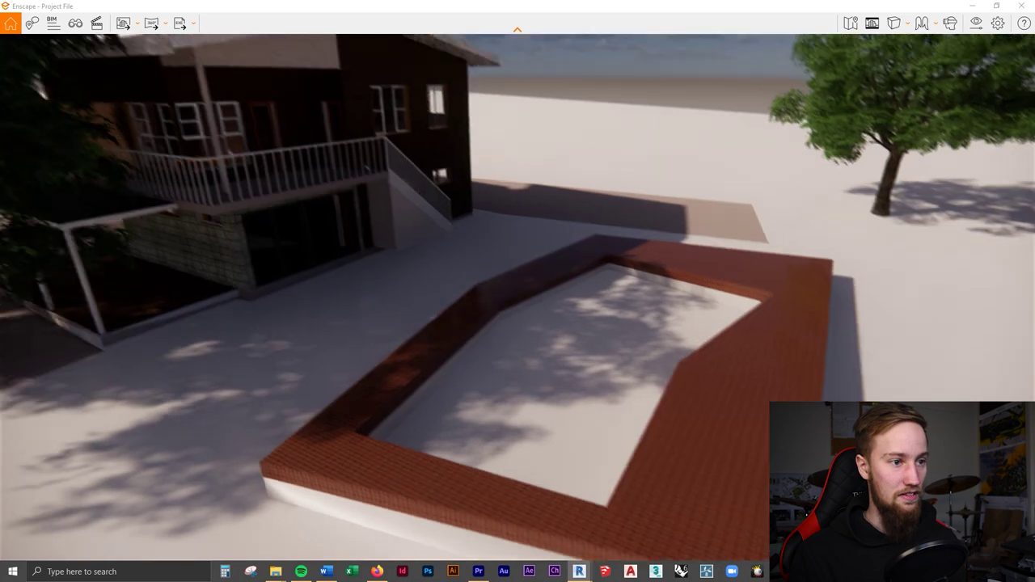
{"action": "key", "text": "w"}
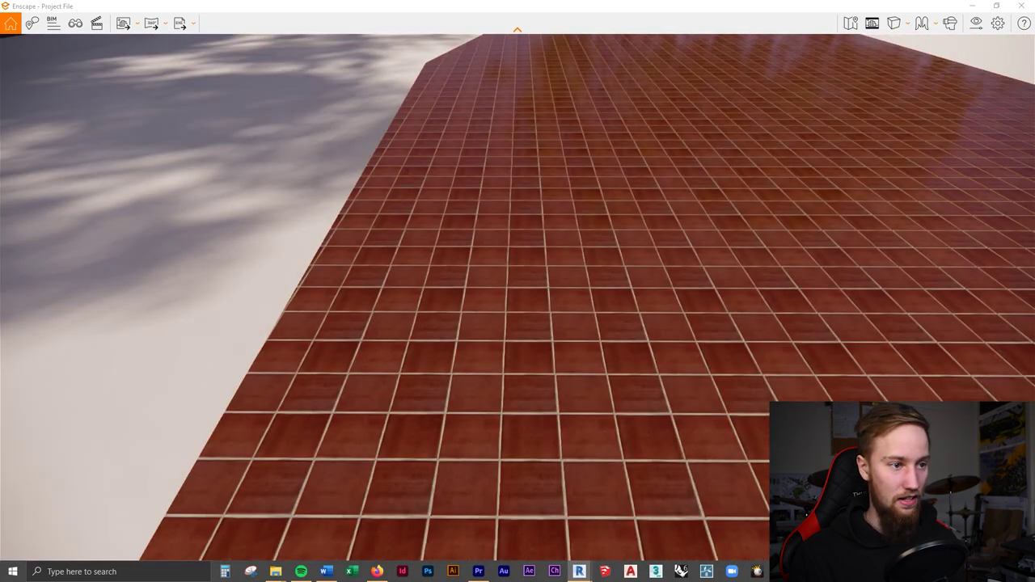
{"action": "key", "text": "space"}
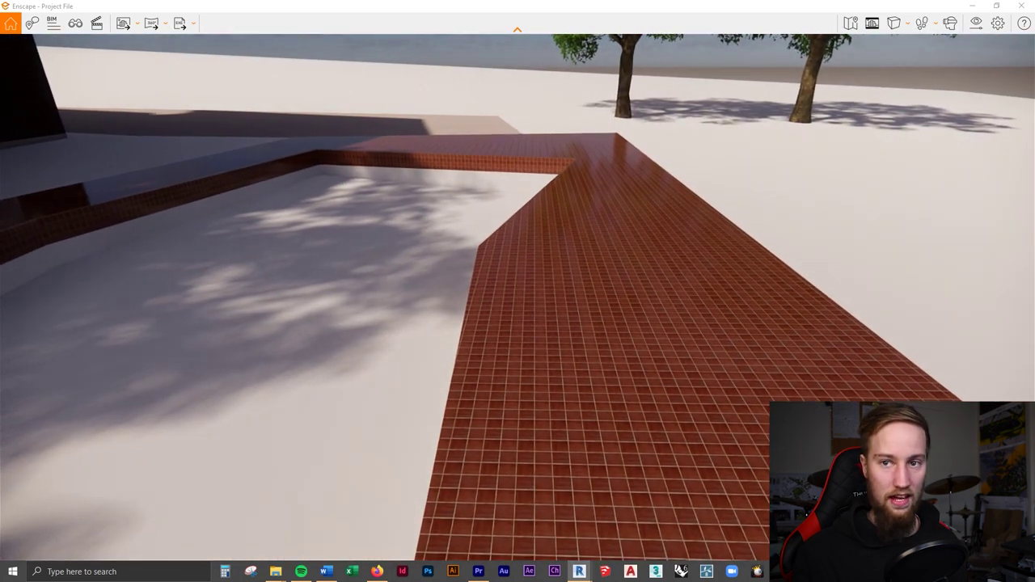
- Compare the rendered tile size with the paving in the backyard reference photo, and return to the Revit model
{"action": "left_click_drag", "start_coordinate": [1034, 239], "coordinate": [573, 108]}
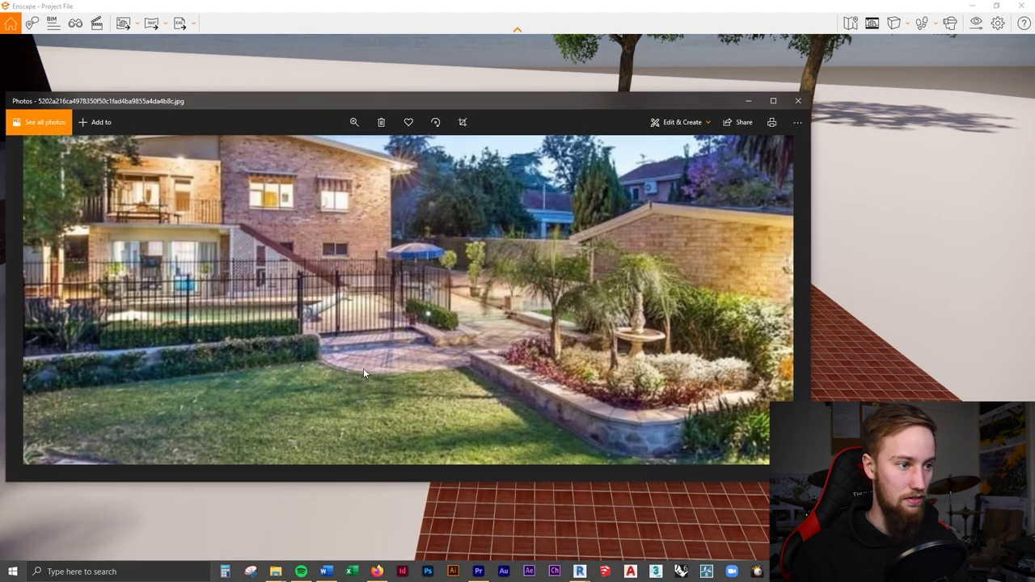
{"action": "scroll", "coordinate": [395, 354], "scroll_direction": "up", "scroll_amount": 2}
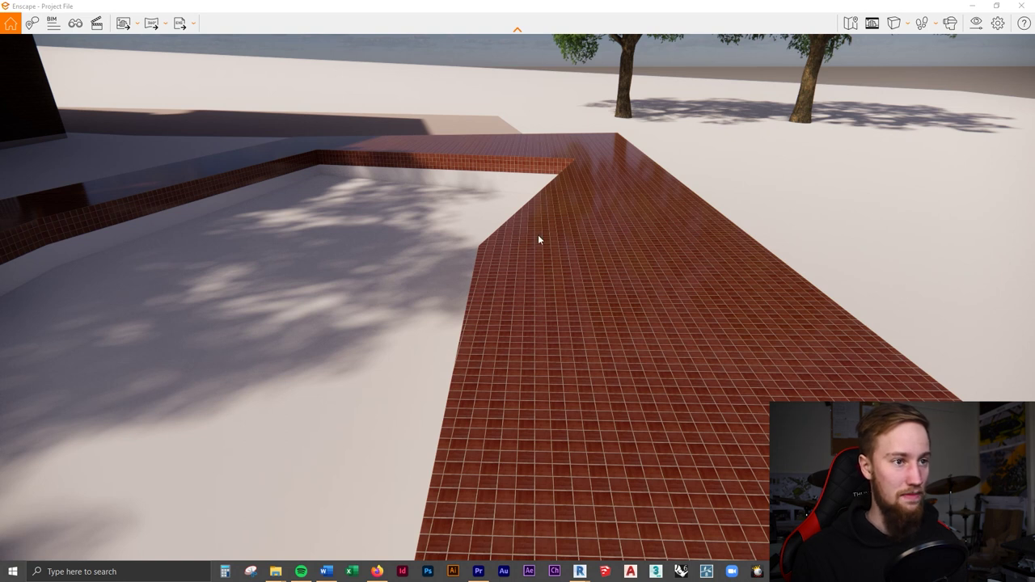
{"action": "left_click", "coordinate": [977, 9]}
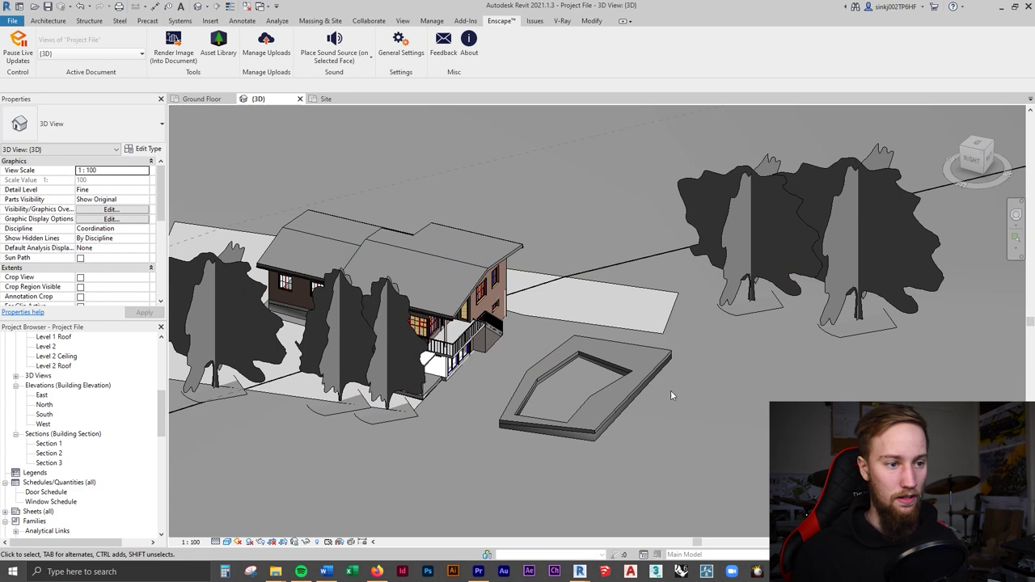
- Edit the Tile, Quarry appearance image used by the Pavement structure layer and set its sample size to 600 mm by 600 mm
{"action": "left_click", "coordinate": [644, 353]}
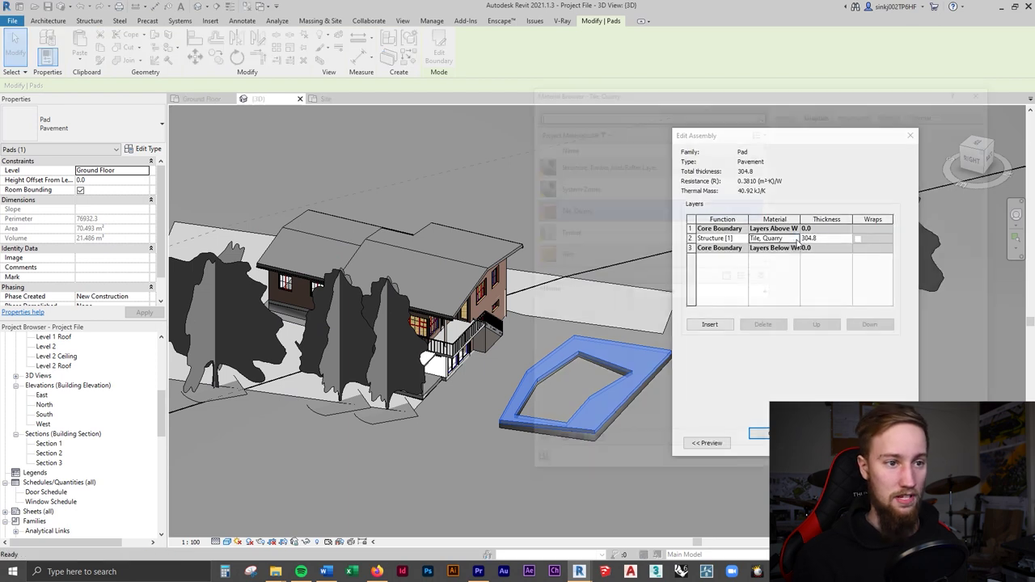
{"action": "left_click", "coordinate": [800, 242]}
{"action": "left_click_drag", "start_coordinate": [860, 97], "coordinate": [690, 92]}
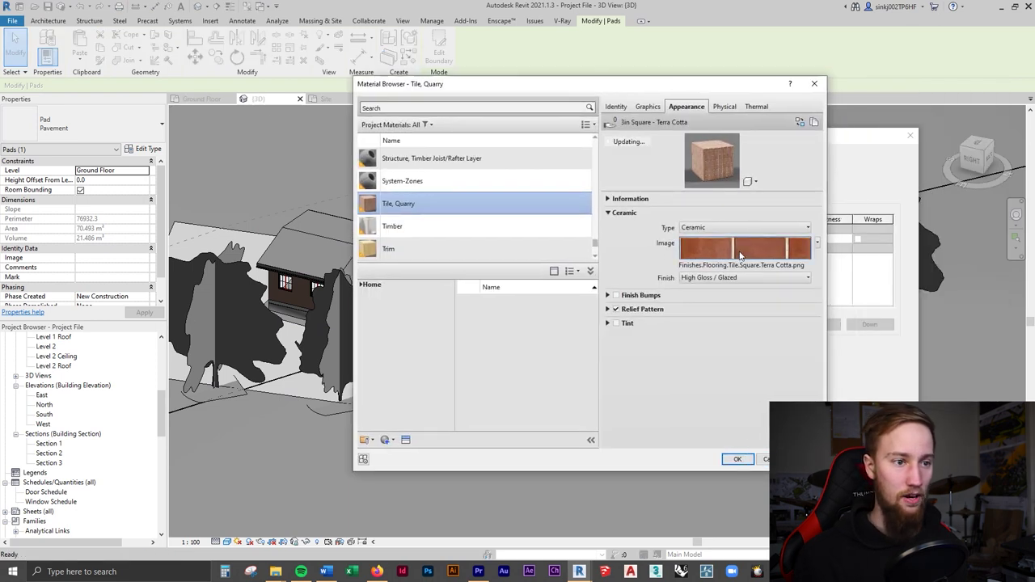
{"action": "left_click", "coordinate": [744, 248]}
{"action": "scroll", "coordinate": [530, 364], "scroll_direction": "down", "scroll_amount": 2}
{"action": "scroll", "coordinate": [529, 364], "scroll_direction": "up", "scroll_amount": 1}
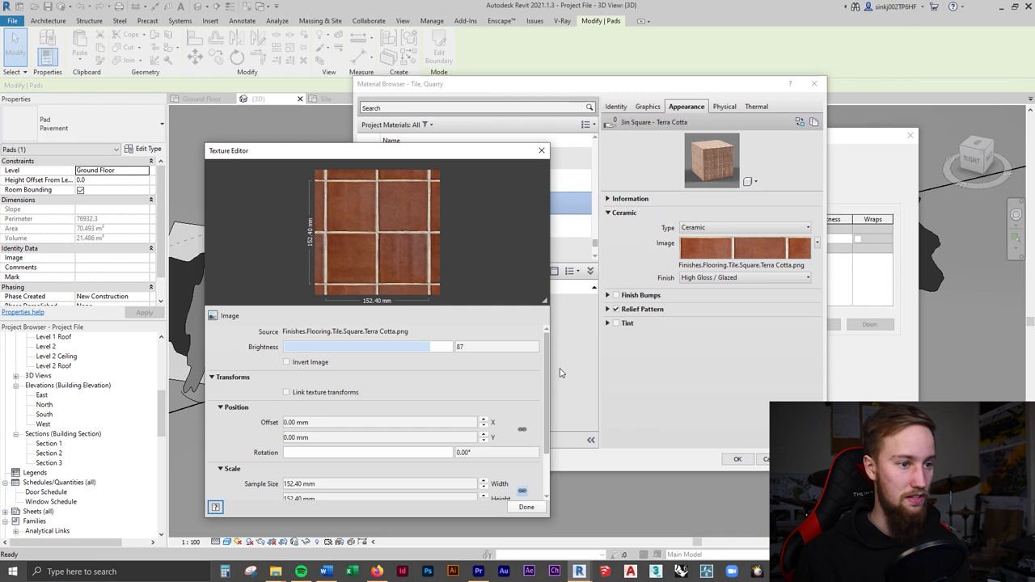
{"action": "scroll", "coordinate": [545, 388], "scroll_direction": "down", "scroll_amount": 2}
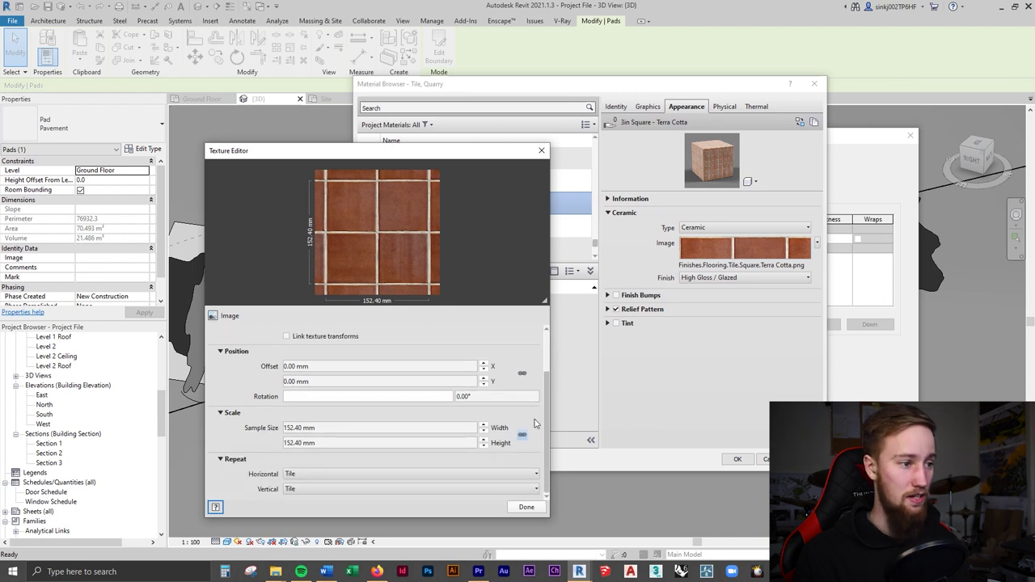
{"action": "left_click", "coordinate": [325, 429]}
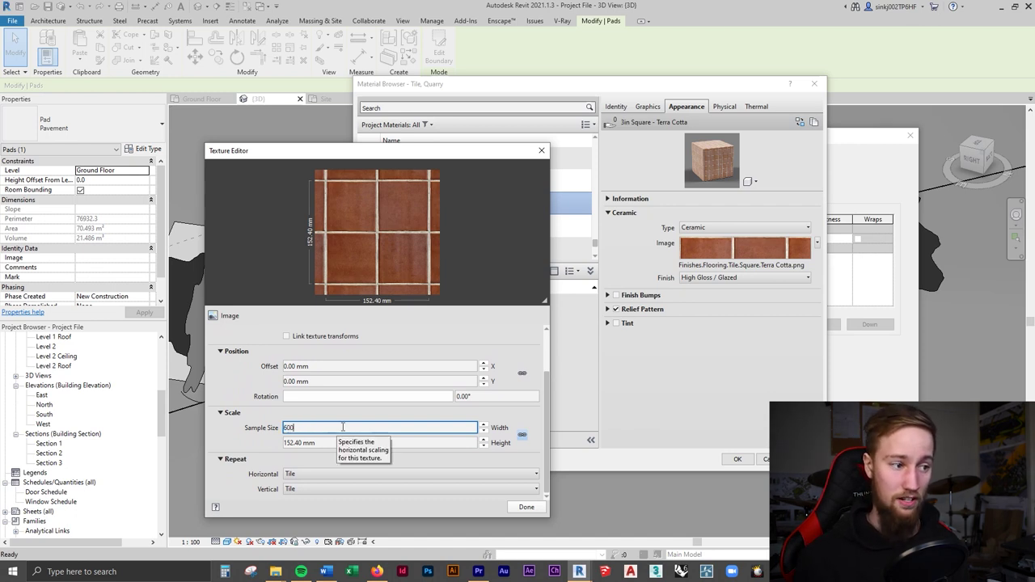
{"action": "key", "text": "Return"}
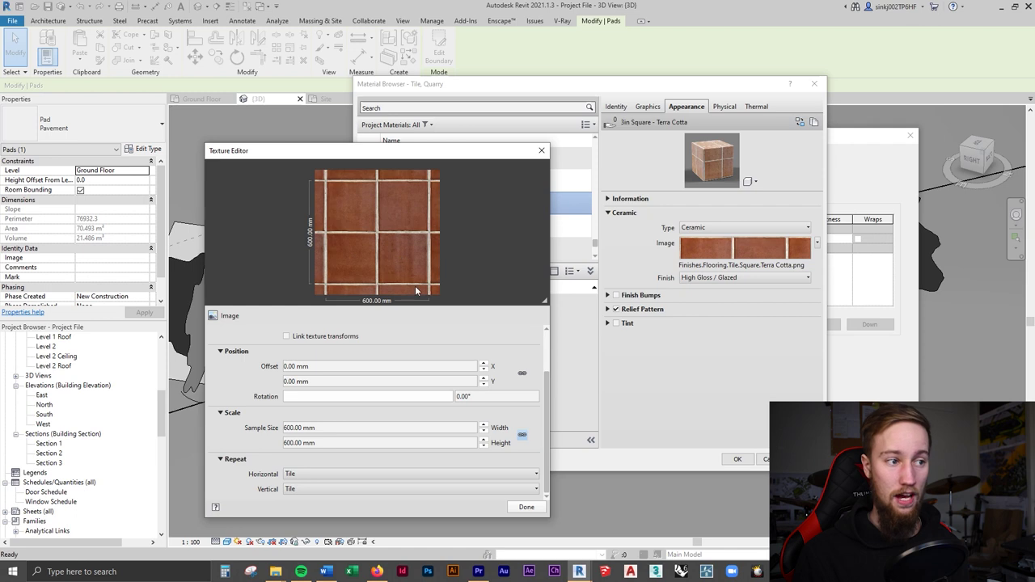
- Set the tile texture's sample size to 1200 mm by 1200 mm and confirm the material and layer assembly
{"action": "left_click", "coordinate": [348, 425]}
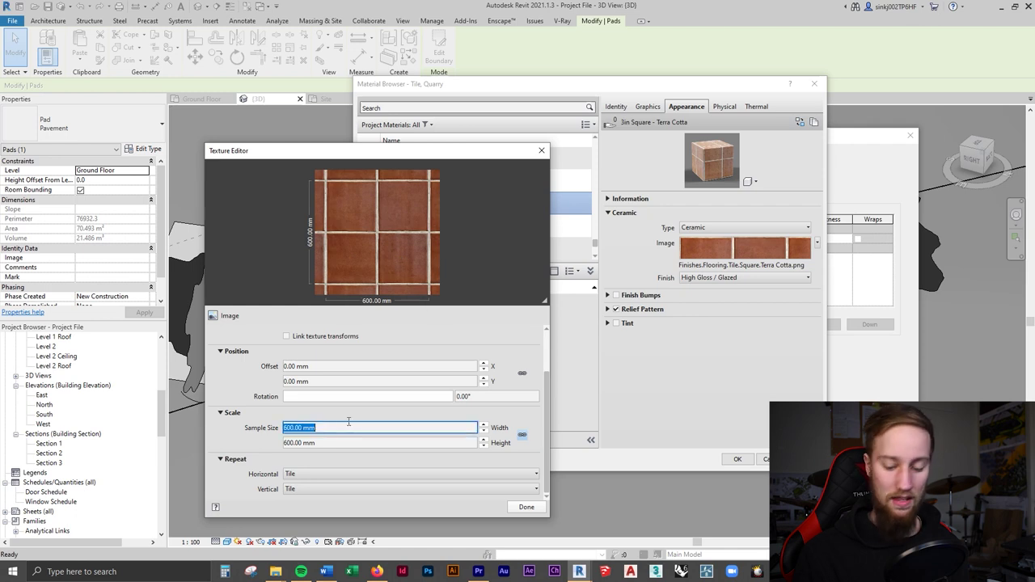
{"action": "key", "text": "Return"}
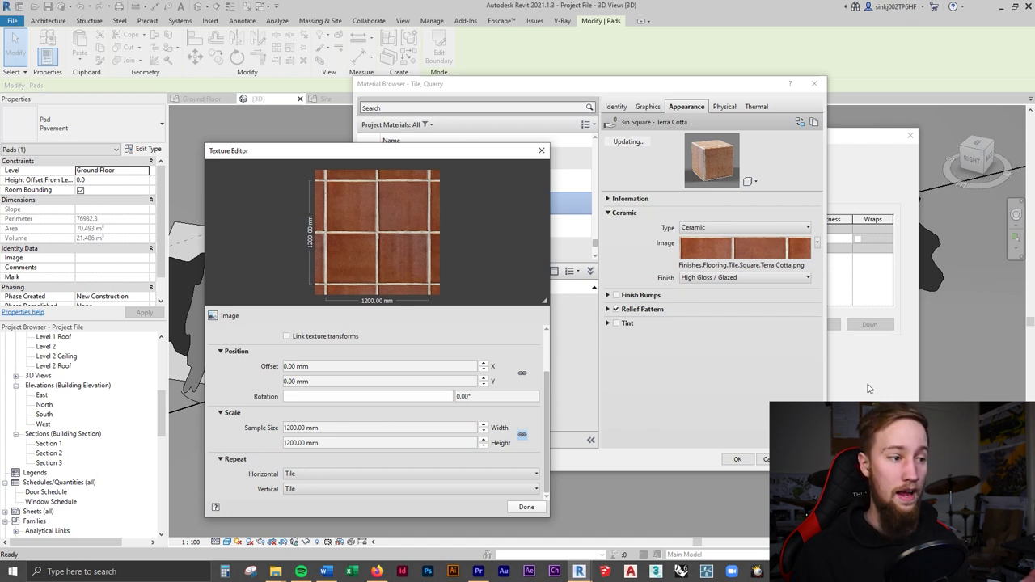
{"action": "left_click", "coordinate": [526, 507]}
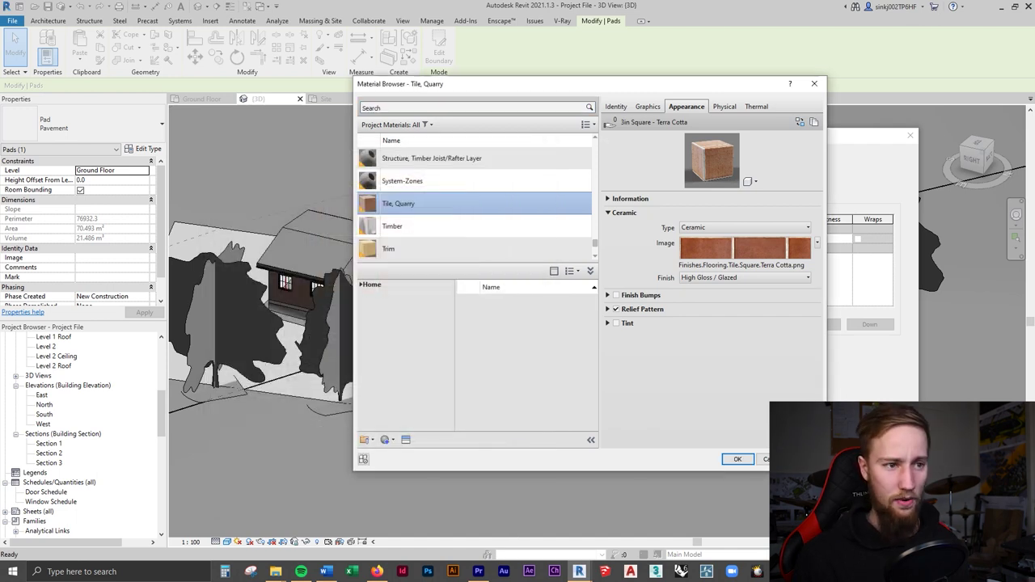
{"action": "left_click", "coordinate": [737, 460]}
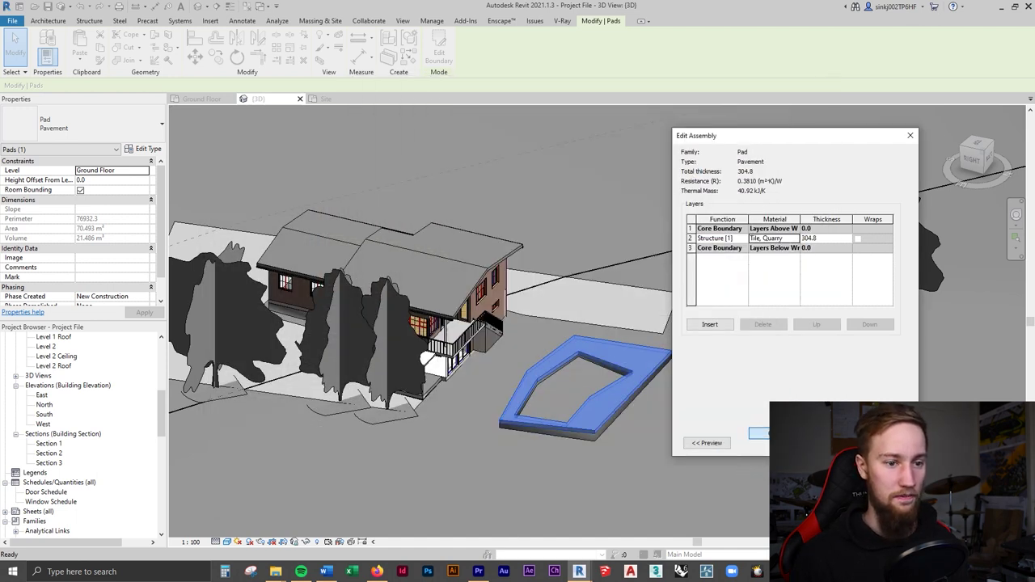
{"action": "left_click", "coordinate": [764, 433]}
- Switch to the Enscape render and examine the rescaled tiles along the top and outer edge of the pool pavement
{"action": "mouse_move", "coordinate": [579, 571]}
{"action": "left_click", "coordinate": [642, 530]}
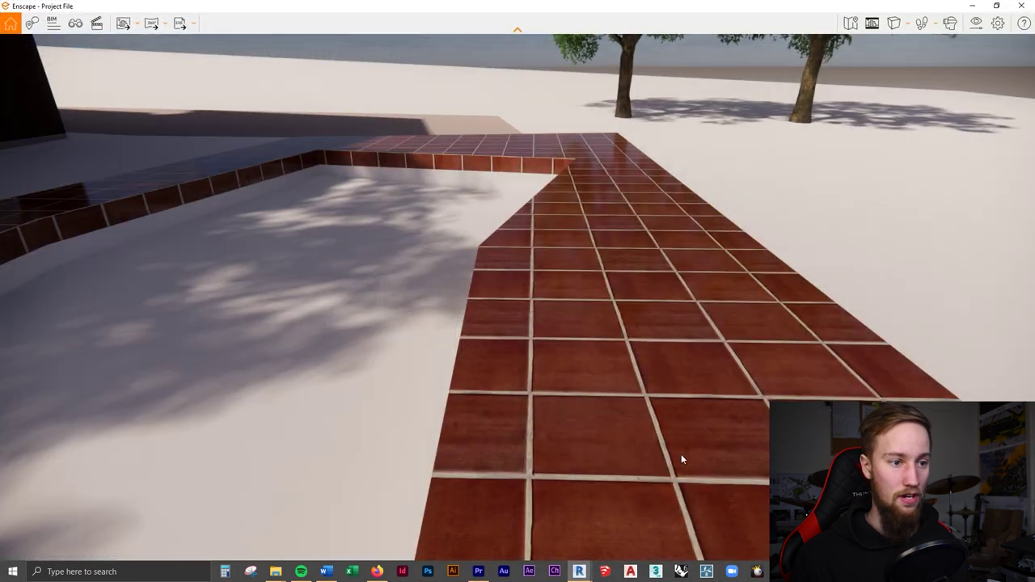
{"action": "left_click_drag", "start_coordinate": [518, 291], "coordinate": [210, 227]}
{"action": "key", "text": "s"}
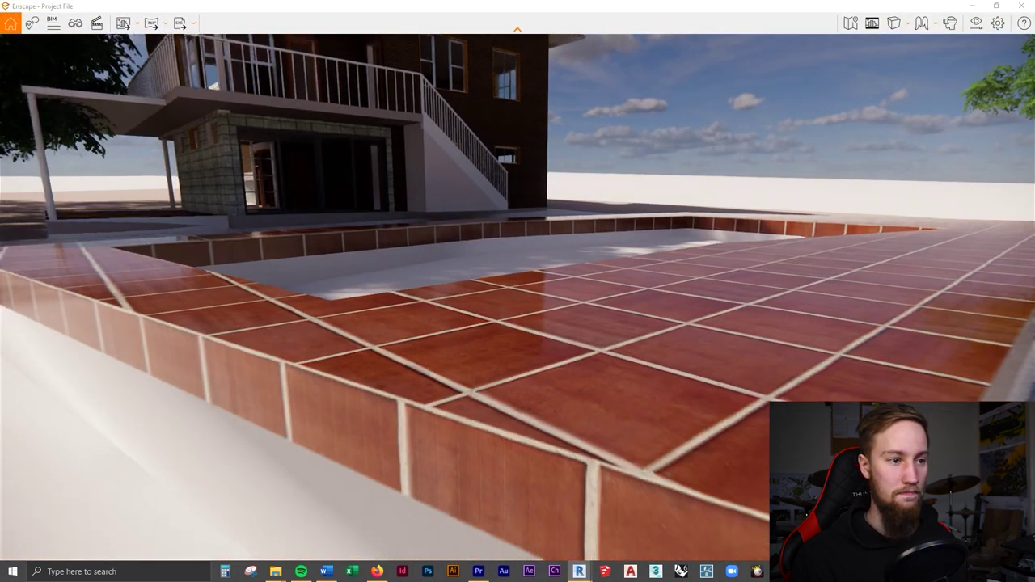
- Examine the whole pool pavement from above in the render, checking the tile direction against the pad's edges
{"action": "key", "text": "space"}
{"action": "right_click_drag", "start_coordinate": [808, 388], "coordinate": [744, 458]}
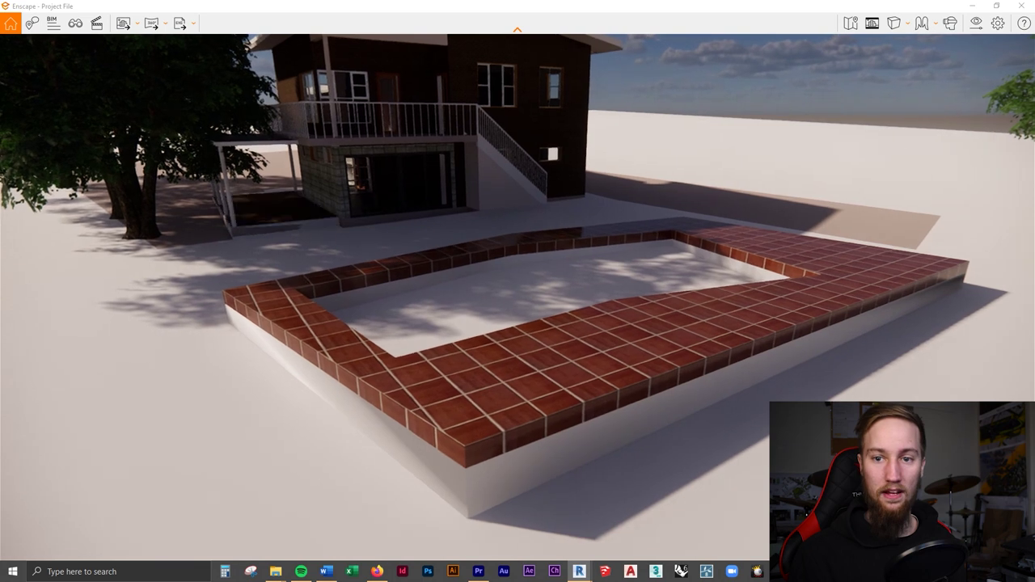
{"action": "right_click_drag", "start_coordinate": [757, 318], "coordinate": [509, 318]}
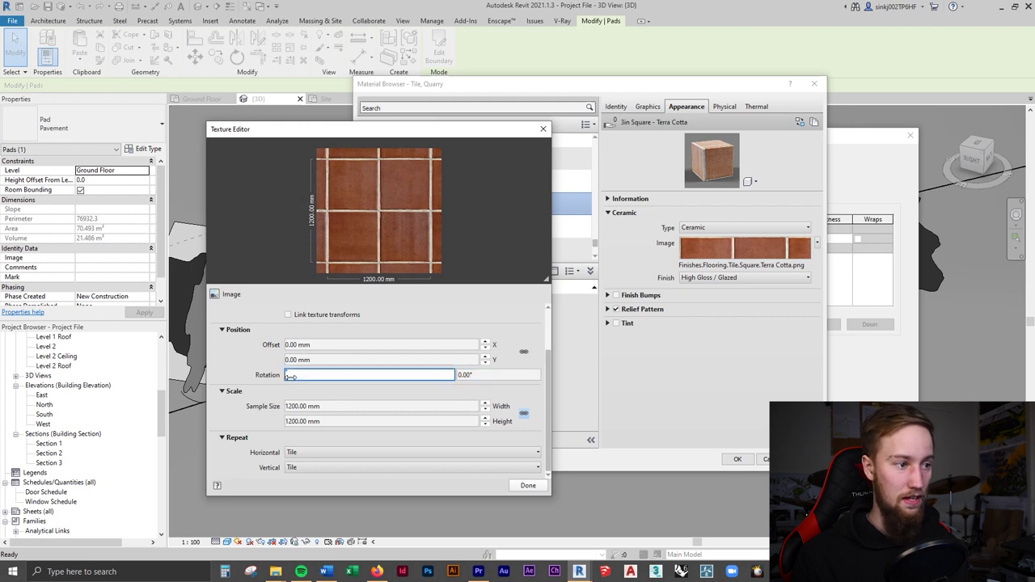
- Rotate the terracotta tile texture in the Texture Editor, trying 145° and settling on 130°
{"action": "left_click_drag", "start_coordinate": [334, 379], "coordinate": [347, 379]}
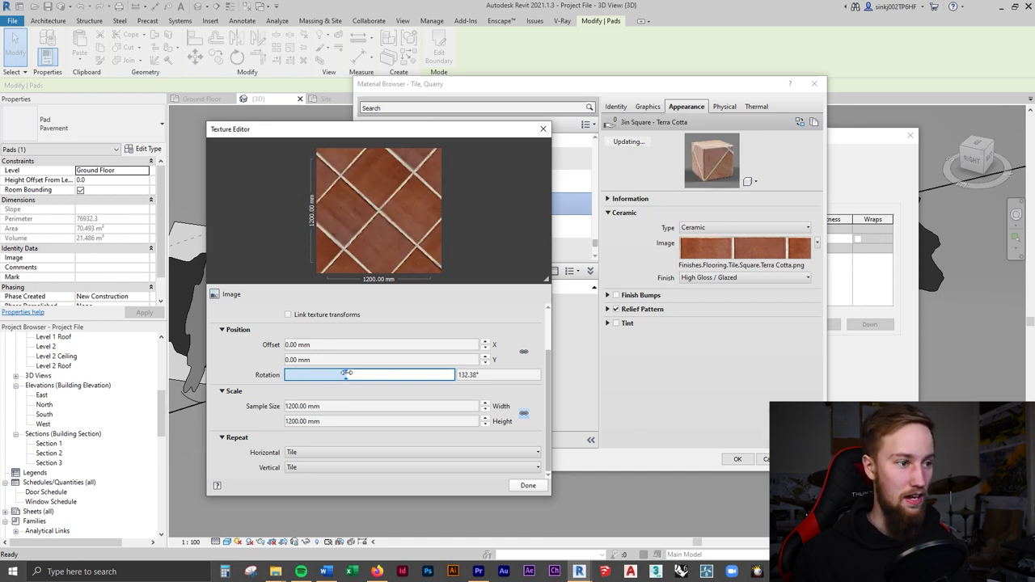
{"action": "left_click_drag", "start_coordinate": [350, 375], "coordinate": [347, 378]}
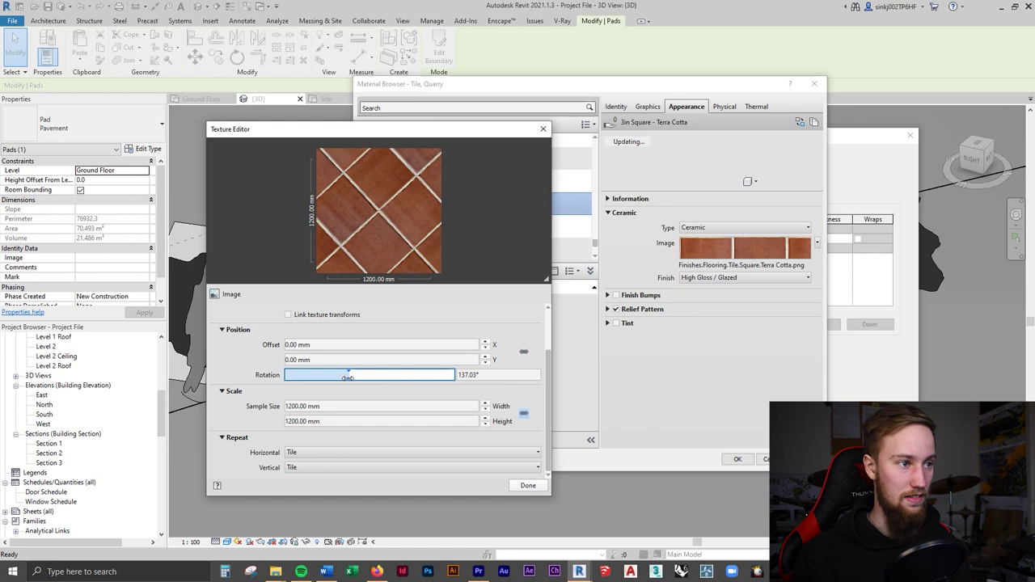
{"action": "left_click", "coordinate": [483, 375]}
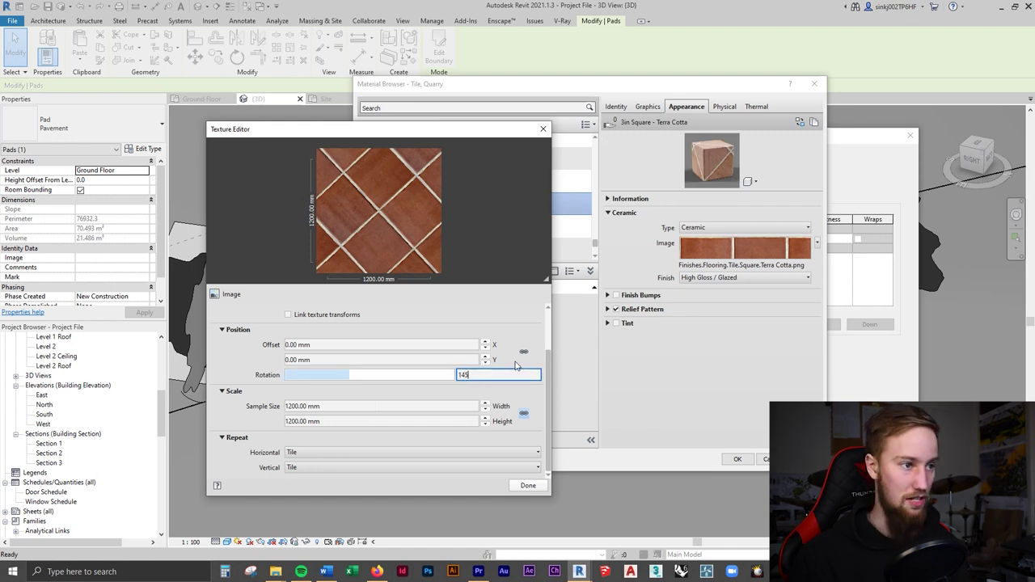
{"action": "type", "text": "145"}
{"action": "key", "text": "Return"}
{"action": "left_click", "coordinate": [493, 375]}
{"action": "type", "text": "130"}
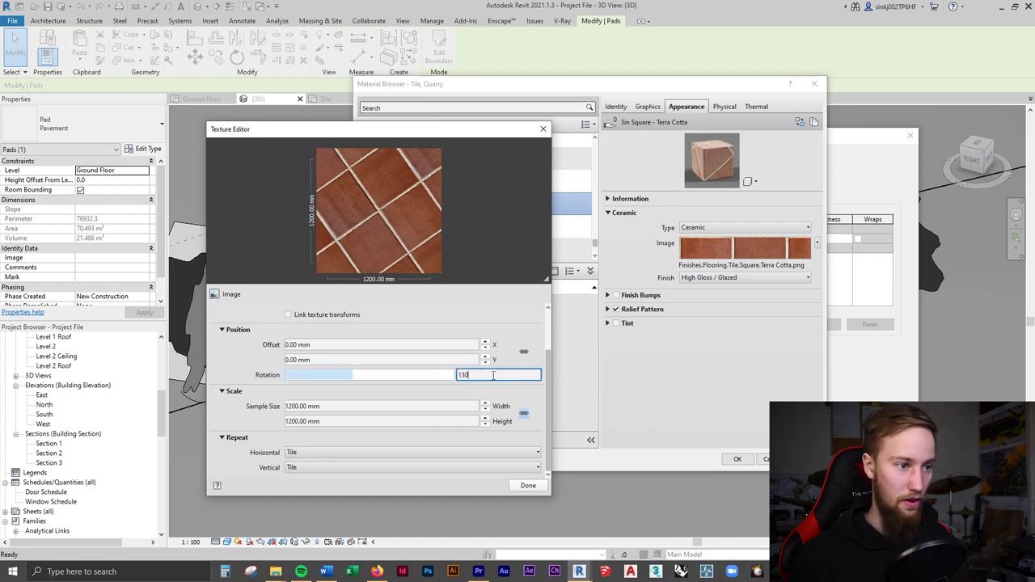
{"action": "key", "text": "Return"}
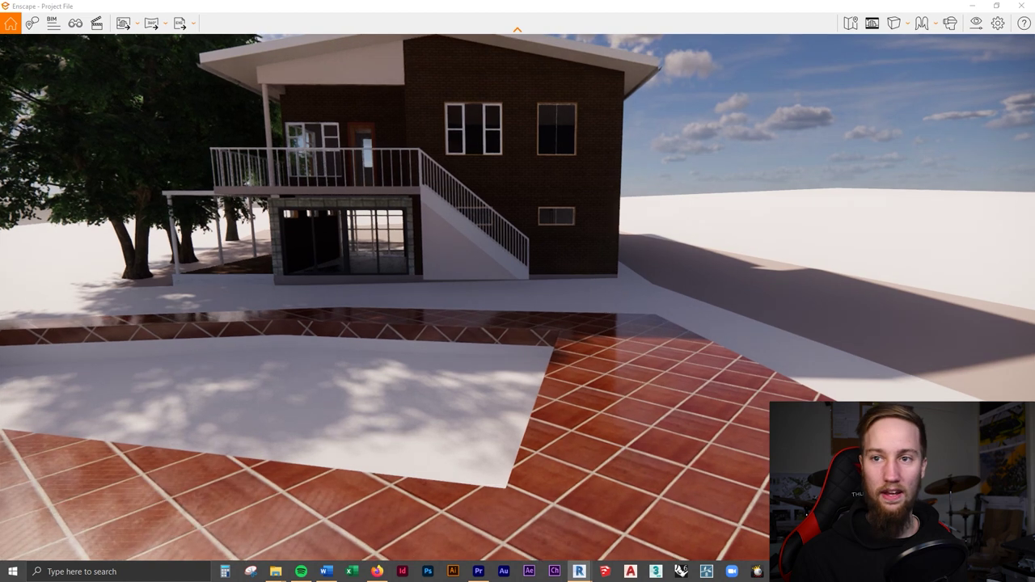
- Compare the rotated tiles in the Enscape render with the pool paving in the backyard reference photo, and put the photo aside
{"action": "left_click_drag", "start_coordinate": [1034, 187], "coordinate": [664, 122]}
{"action": "scroll", "coordinate": [450, 395], "scroll_direction": "down", "scroll_amount": 2}
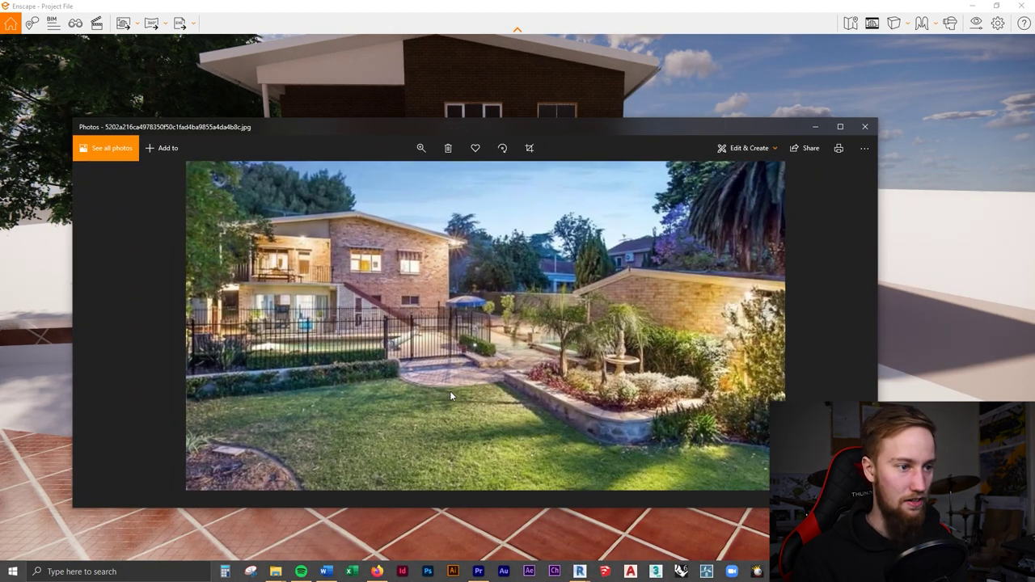
{"action": "scroll", "coordinate": [452, 395], "scroll_direction": "up", "scroll_amount": 1}
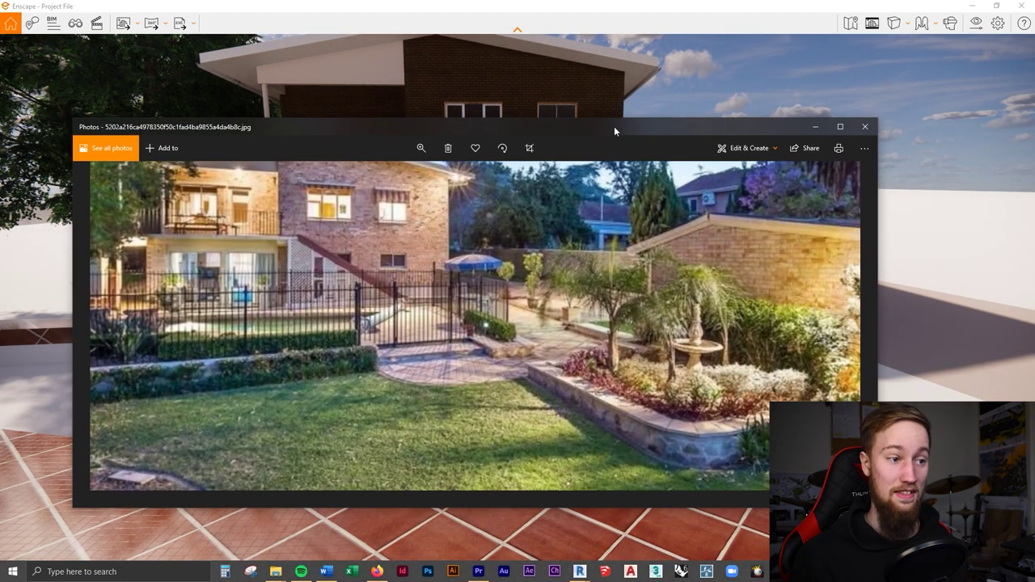
{"action": "left_click_drag", "start_coordinate": [613, 126], "coordinate": [1034, 126]}
{"action": "scroll", "coordinate": [754, 394], "scroll_direction": "down", "scroll_amount": 3}
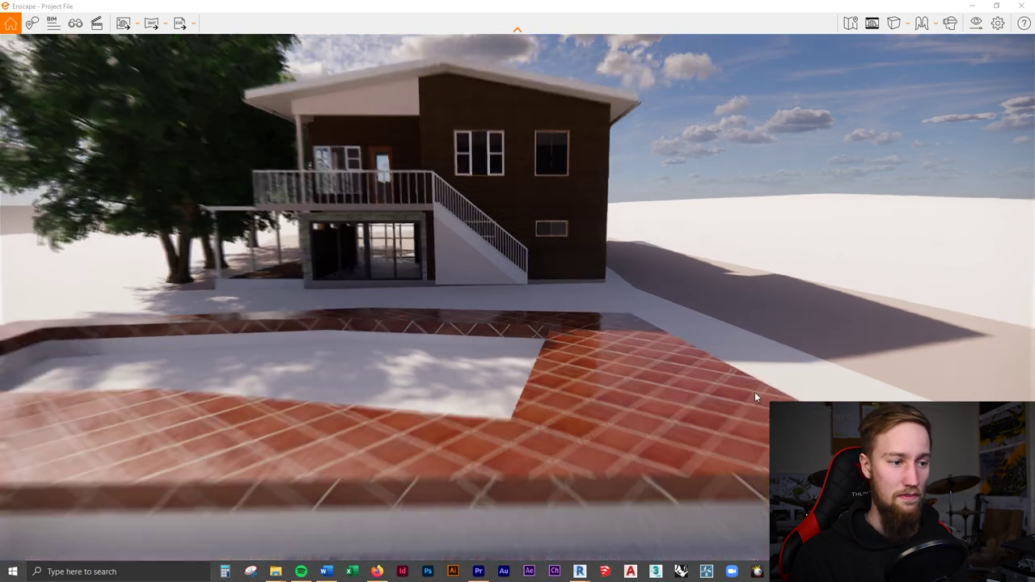
- Examine the diagonal tile layout around the whole pool pavement in the render, ending at the pool's short end beside the house
{"action": "right_click_drag", "start_coordinate": [654, 393], "coordinate": [704, 401]}
{"action": "key", "text": "a"}
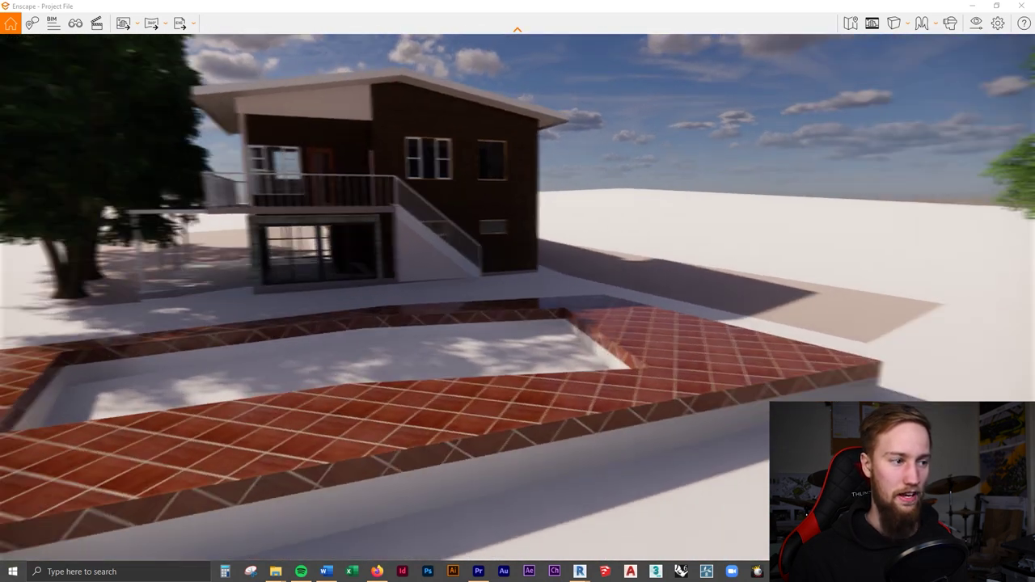
{"action": "key", "text": "s"}
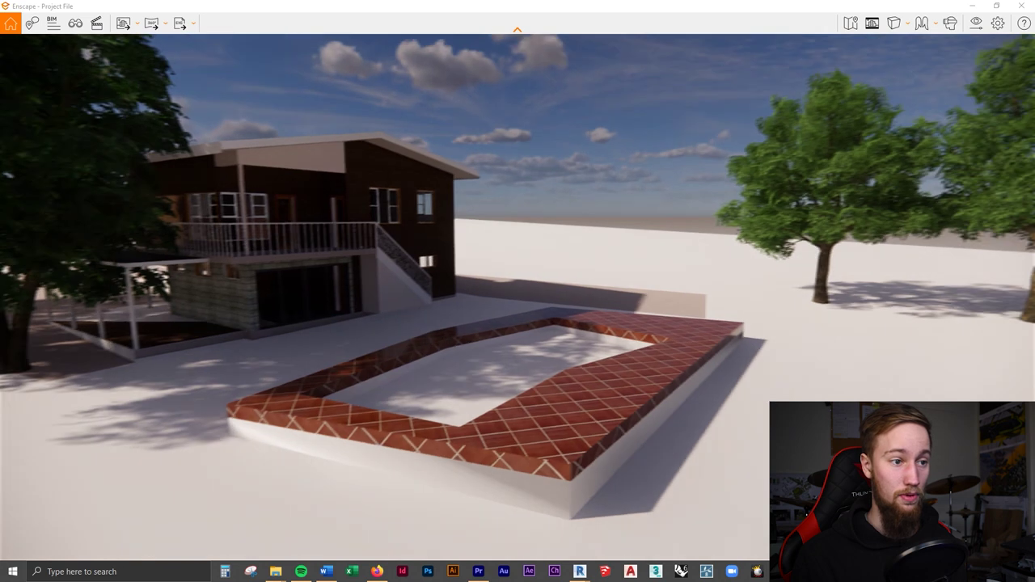
{"action": "key", "text": "w"}
{"action": "key", "text": "a"}
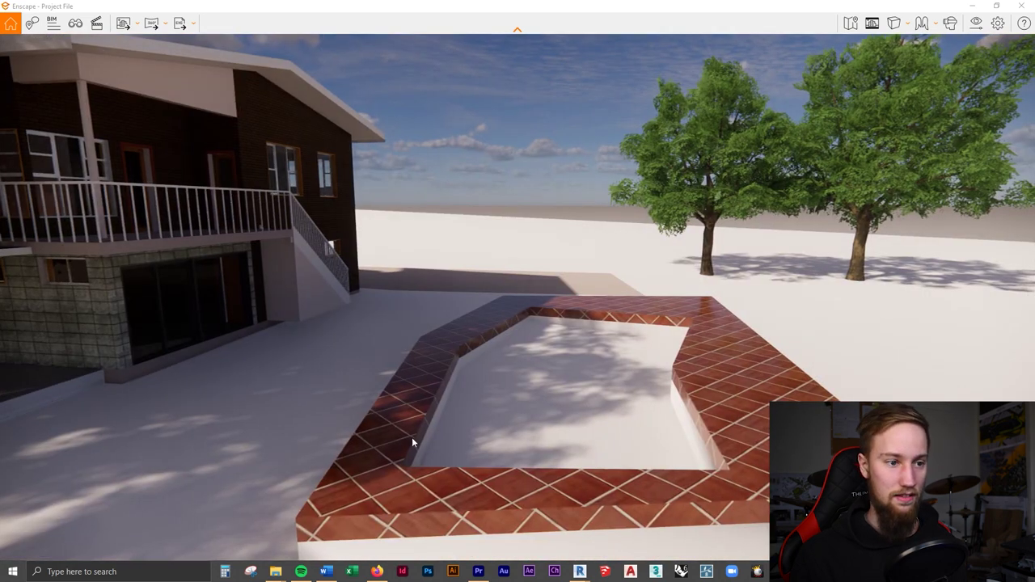
- Switch to Revit's Site plan and create a Generic 150mm floor at Ground Floor level by picking the edges of the pool opening
{"action": "key", "text": "alt+Tab"}
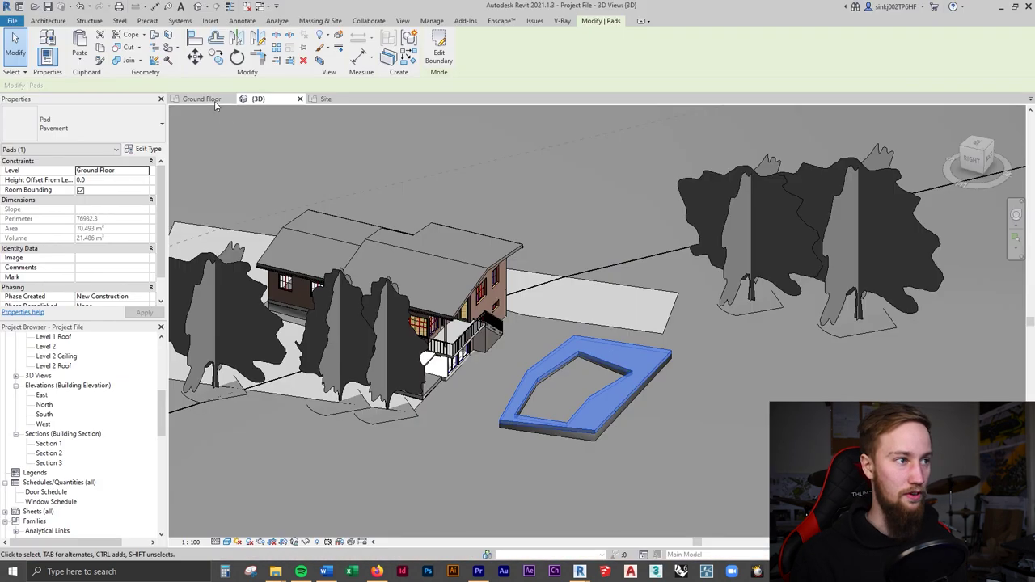
{"action": "left_click", "coordinate": [339, 98]}
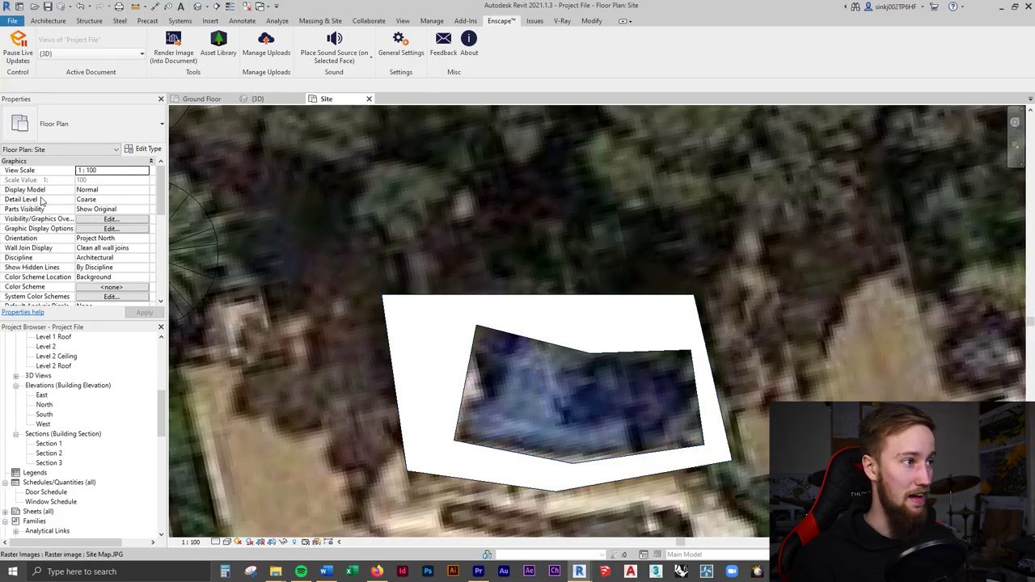
{"action": "left_click", "coordinate": [49, 21]}
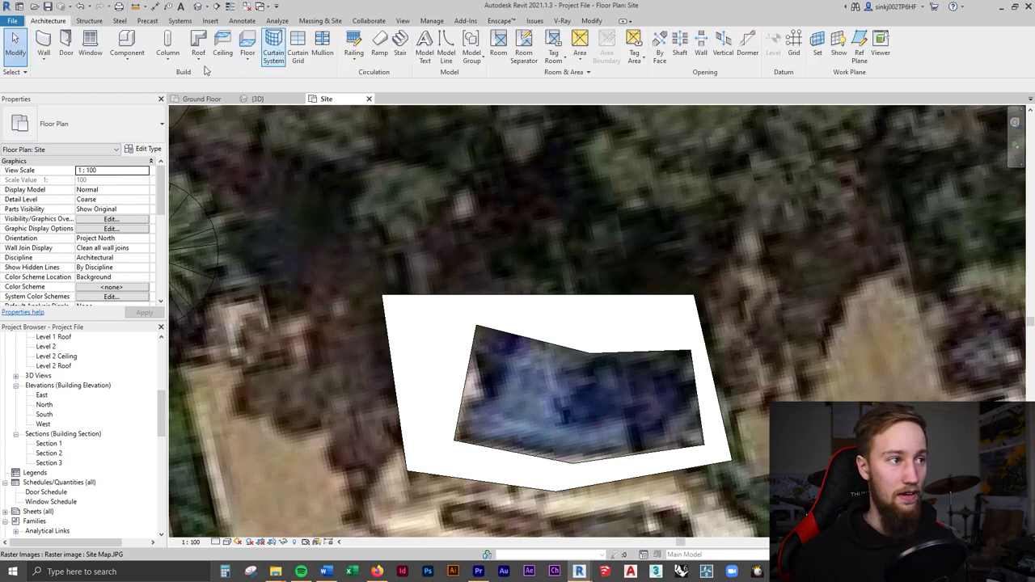
{"action": "left_click", "coordinate": [247, 56]}
{"action": "left_click", "coordinate": [275, 77]}
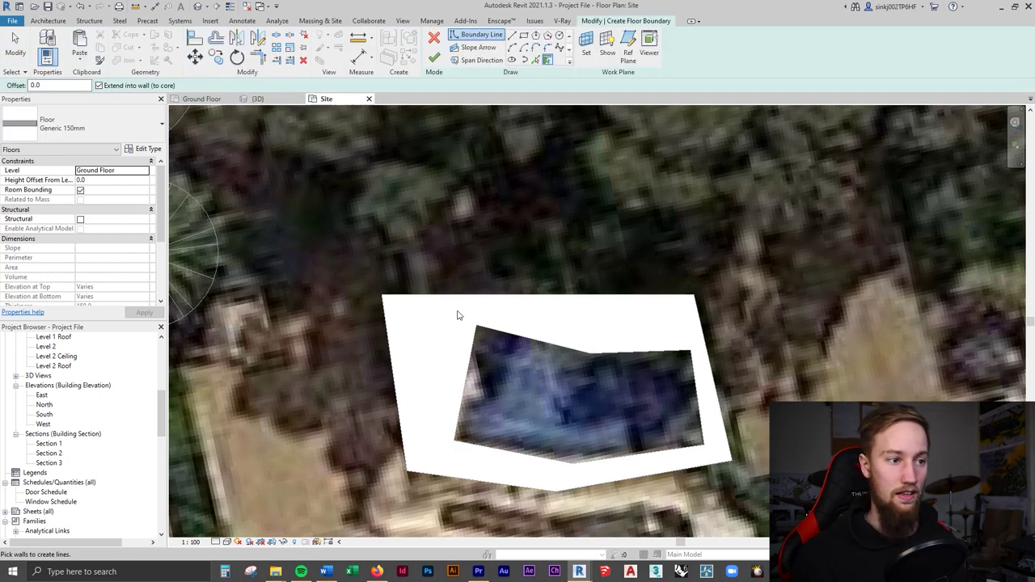
{"action": "left_click", "coordinate": [535, 61]}
{"action": "left_click", "coordinate": [473, 350]}
{"action": "left_click", "coordinate": [614, 356]}
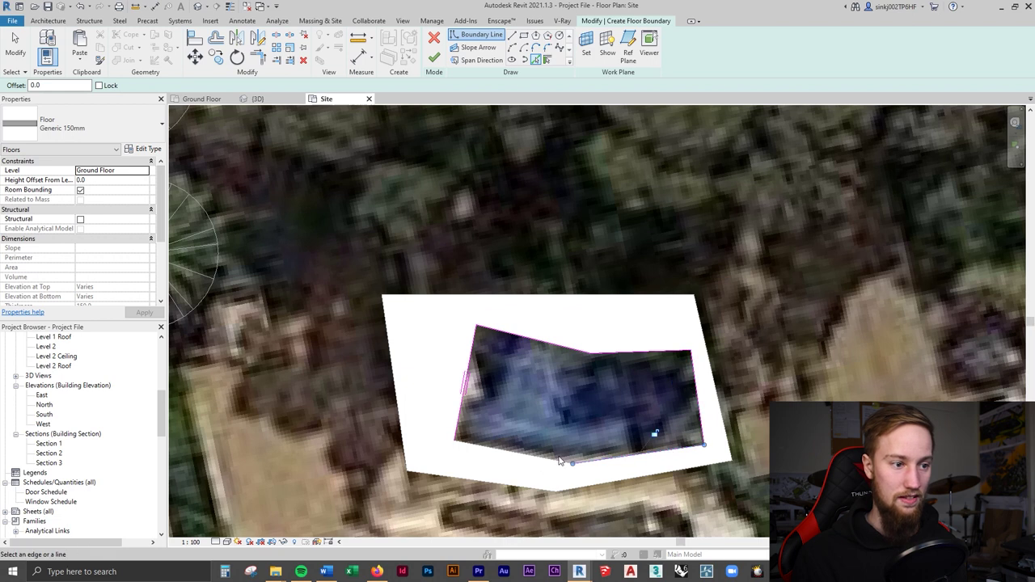
{"action": "scroll", "coordinate": [612, 410], "scroll_direction": "up", "scroll_amount": 3}
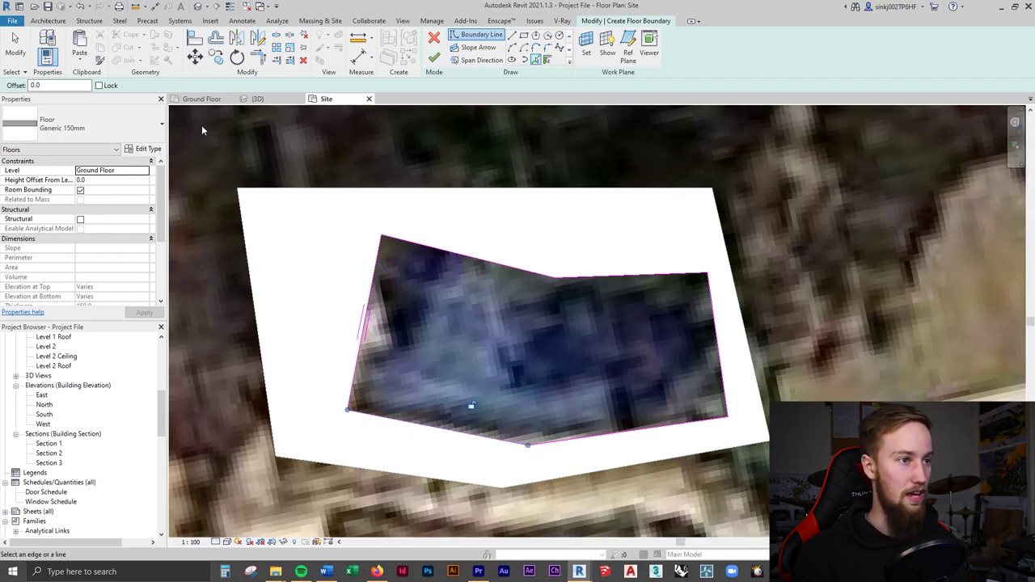
{"action": "left_click", "coordinate": [441, 61]}
- In the 3D view, try a height offset of -600 for the pool floor and set it to -200
{"action": "left_click", "coordinate": [257, 99]}
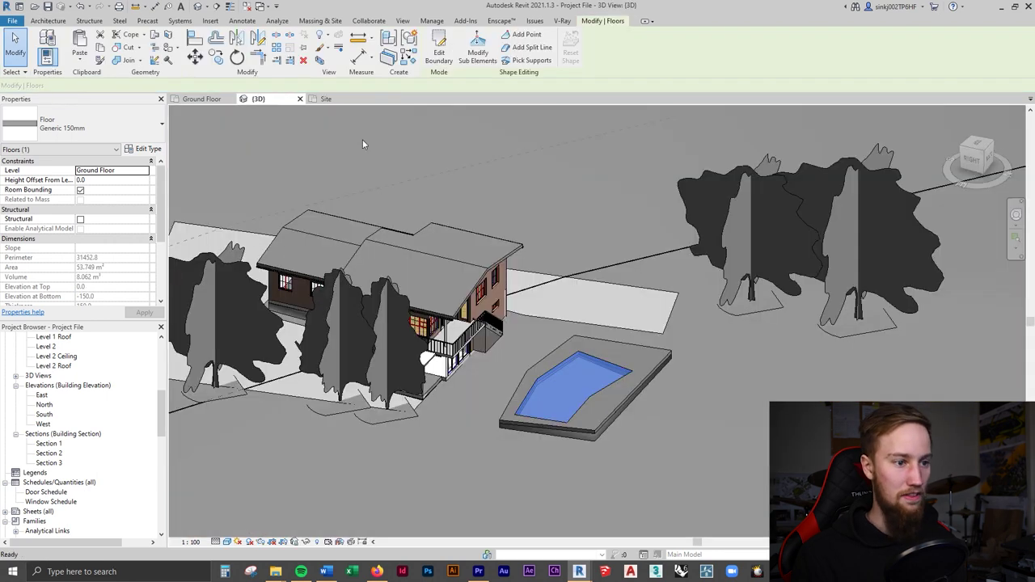
{"action": "middle_click_drag", "start_coordinate": [635, 369], "coordinate": [590, 368], "text": "shift"}
{"action": "scroll", "coordinate": [585, 367], "scroll_direction": "up", "scroll_amount": 3}
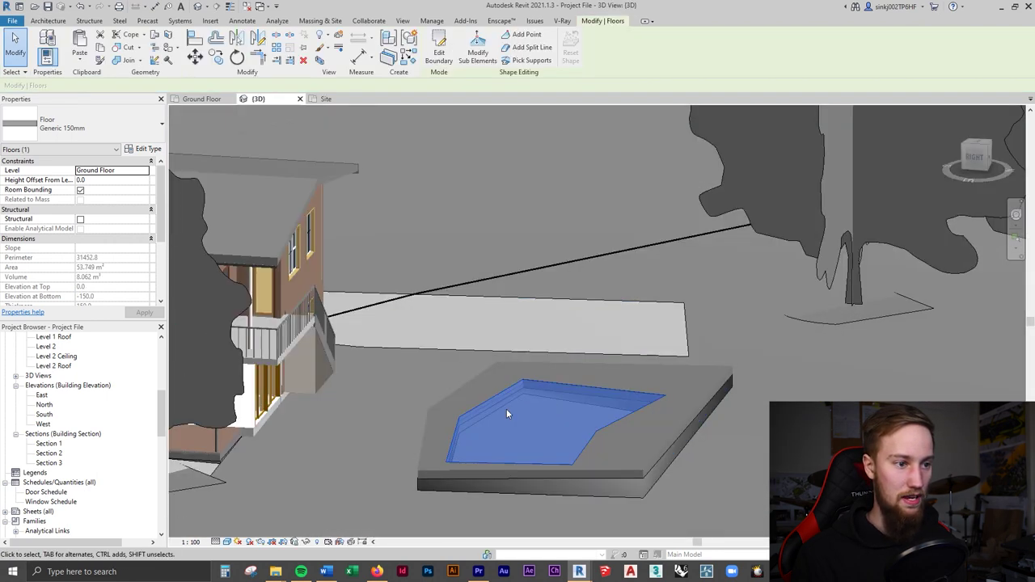
{"action": "scroll", "coordinate": [542, 392], "scroll_direction": "up", "scroll_amount": 1}
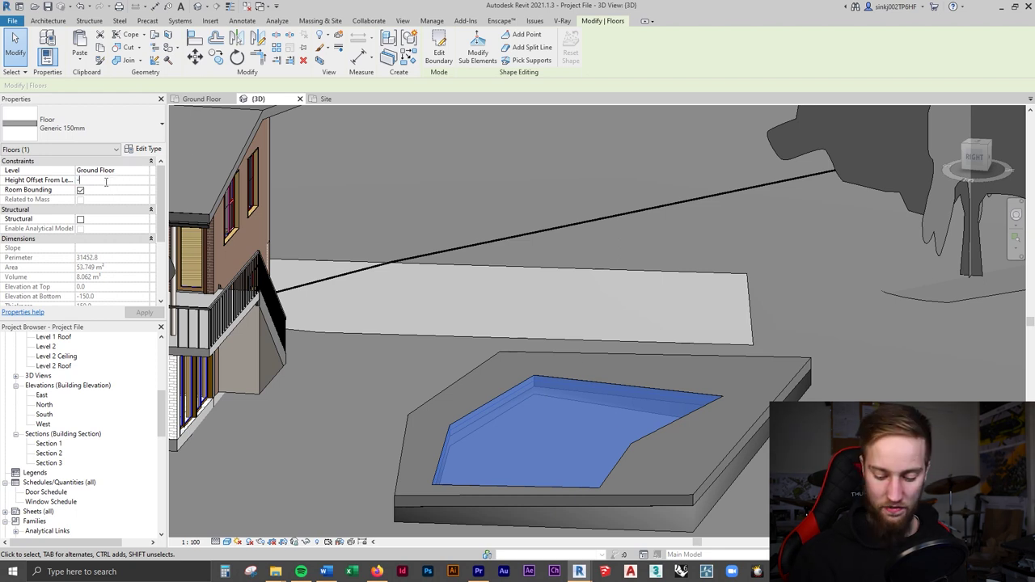
{"action": "key", "text": "Return"}
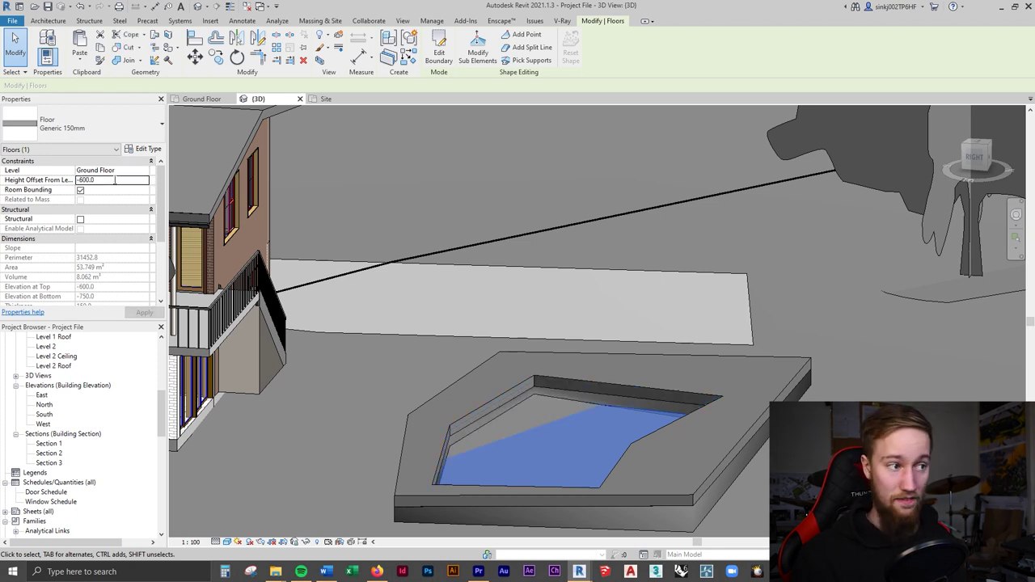
{"action": "type", "text": "-20"}
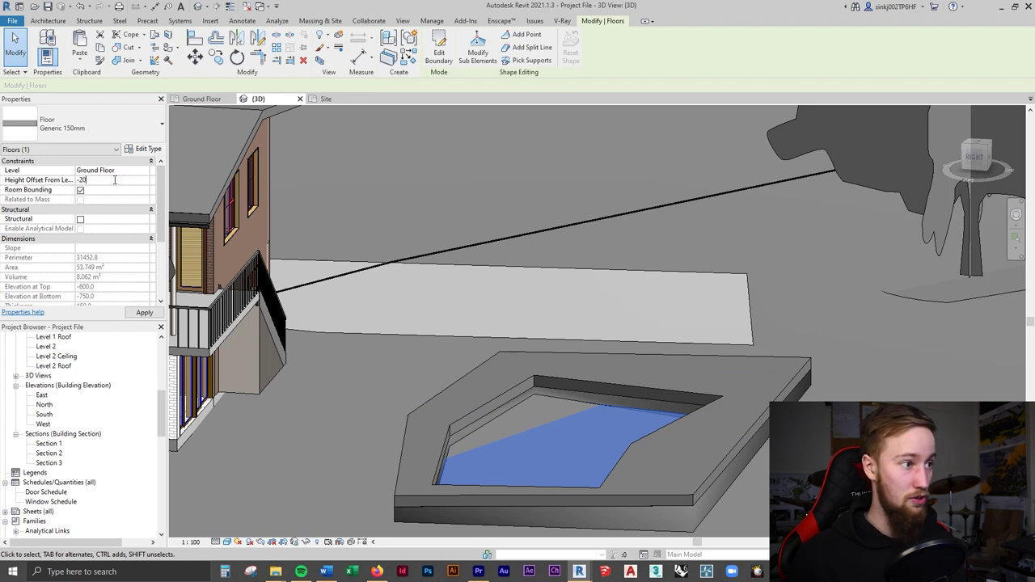
{"action": "key", "text": "Return"}
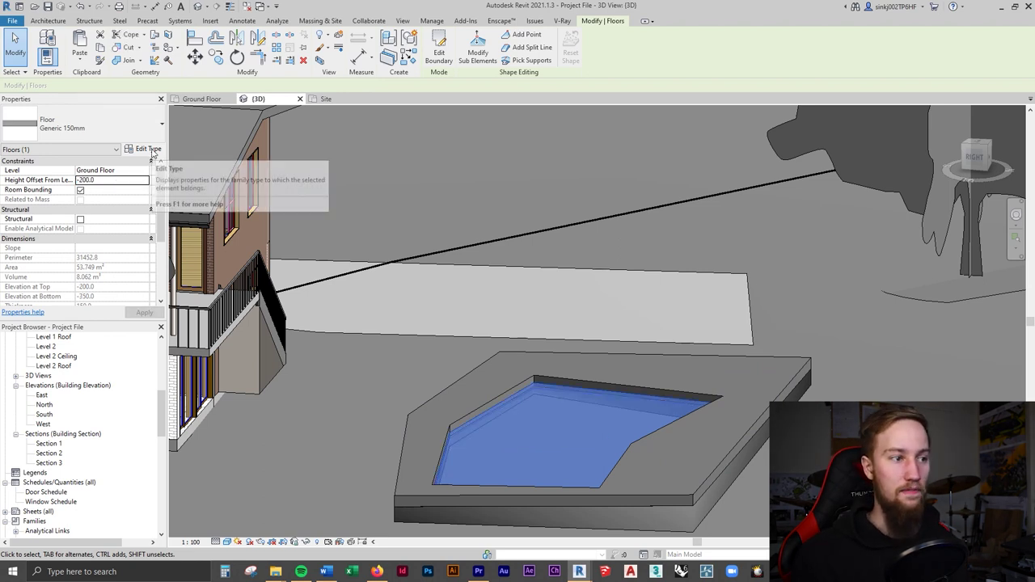
- Duplicate the floor type as Pool and set its structure layer thickness to 400 mm
{"action": "left_click", "coordinate": [150, 150]}
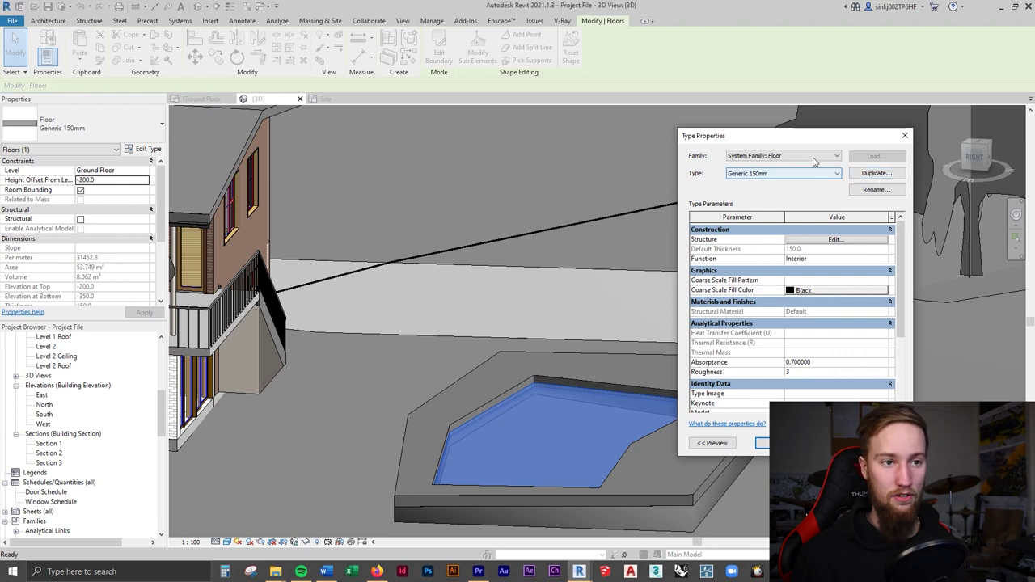
{"action": "left_click", "coordinate": [879, 177]}
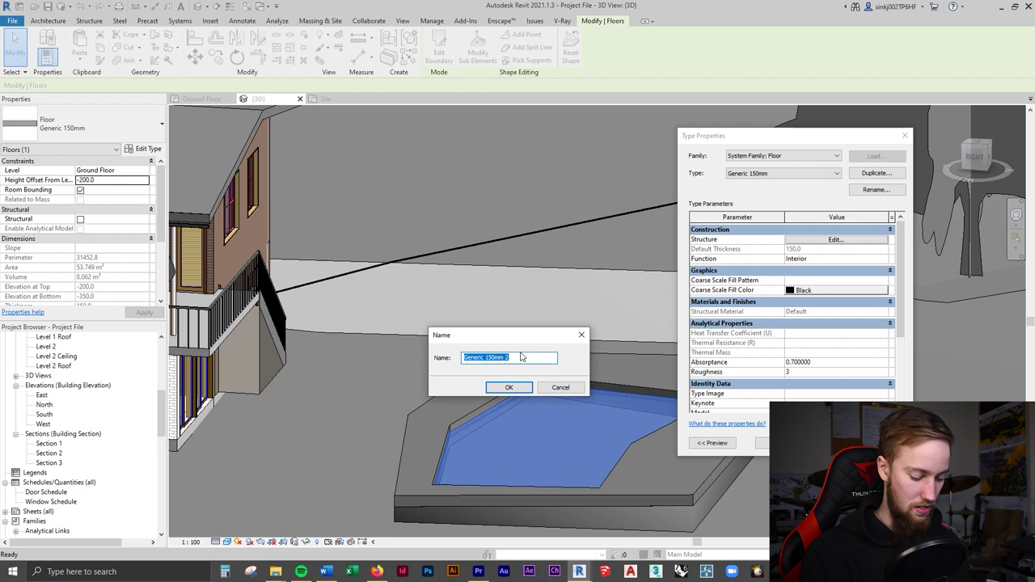
{"action": "type", "text": "Pool"}
{"action": "key", "text": "Return"}
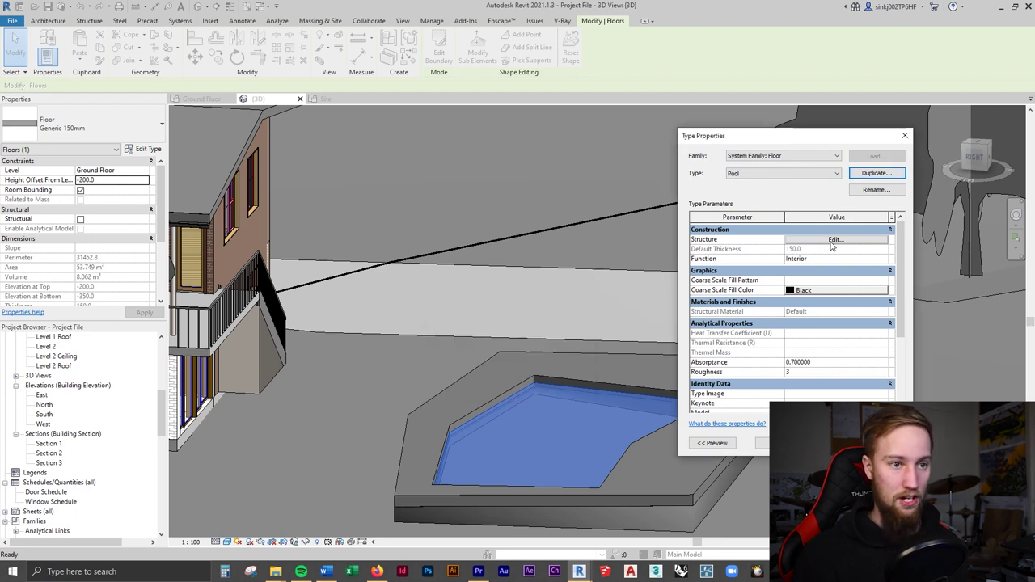
{"action": "left_click", "coordinate": [833, 240]}
{"action": "left_click", "coordinate": [808, 265]}
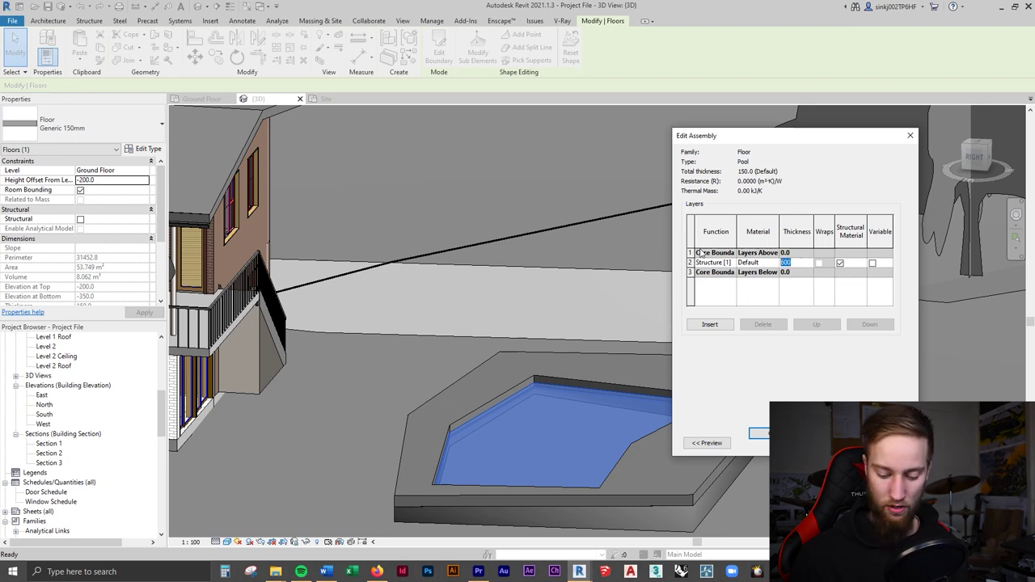
{"action": "type", "text": "400"}
- Add the Water material from the AEC library, assign it to the Pool structure layer, and confirm the assembly and type
{"action": "left_click", "coordinate": [761, 262]}
{"action": "left_click", "coordinate": [774, 262]}
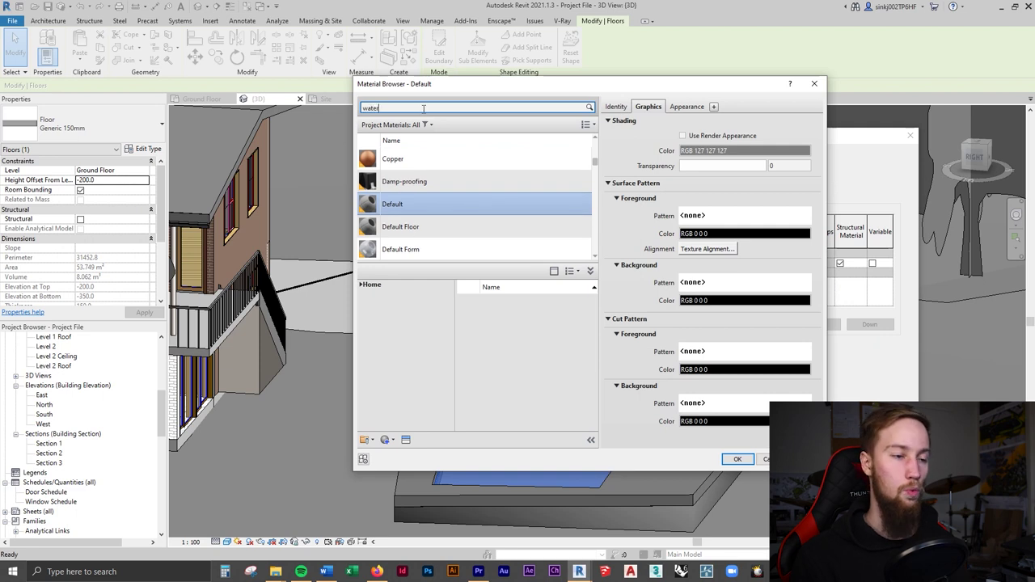
{"action": "left_click", "coordinate": [423, 107]}
{"action": "type", "text": "water"}
{"action": "left_click", "coordinate": [547, 310]}
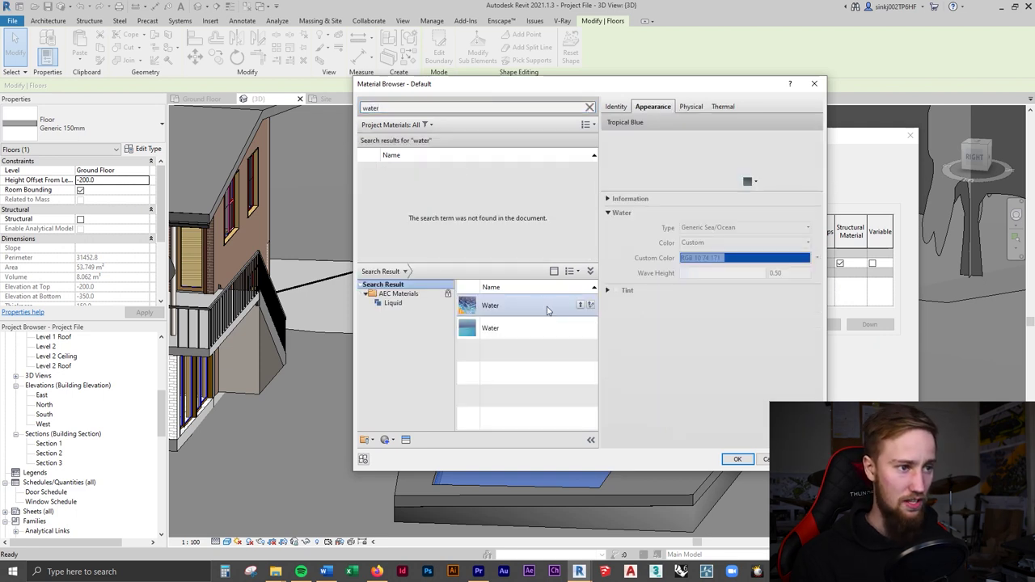
{"action": "left_click", "coordinate": [580, 305]}
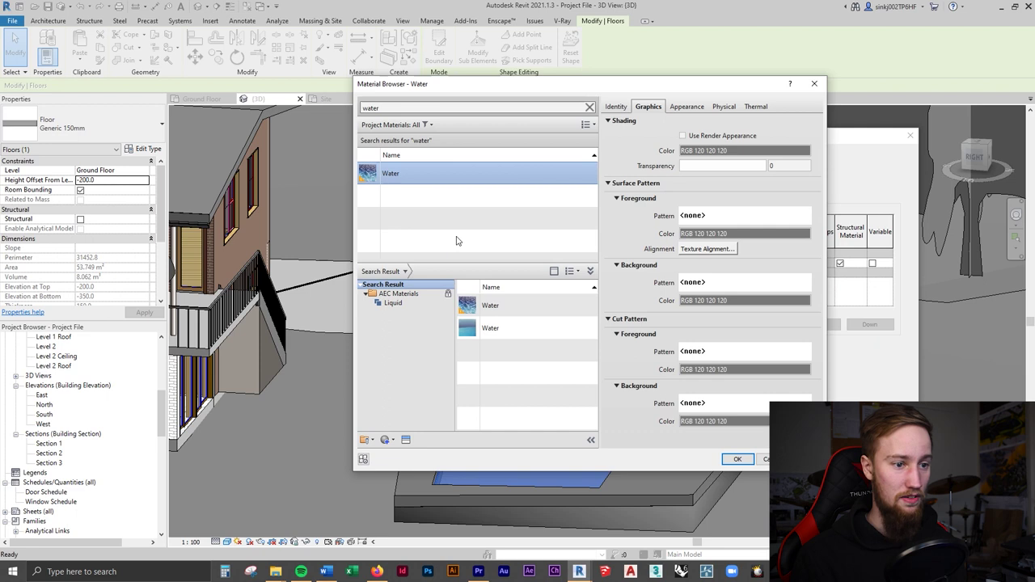
{"action": "left_click", "coordinate": [737, 459]}
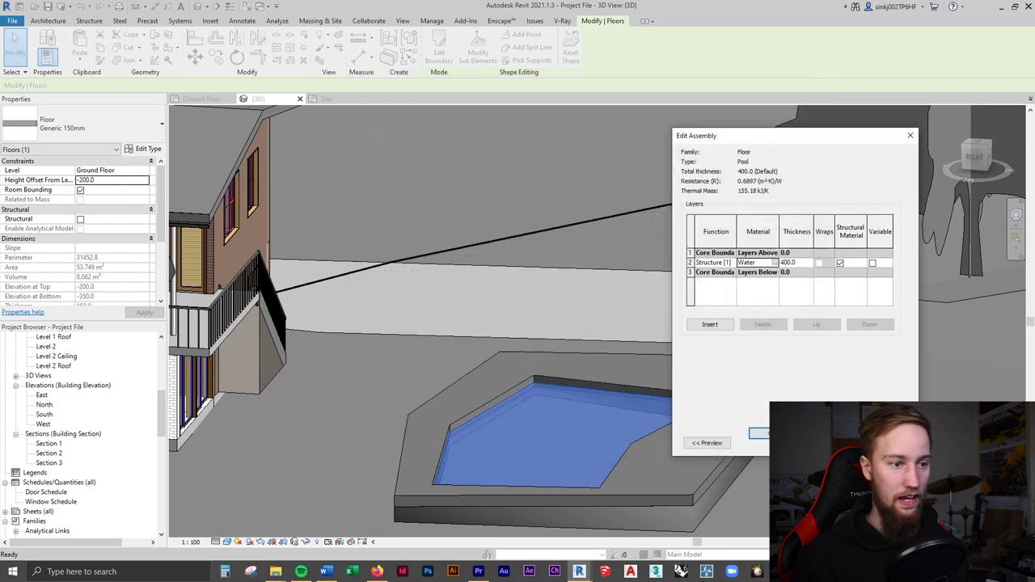
{"action": "left_click", "coordinate": [759, 434]}
{"action": "left_click", "coordinate": [763, 444]}
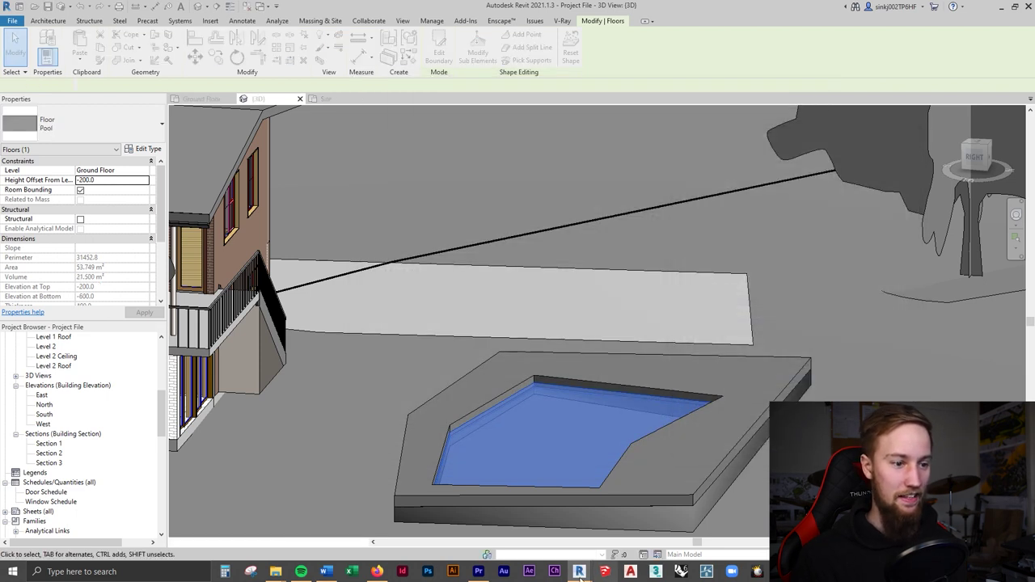
- Switch to the Enscape render and check the water surface in the pool
{"action": "mouse_move", "coordinate": [603, 571]}
{"action": "left_click", "coordinate": [638, 521]}
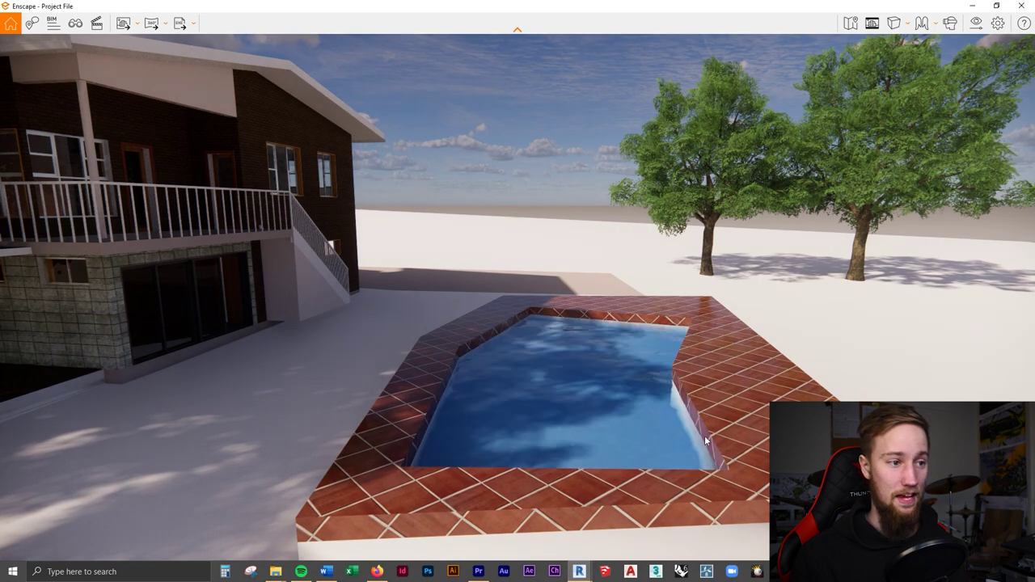
- Examine the pool water and tiled surround in the Enscape render from several angles
{"action": "mouse_move", "coordinate": [705, 435]}
{"action": "left_mouse_down"}
{"action": "mouse_move", "coordinate": [730, 425]}
{"action": "mouse_move", "coordinate": [695, 428]}
{"action": "left_mouse_up"}
{"action": "right_click_drag", "start_coordinate": [696, 428], "coordinate": [824, 421]}
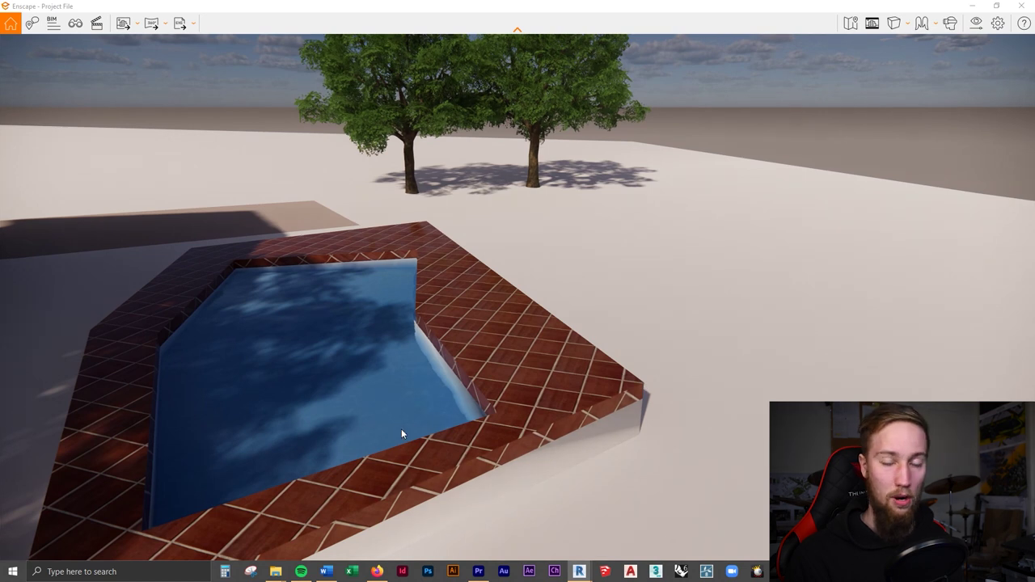
{"action": "left_click_drag", "start_coordinate": [702, 351], "coordinate": [614, 351]}
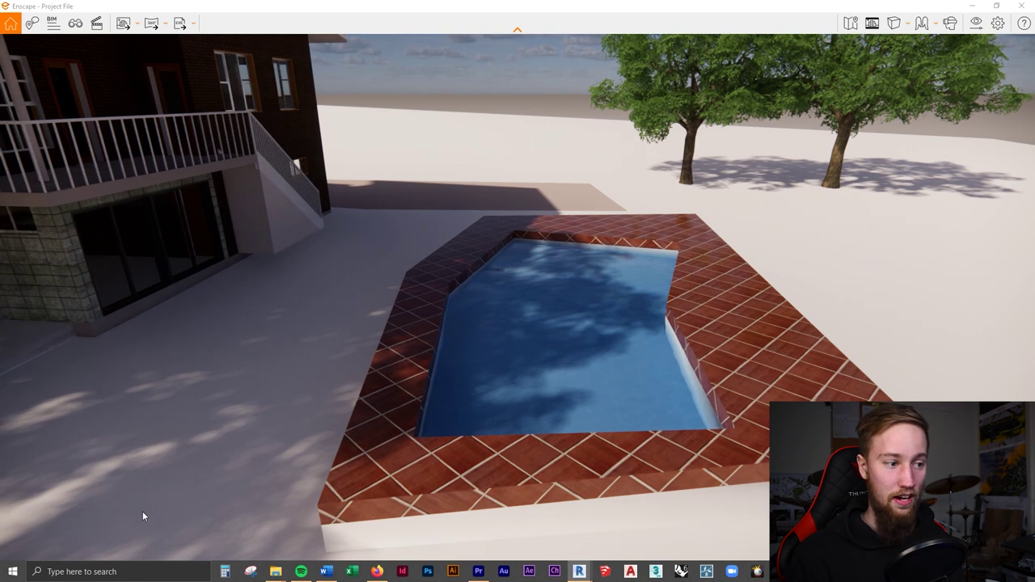
- Switch to Revit and create a building pad in the Site plan by tracing the pool's inner outline with boundary lines
{"action": "key", "text": "alt+Tab"}
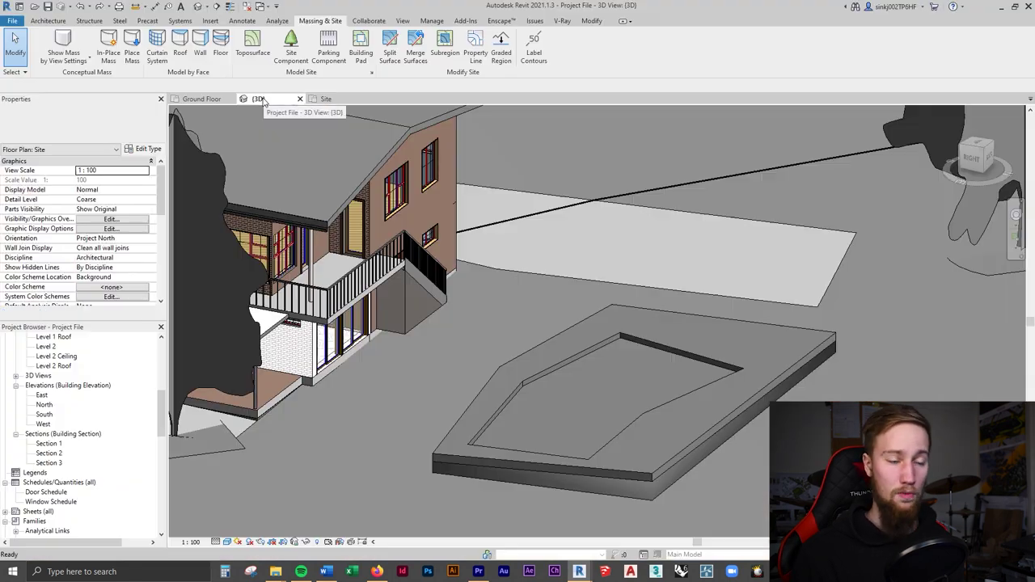
{"action": "left_click", "coordinate": [359, 53]}
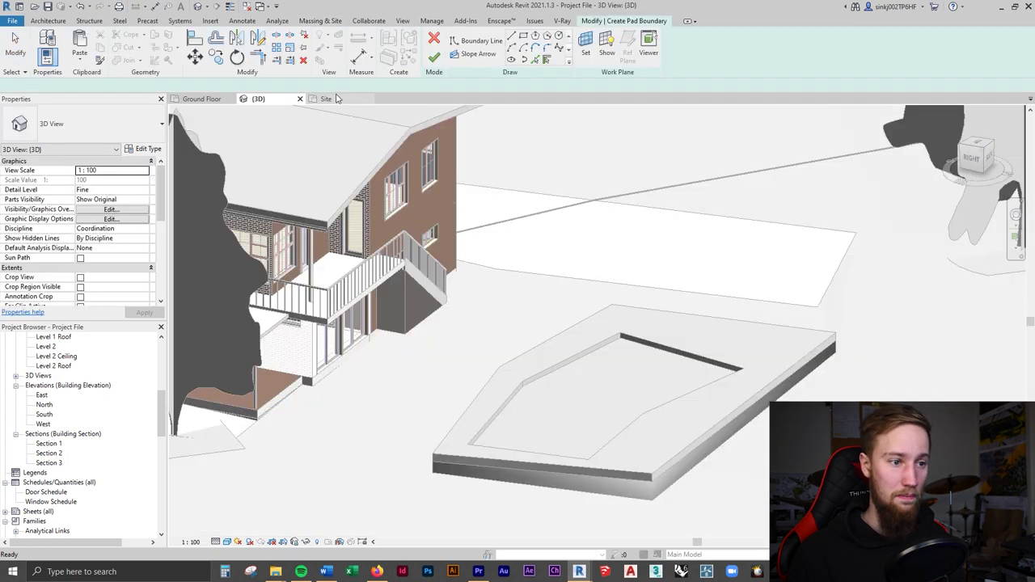
{"action": "left_click", "coordinate": [336, 98]}
{"action": "scroll", "coordinate": [469, 307], "scroll_direction": "up", "scroll_amount": 3}
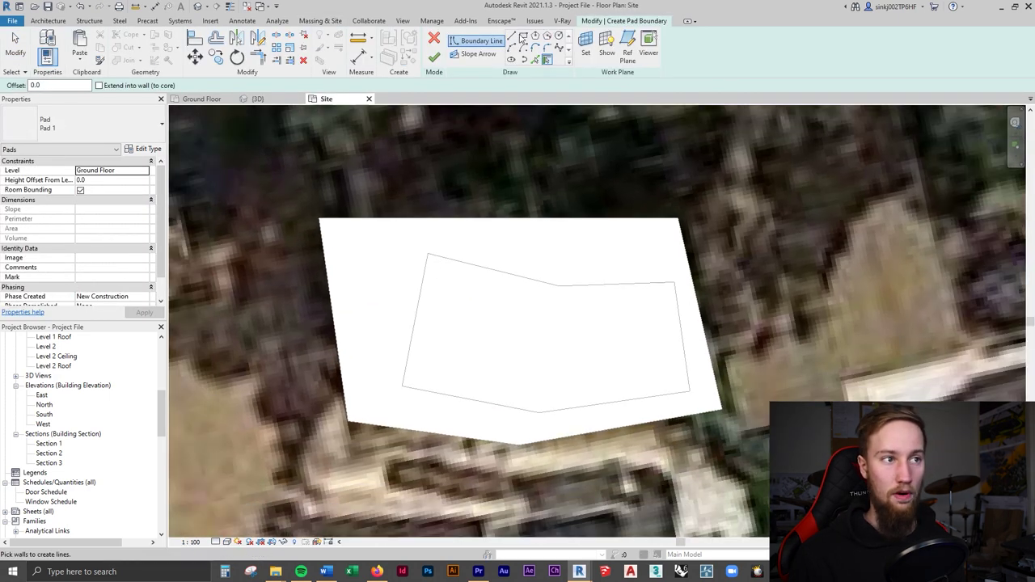
{"action": "key", "text": "Escape"}
{"action": "key", "text": "l"}
{"action": "key", "text": "i"}
{"action": "left_click", "coordinate": [427, 254]}
{"action": "left_click", "coordinate": [402, 386]}
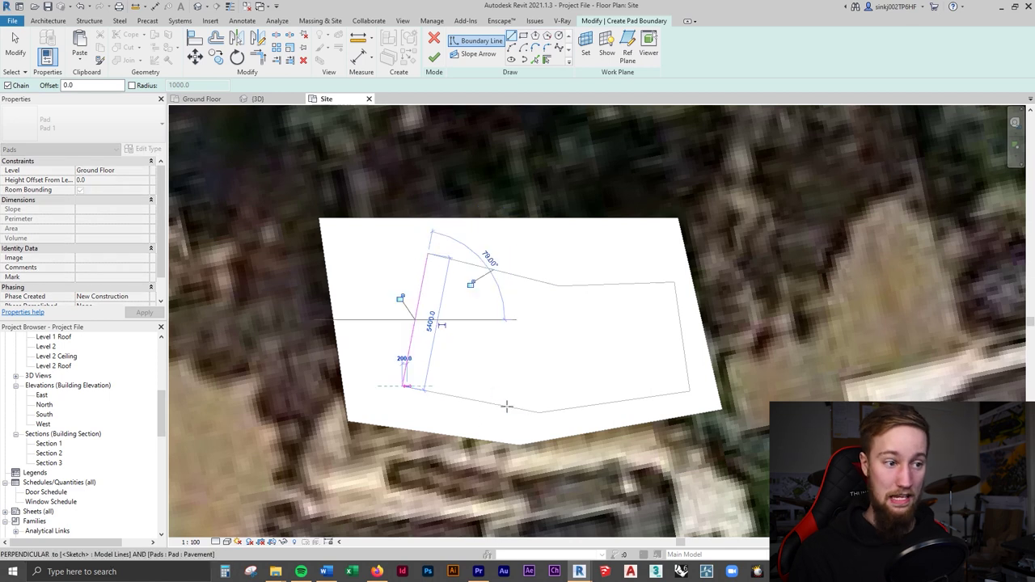
{"action": "left_click", "coordinate": [538, 411]}
{"action": "left_click", "coordinate": [688, 389]}
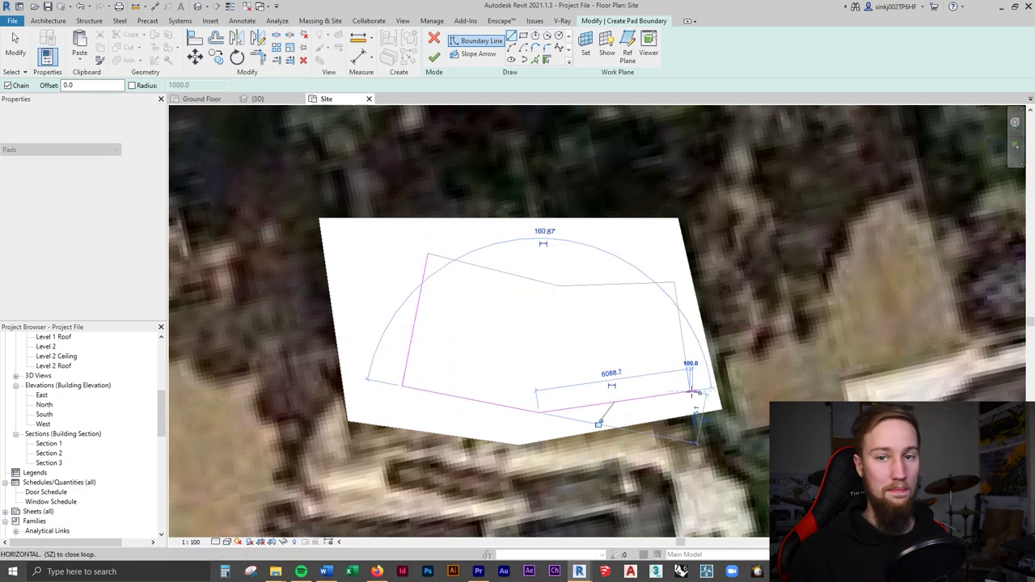
{"action": "left_click", "coordinate": [564, 282]}
{"action": "left_click", "coordinate": [571, 287]}
{"action": "left_click", "coordinate": [427, 254]}
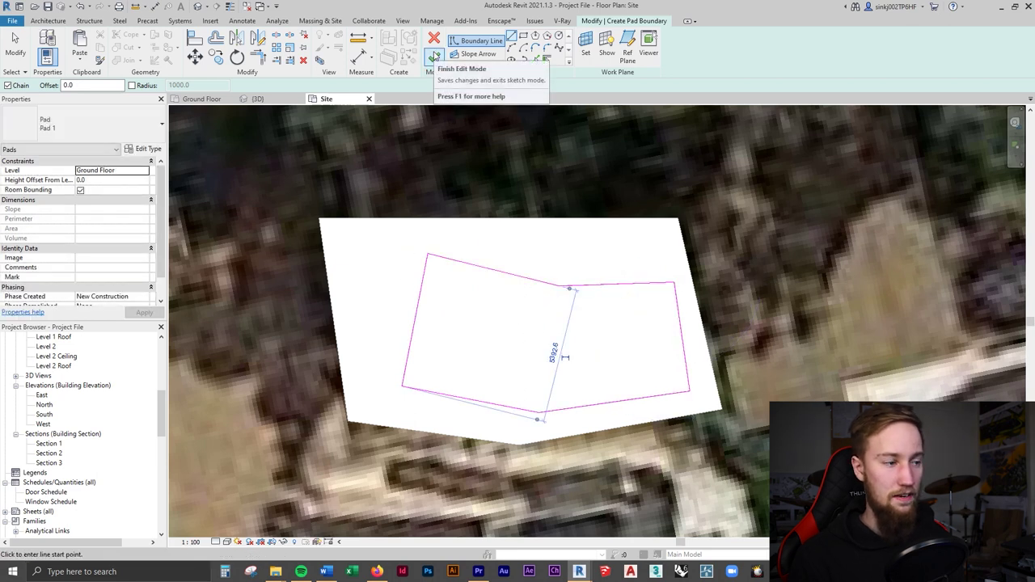
{"action": "left_click", "coordinate": [435, 56]}
- In the 3D view, set the pool pad's height offset from the Ground Floor level to -2000
{"action": "left_click", "coordinate": [279, 98]}
{"action": "mouse_move", "coordinate": [617, 399]}
{"action": "middle_mouse_down", "text": "shift"}
{"action": "mouse_move", "coordinate": [676, 324]}
{"action": "mouse_move", "coordinate": [667, 465]}
{"action": "middle_mouse_up", "text": "shift"}
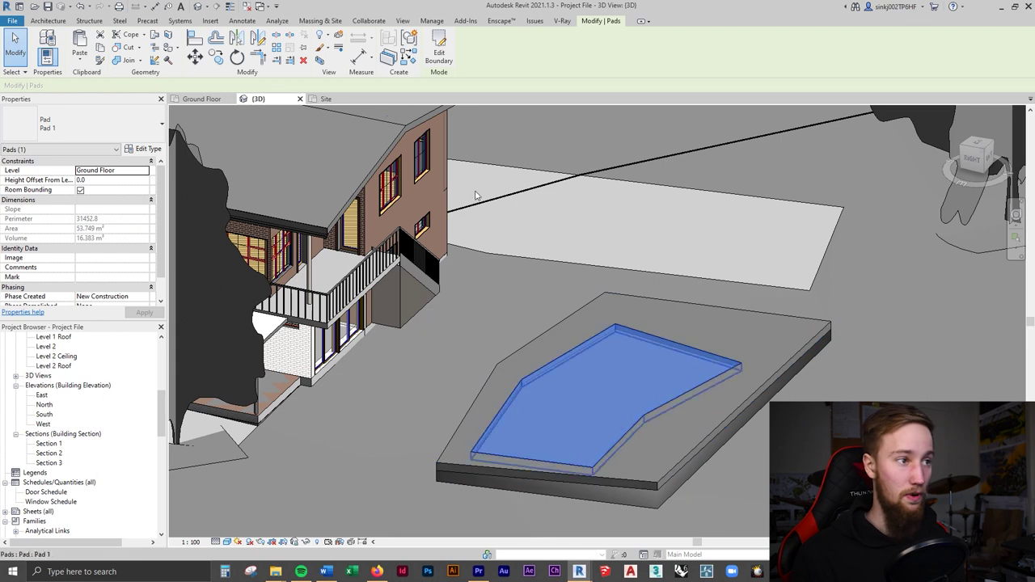
{"action": "left_click", "coordinate": [113, 181]}
{"action": "type", "text": "-"}
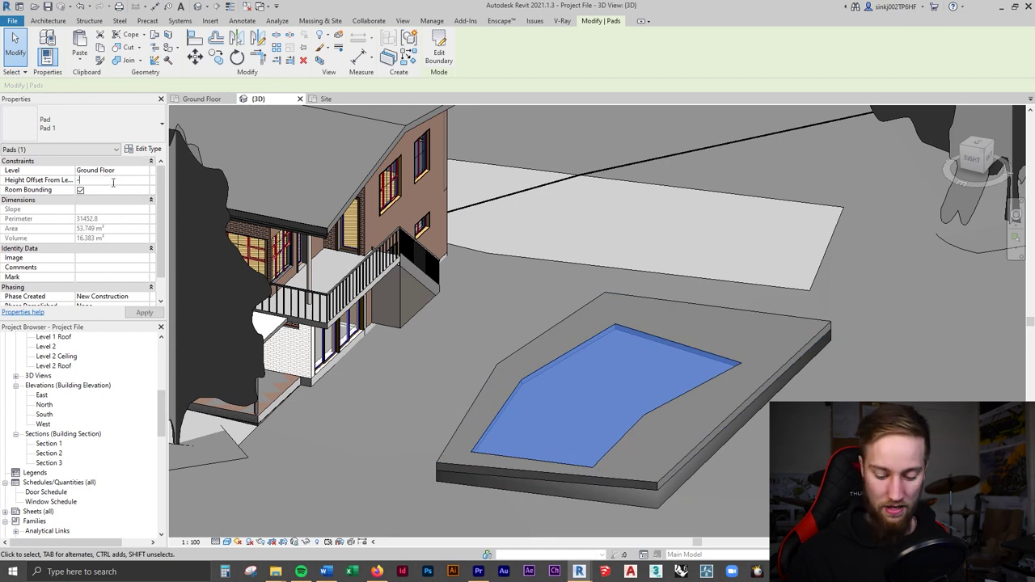
{"action": "type", "text": "2000"}
{"action": "middle_click_drag", "start_coordinate": [663, 324], "coordinate": [586, 404], "text": "shift"}
- Switch to the Enscape render and inspect the pool's water depth from different viewpoints
{"action": "mouse_move", "coordinate": [579, 571]}
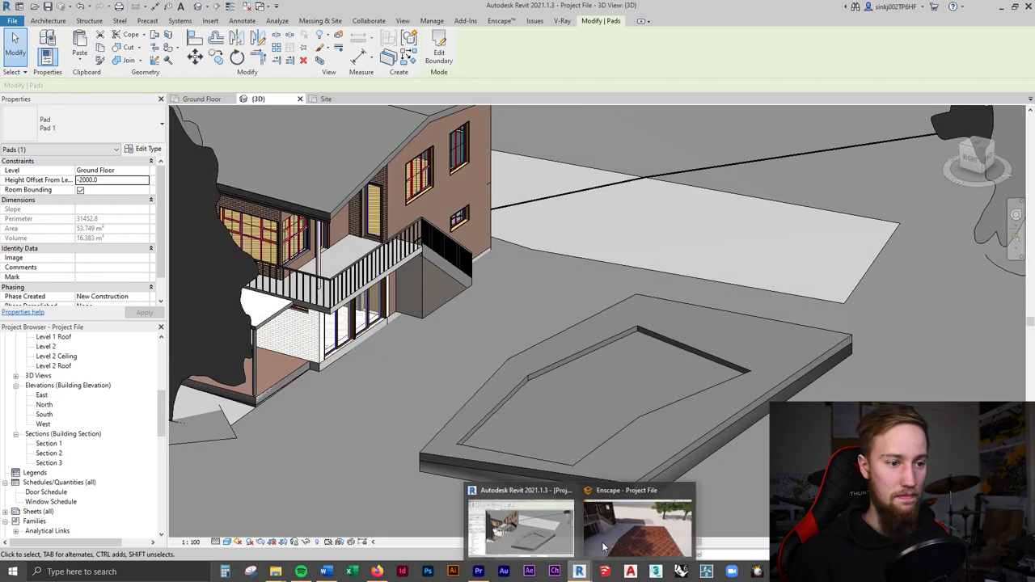
{"action": "left_click", "coordinate": [629, 526]}
{"action": "left_click_drag", "start_coordinate": [714, 425], "coordinate": [615, 243]}
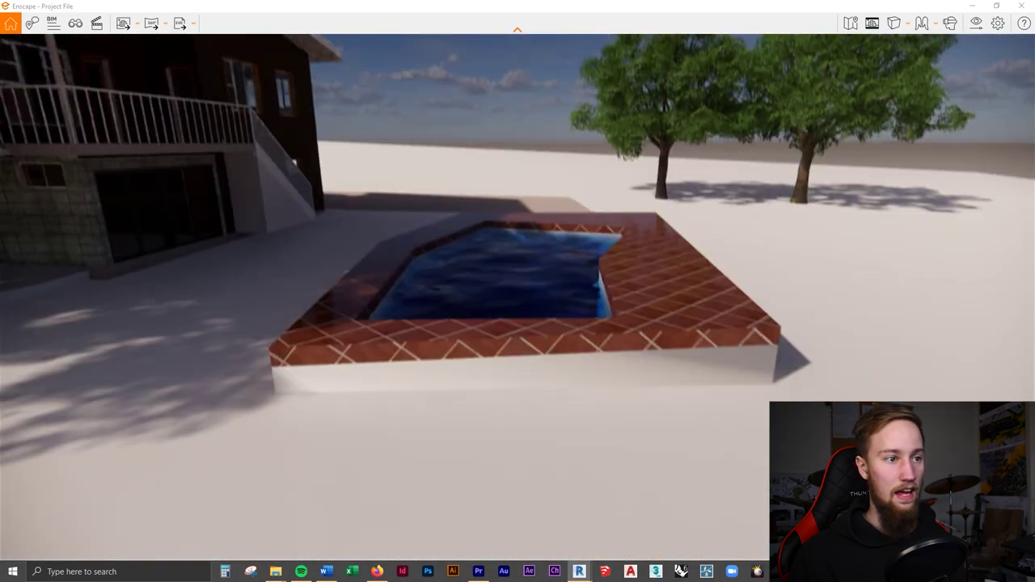
{"action": "key", "text": "w"}
{"action": "mouse_move", "coordinate": [518, 291]}
{"action": "left_mouse_down"}
{"action": "mouse_move", "coordinate": [615, 242]}
{"action": "mouse_move", "coordinate": [598, 234]}
{"action": "mouse_move", "coordinate": [485, 284]}
{"action": "mouse_move", "coordinate": [518, 279]}
{"action": "left_mouse_up"}
{"action": "key", "text": "s"}
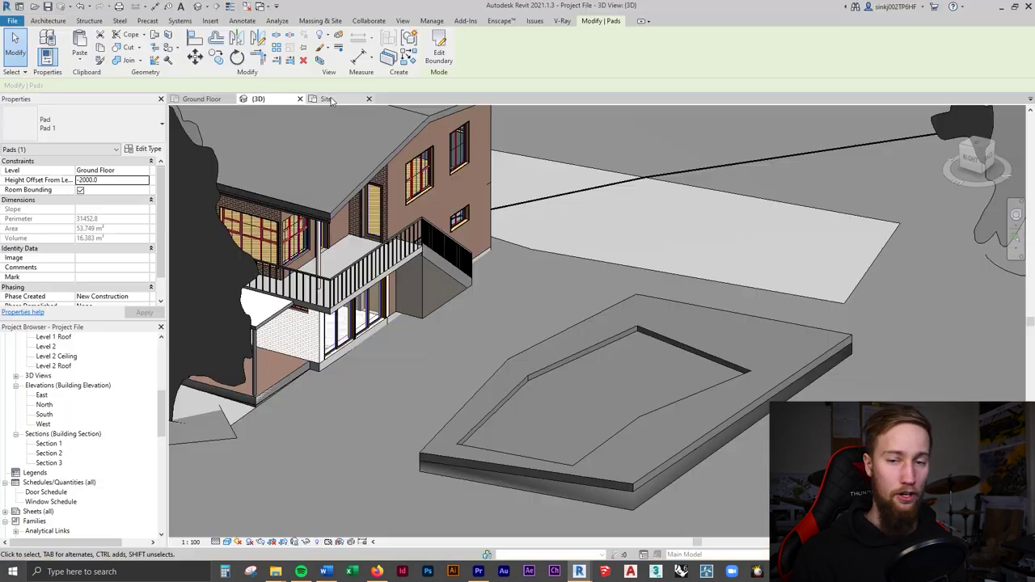
- Sketch a railing path in Revit's Site plan along the outer edges of the pool pavement and open the railing's type properties
{"action": "left_click", "coordinate": [326, 99]}
{"action": "scroll", "coordinate": [461, 287], "scroll_direction": "down", "scroll_amount": 5}
{"action": "scroll", "coordinate": [420, 279], "scroll_direction": "up", "scroll_amount": 3}
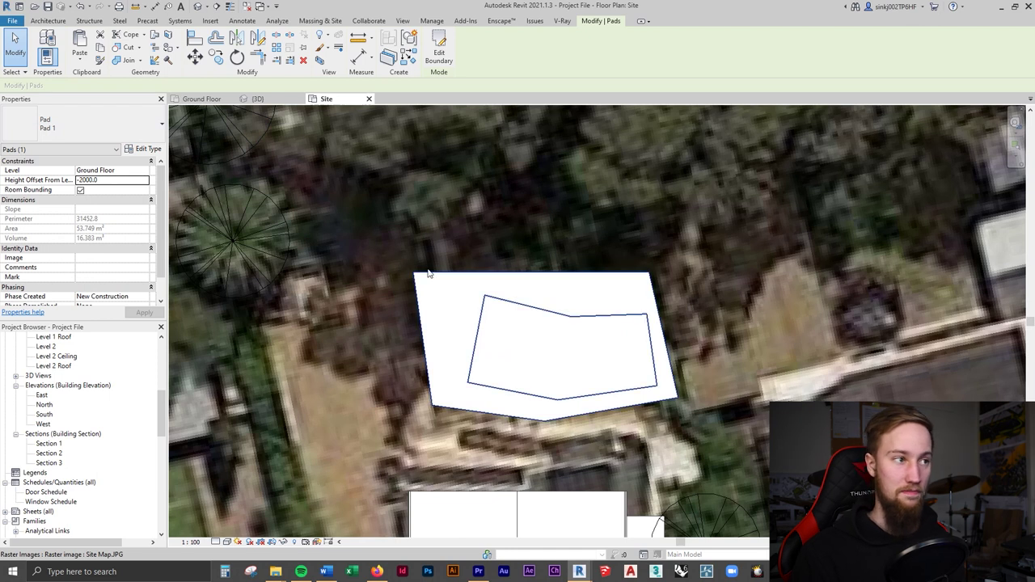
{"action": "left_click", "coordinate": [38, 21]}
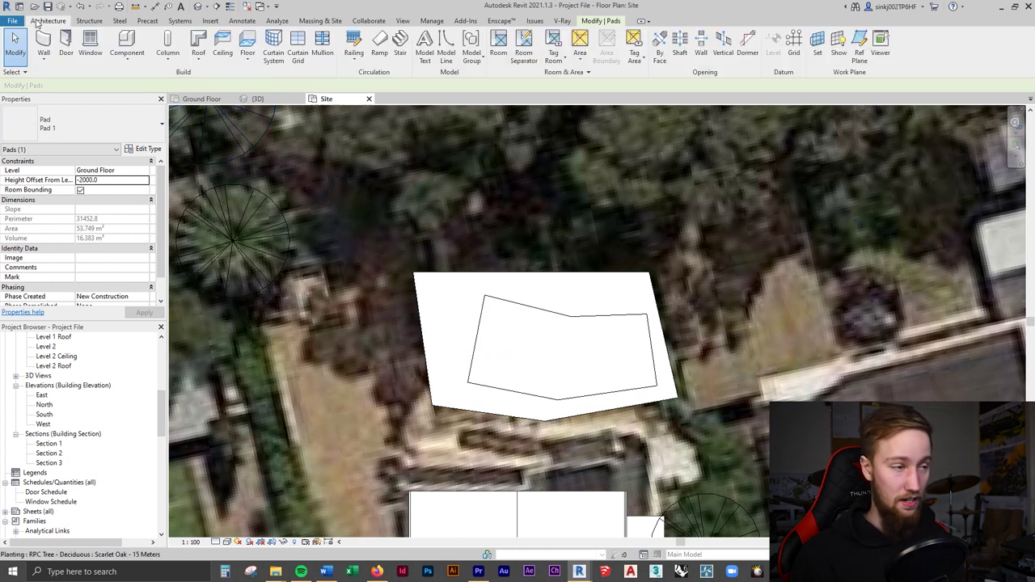
{"action": "left_click", "coordinate": [353, 59]}
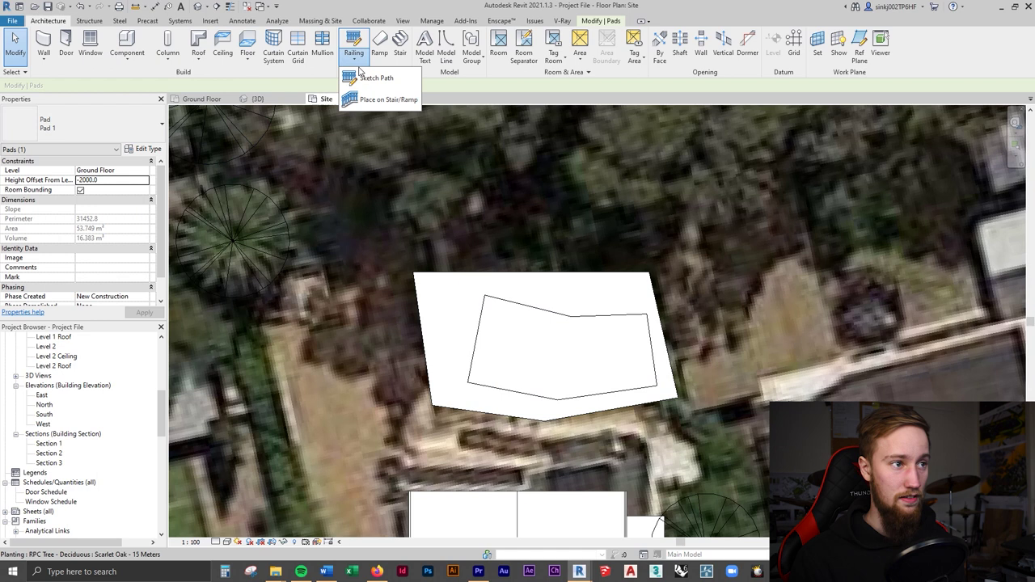
{"action": "left_click", "coordinate": [366, 80]}
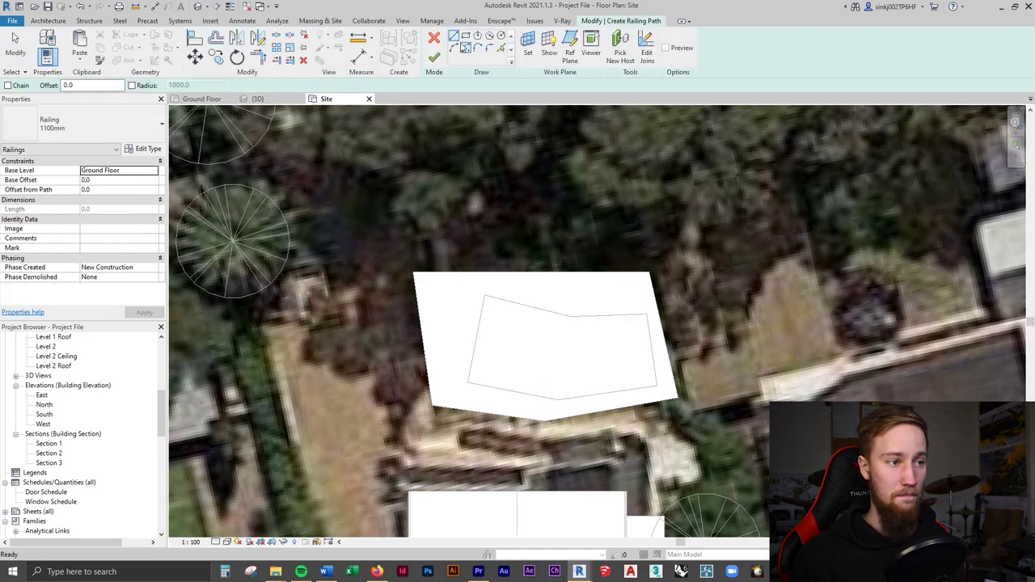
{"action": "left_click", "coordinate": [502, 48]}
{"action": "left_click", "coordinate": [459, 272]}
{"action": "left_click", "coordinate": [421, 324]}
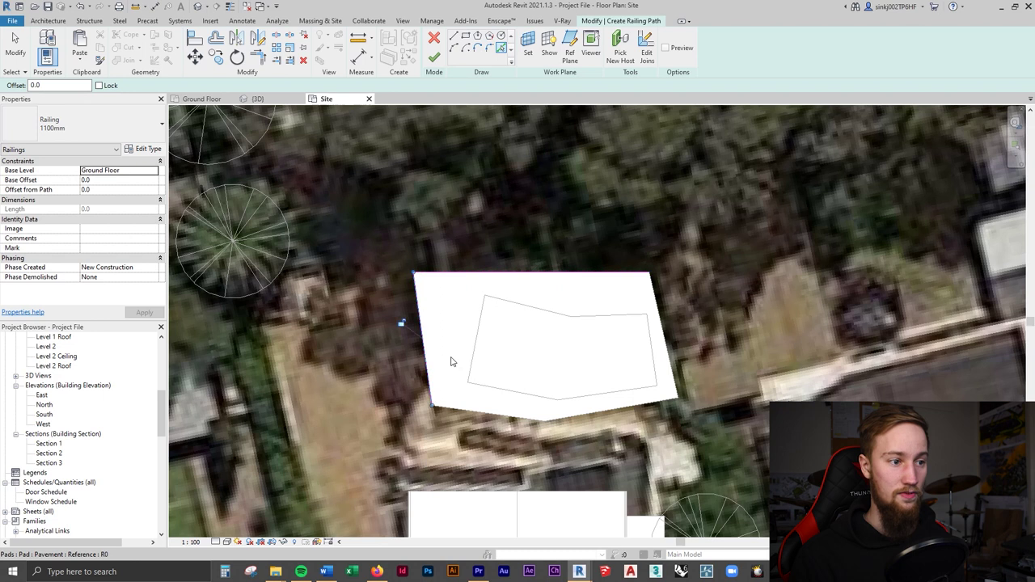
{"action": "left_click", "coordinate": [489, 418]}
{"action": "left_click", "coordinate": [664, 340]}
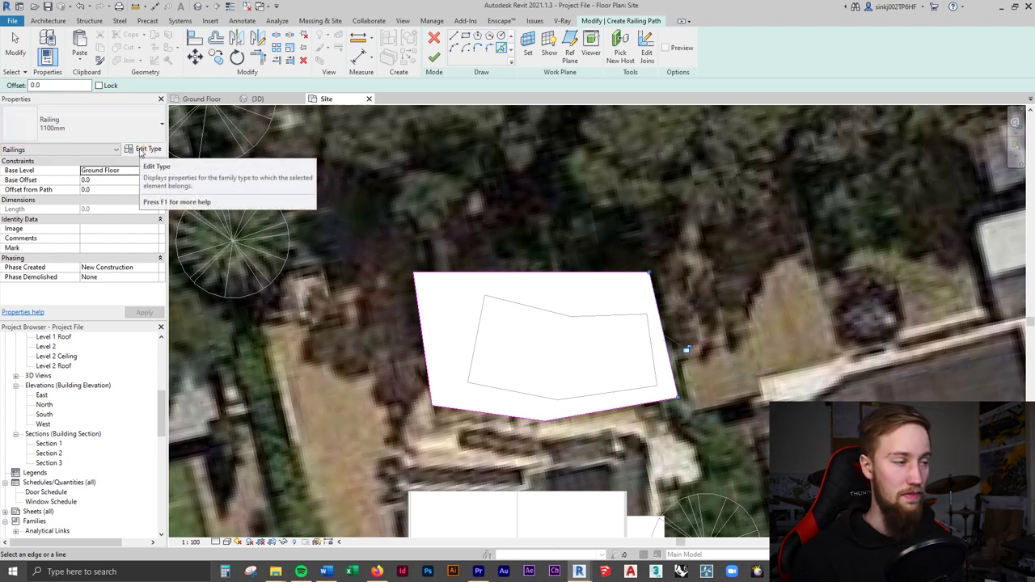
{"action": "left_click", "coordinate": [142, 150]}
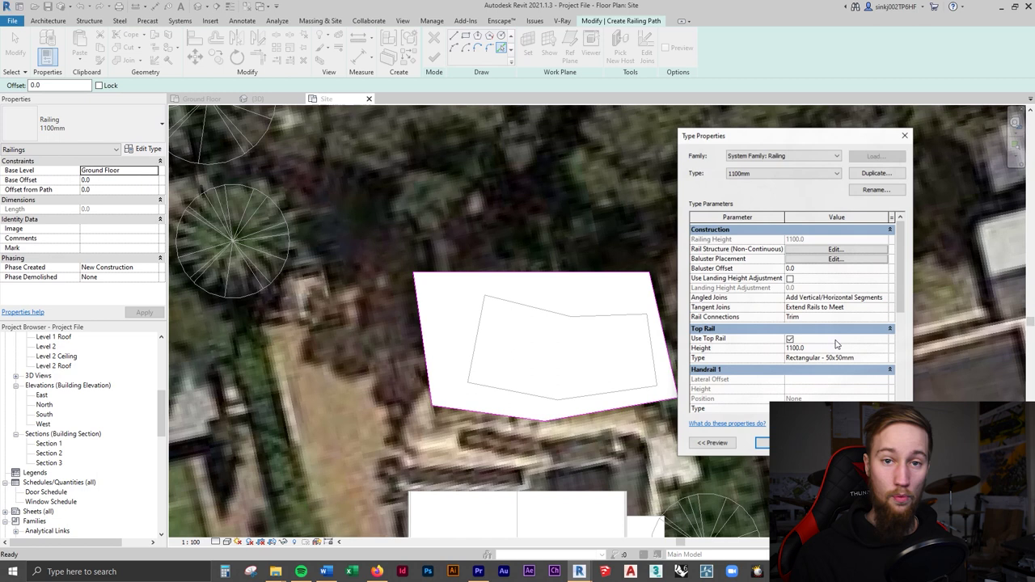
- Try a top rail height of 1650 on the 1100mm railing type and restore it to 1100
{"action": "left_click", "coordinate": [819, 349]}
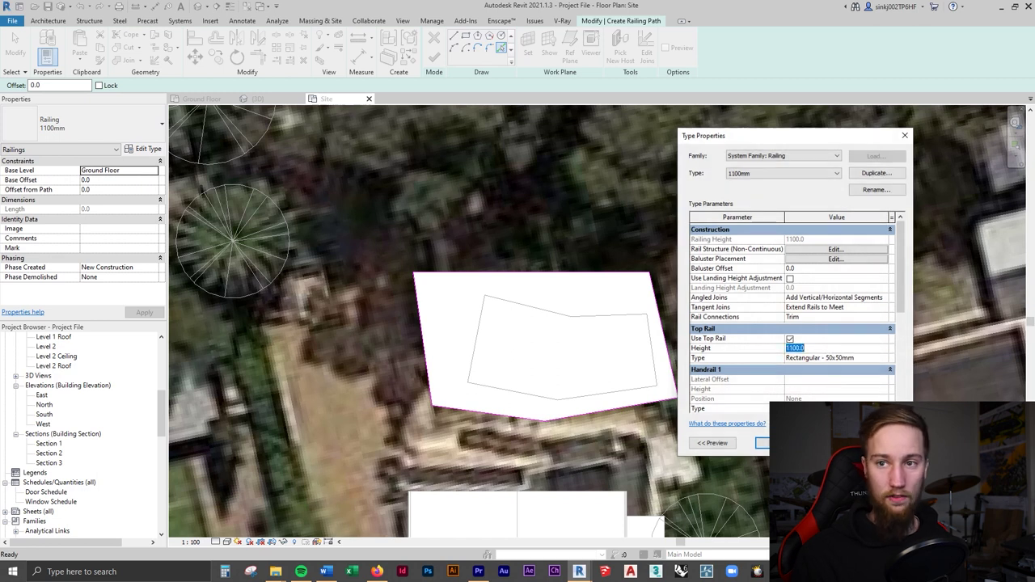
{"action": "left_click_drag", "start_coordinate": [1034, 89], "coordinate": [746, 110]}
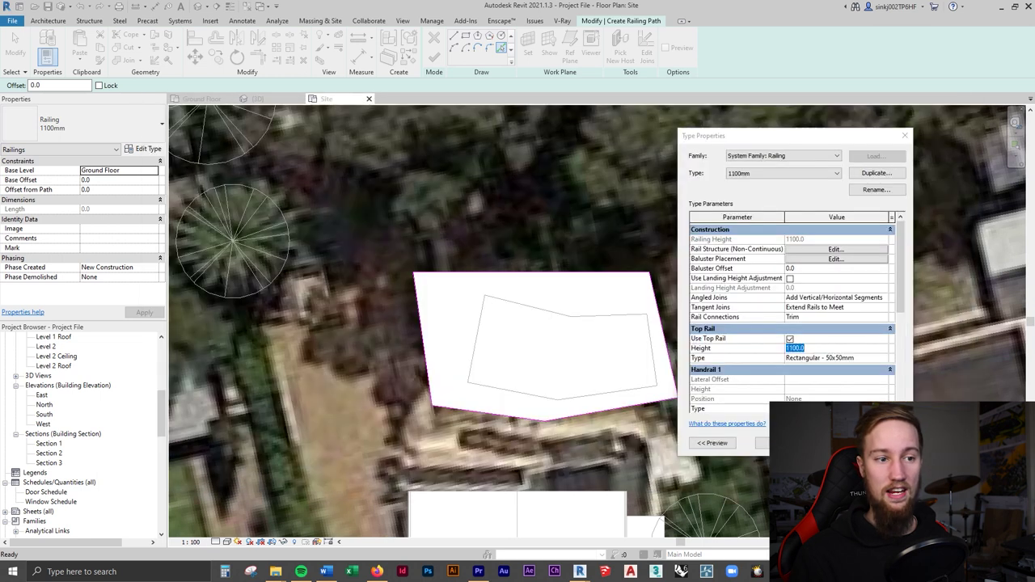
{"action": "left_click_drag", "start_coordinate": [816, 349], "coordinate": [721, 349]}
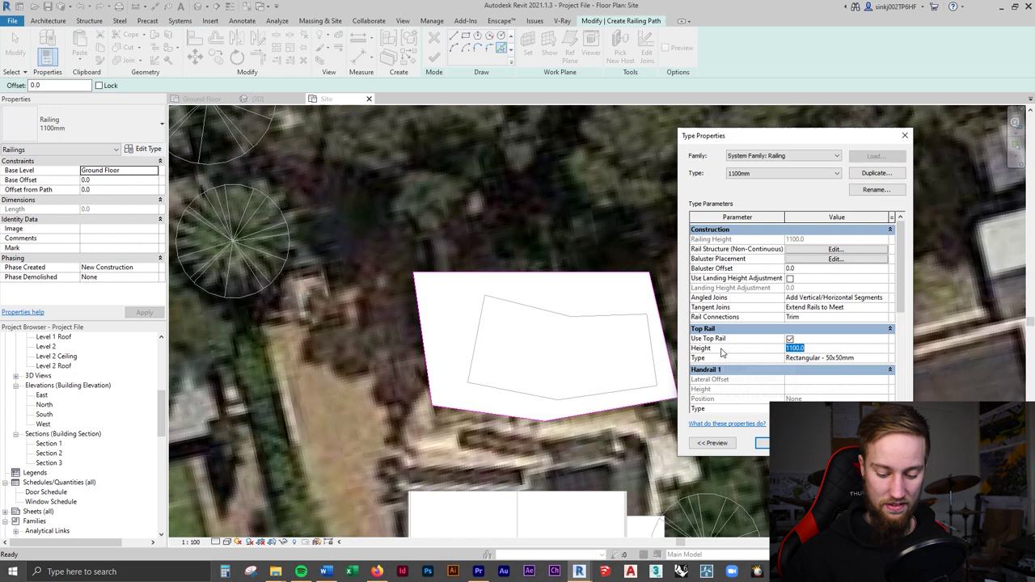
{"action": "key", "text": "Return"}
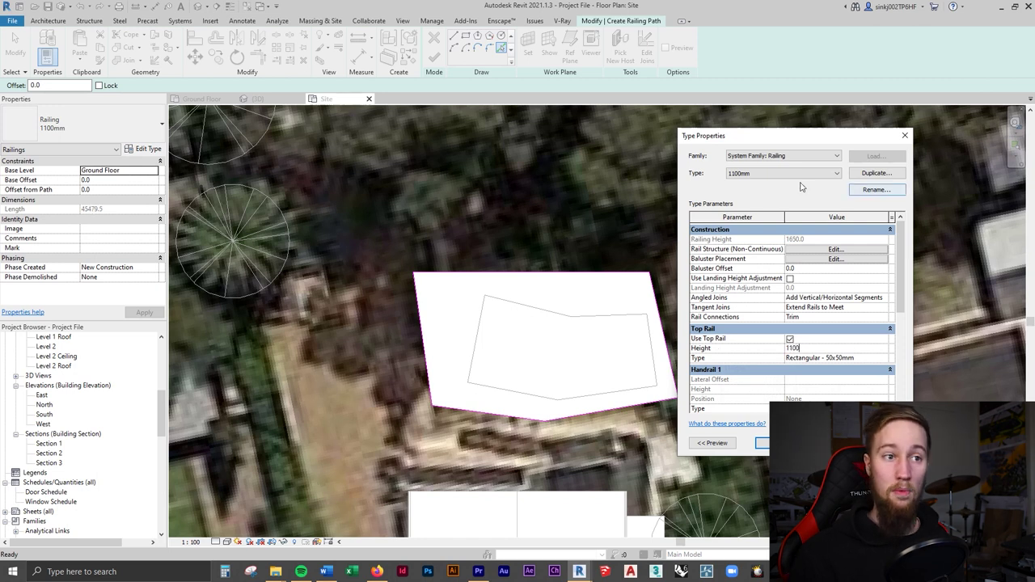
- Duplicate the railing type as 1650mm, set its top rail height to 1650, and finish the railing path
{"action": "left_click", "coordinate": [862, 175]}
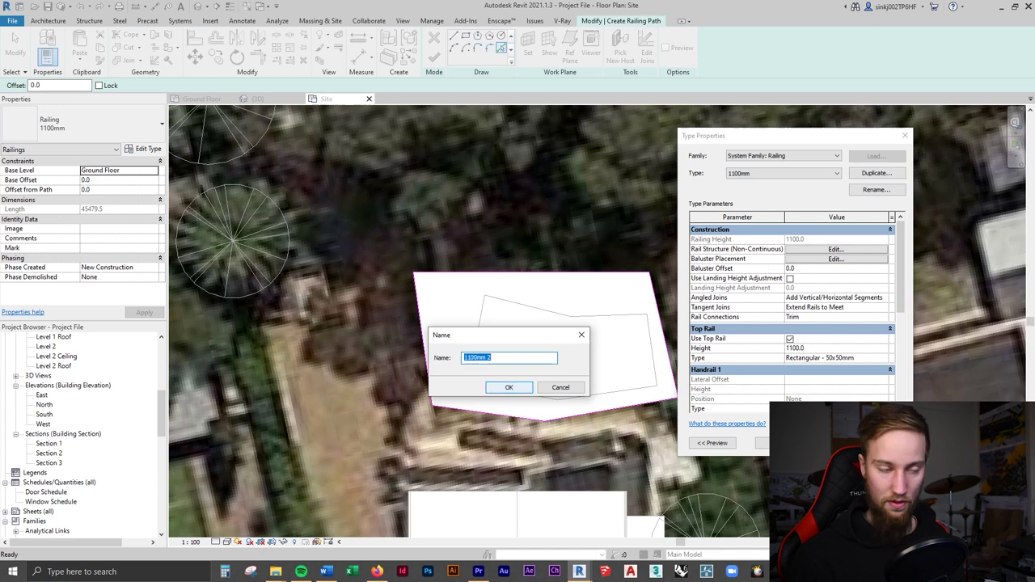
{"action": "left_click", "coordinate": [495, 393]}
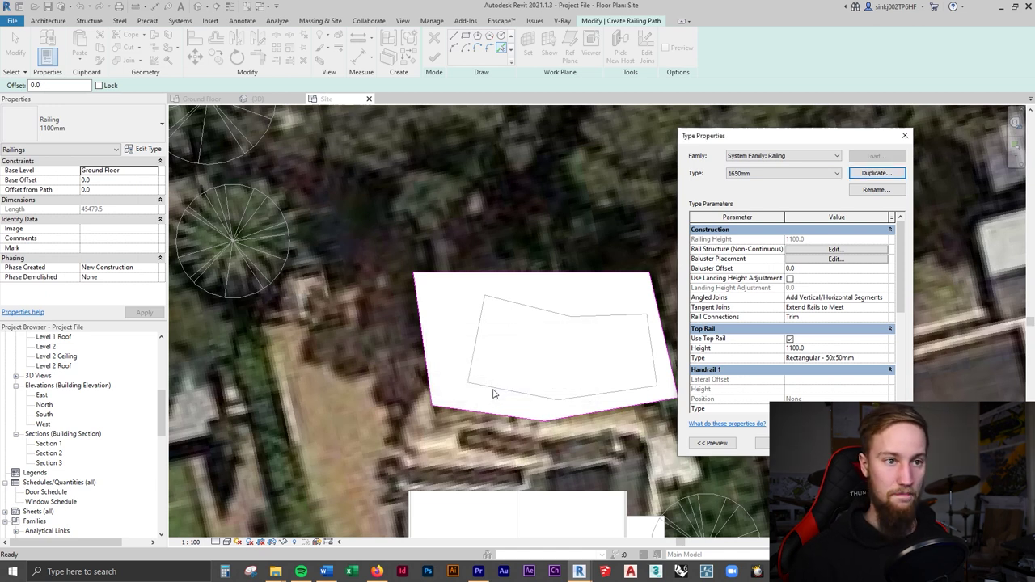
{"action": "left_click", "coordinate": [817, 347]}
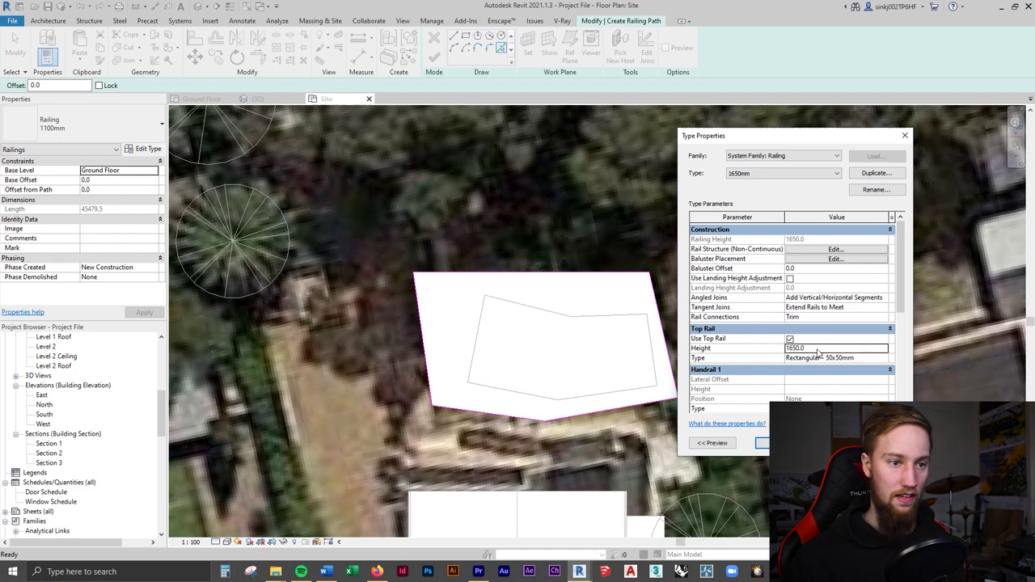
{"action": "key", "text": "Return"}
{"action": "left_click", "coordinate": [433, 58]}
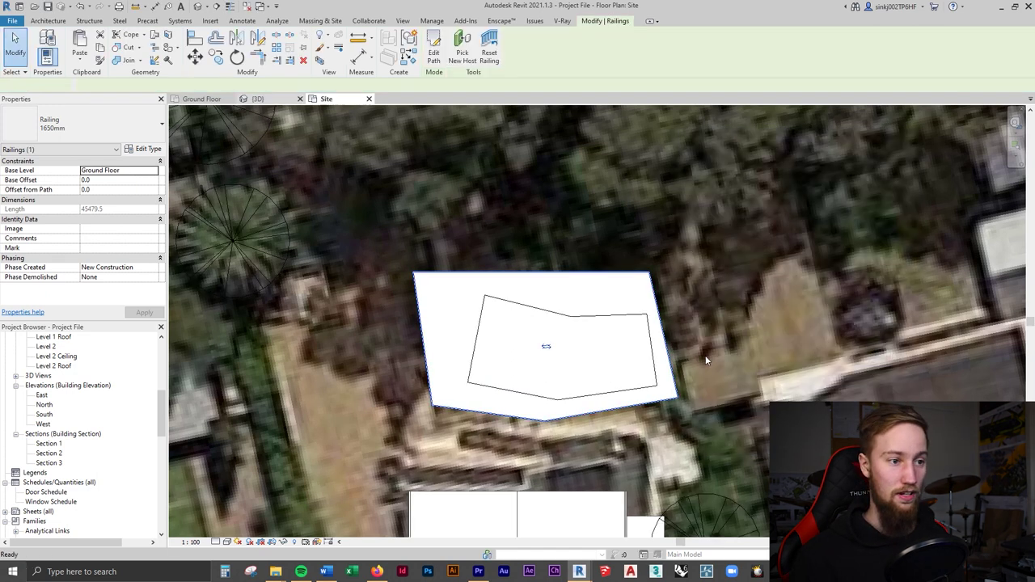
- In the 3D view, edit the 1650mm railing's baluster placement, giving the regular balusters a top offset that extends them above the top rail
{"action": "left_click", "coordinate": [258, 99]}
{"action": "mouse_move", "coordinate": [751, 363]}
{"action": "middle_mouse_down", "text": "shift"}
{"action": "mouse_move", "coordinate": [690, 335]}
{"action": "mouse_move", "coordinate": [733, 334]}
{"action": "middle_mouse_up", "text": "shift"}
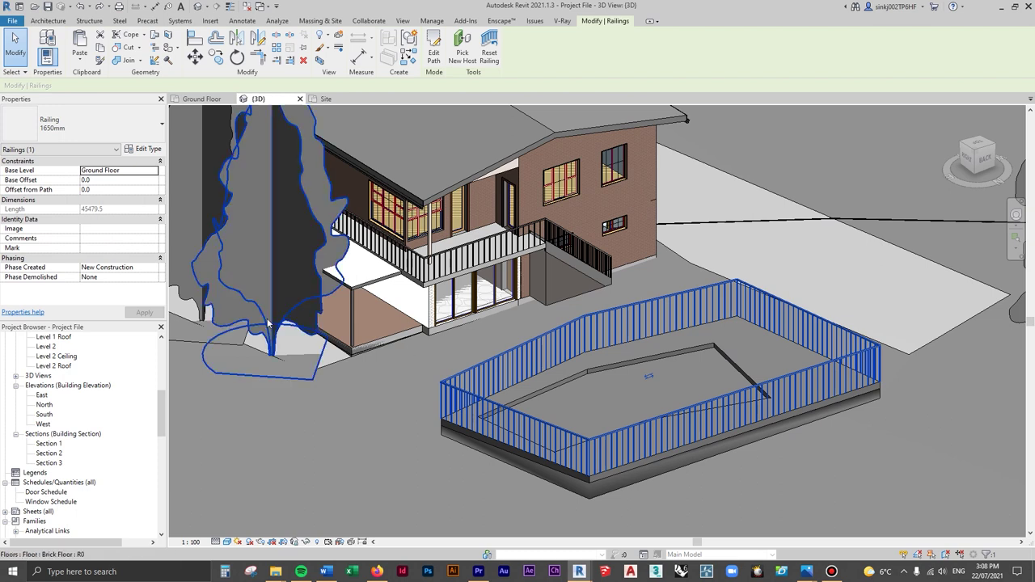
{"action": "left_click", "coordinate": [156, 153]}
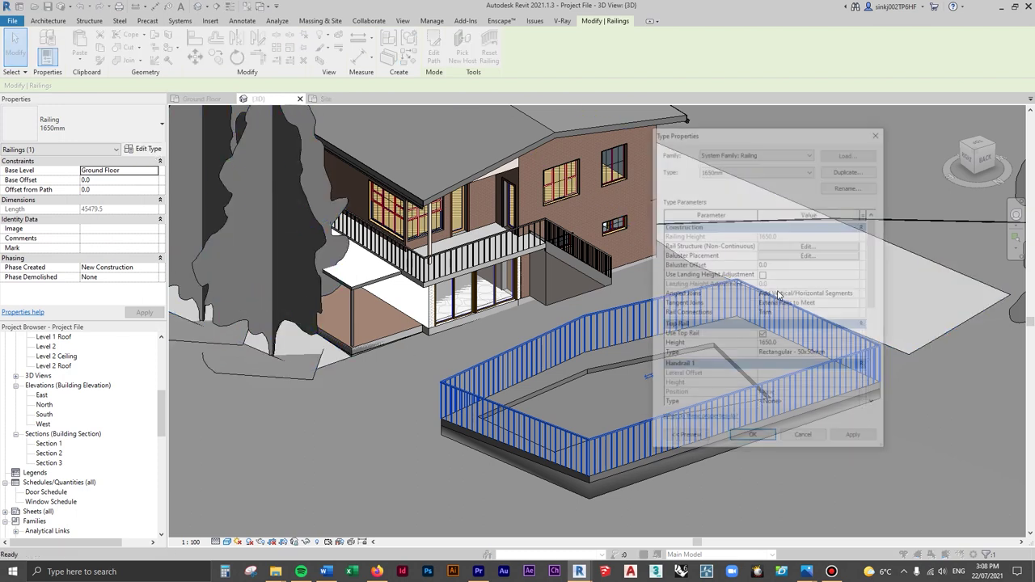
{"action": "left_click", "coordinate": [808, 255]}
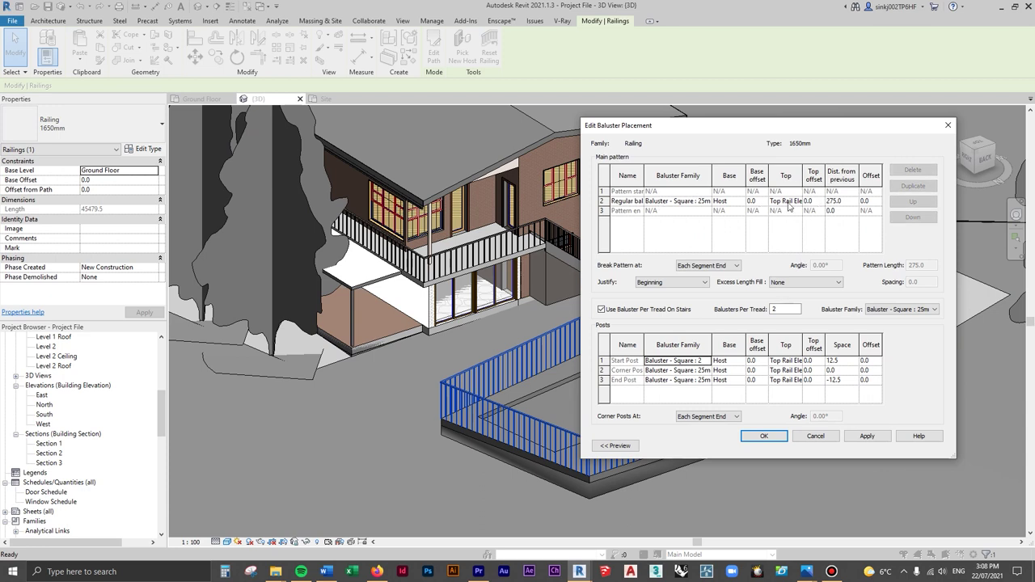
{"action": "left_click", "coordinate": [819, 202]}
{"action": "left_click", "coordinate": [768, 436]}
{"action": "left_click", "coordinate": [855, 441]}
{"action": "left_click", "coordinate": [744, 441]}
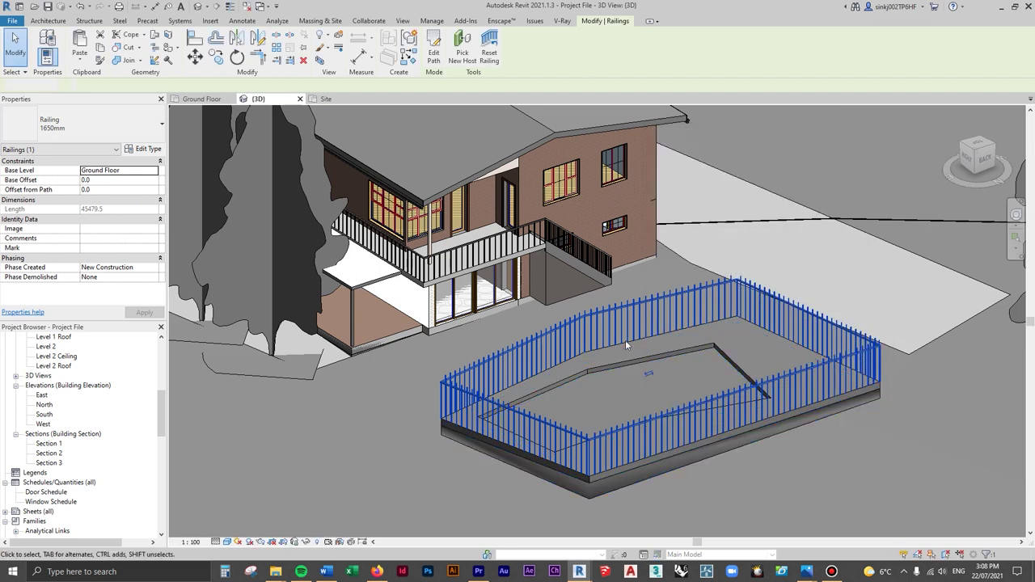
- Inspect the pool fence's balusters up close and compare the fence in the Enscape render with the reference photo
{"action": "middle_click_drag", "start_coordinate": [804, 377], "coordinate": [745, 356], "text": "shift"}
{"action": "scroll", "coordinate": [646, 376], "scroll_direction": "up", "scroll_amount": 2}
{"action": "scroll", "coordinate": [610, 404], "scroll_direction": "up", "scroll_amount": 1}
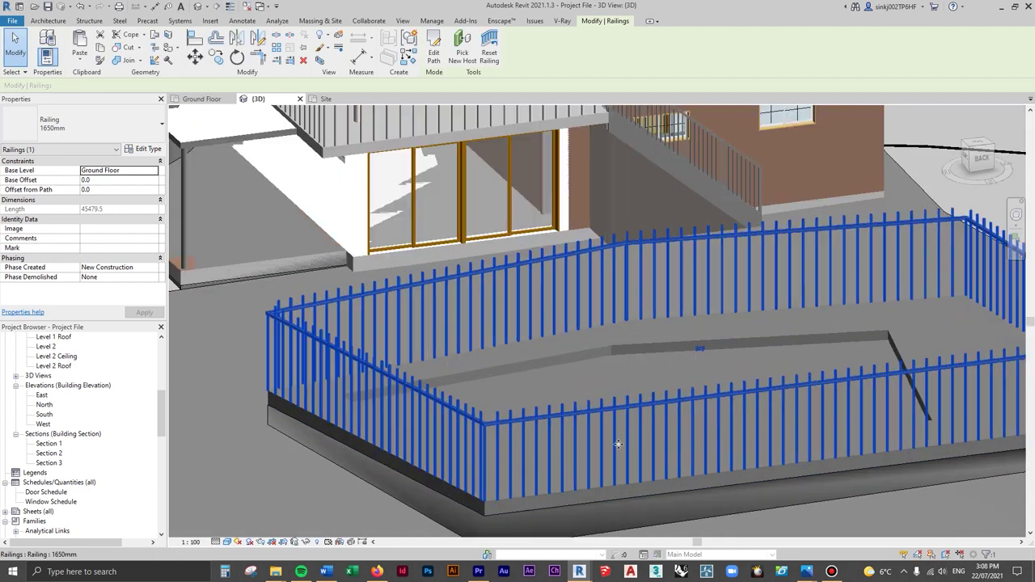
{"action": "left_click", "coordinate": [686, 335]}
{"action": "scroll", "coordinate": [726, 349], "scroll_direction": "down", "scroll_amount": 2}
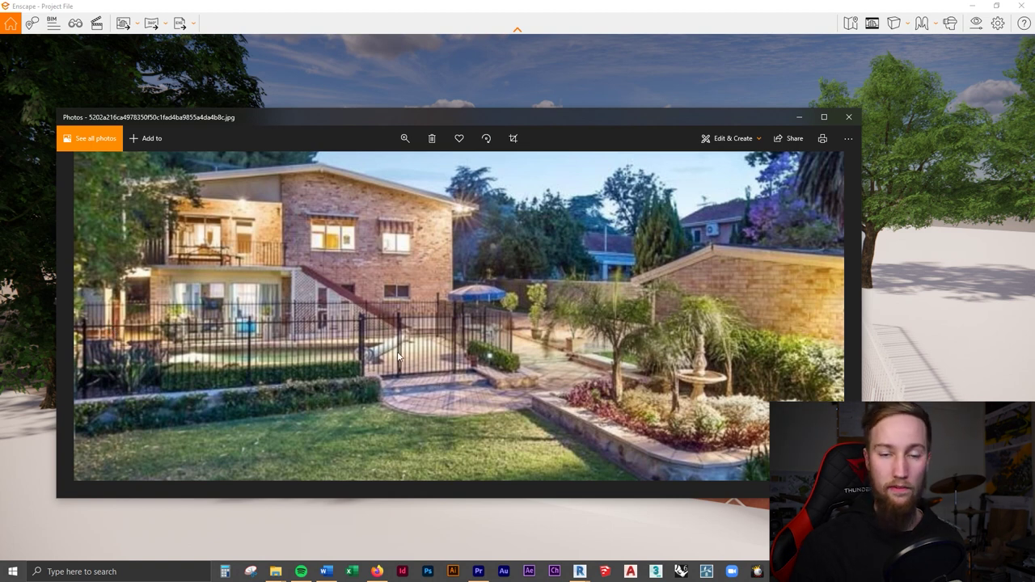
{"action": "key", "text": "alt+Tab"}
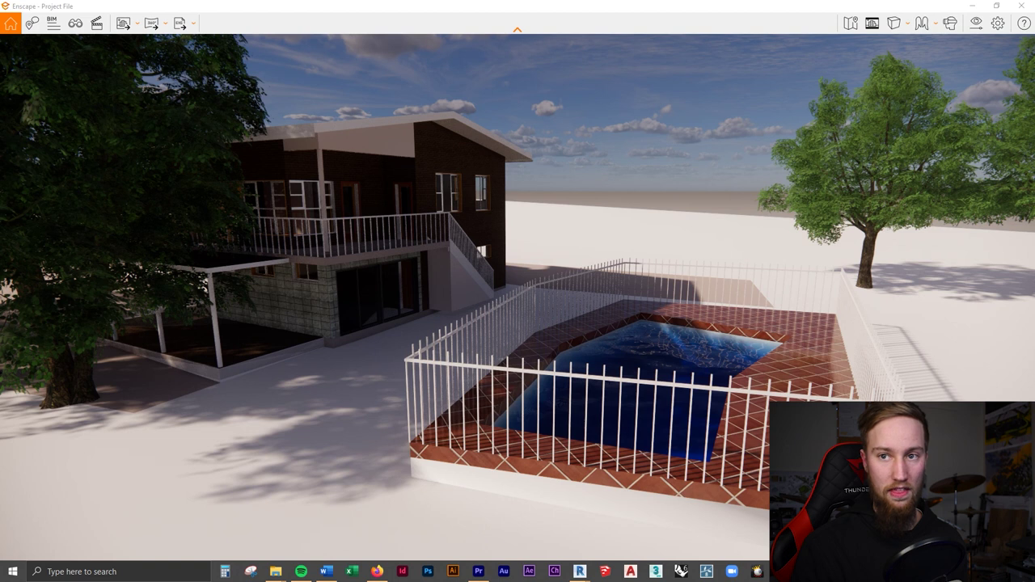
- Compare the Enscape render with the reference photo, and examine the ground beside the house in Revit's 3D and Site views
{"action": "key", "text": "alt+Tab"}
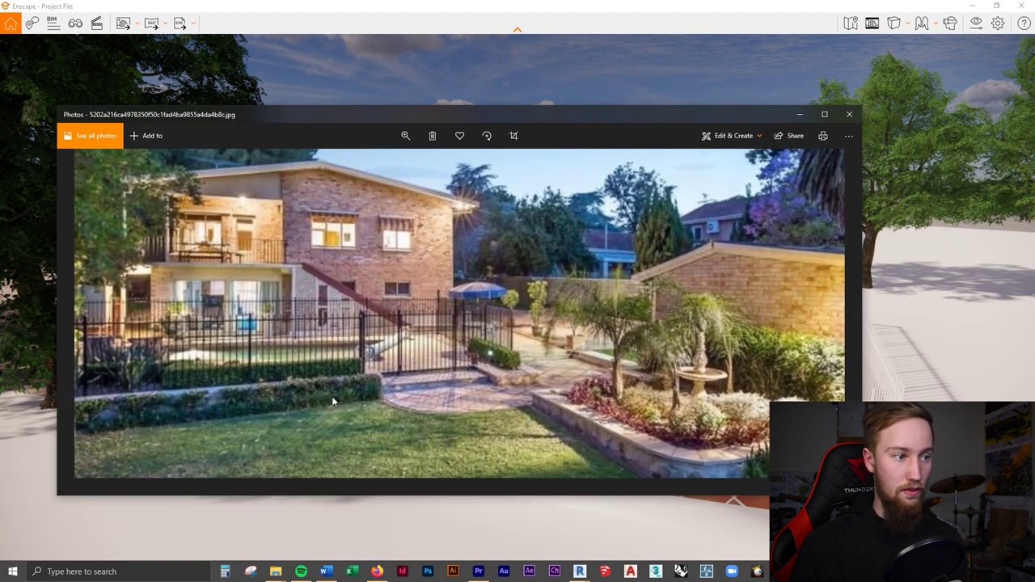
{"action": "key", "text": "alt+Tab"}
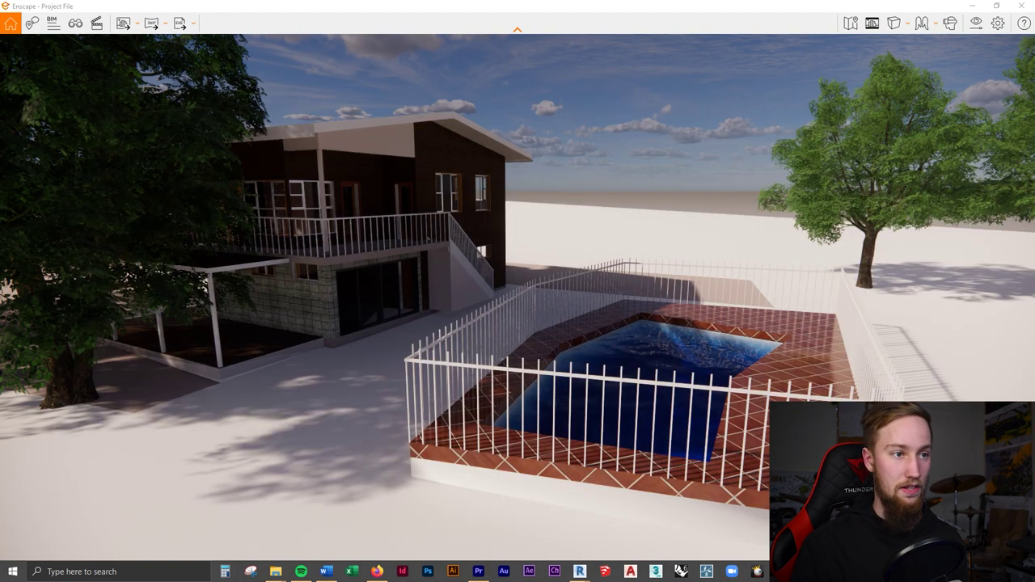
{"action": "key", "text": "alt+Tab"}
{"action": "middle_click_drag", "start_coordinate": [735, 413], "coordinate": [750, 453], "text": "shift"}
{"action": "middle_click_drag", "start_coordinate": [740, 257], "coordinate": [839, 237], "text": "shift"}
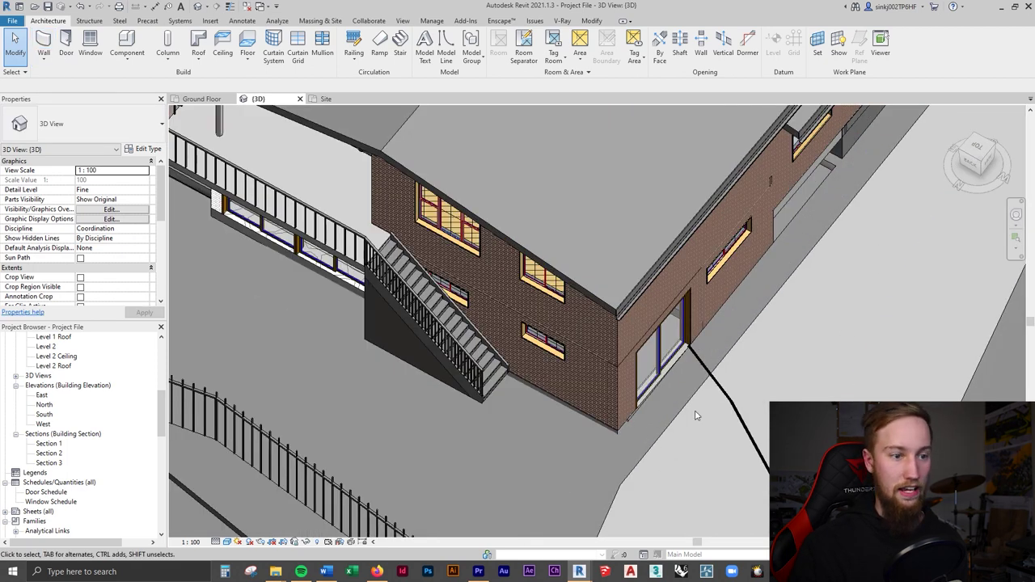
{"action": "left_click", "coordinate": [326, 99]}
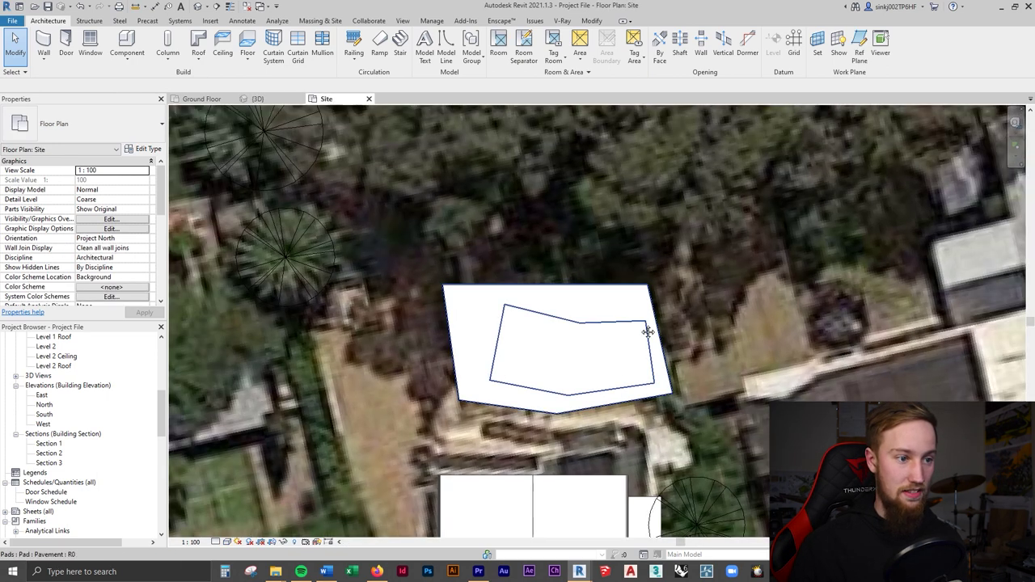
{"action": "left_click", "coordinate": [258, 99]}
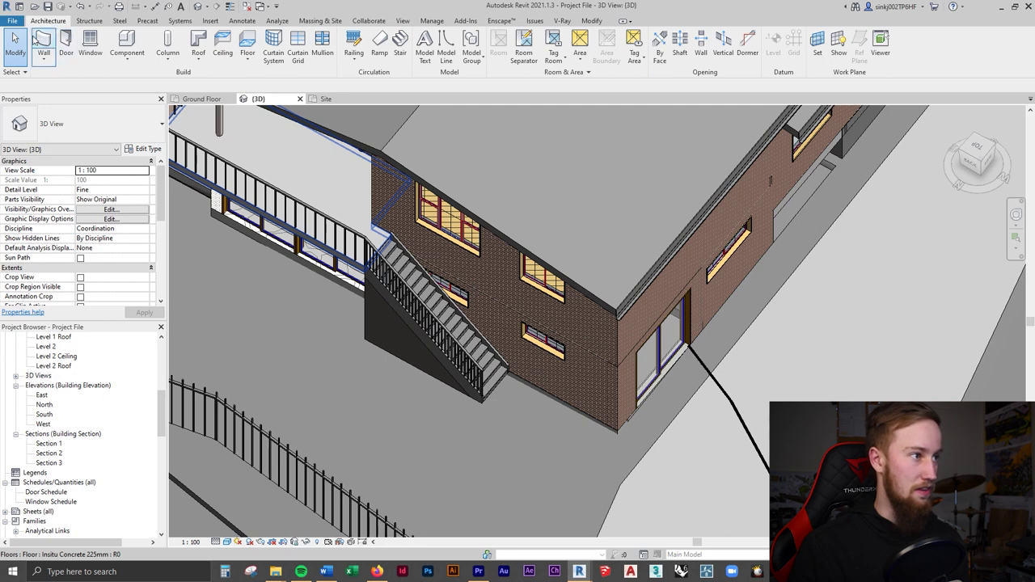
- Measure the strip between the house's rear corner and the driveway edge using an unplaced wall segment
{"action": "key", "text": "w"}
{"action": "key", "text": "a"}
{"action": "left_click", "coordinate": [649, 450]}
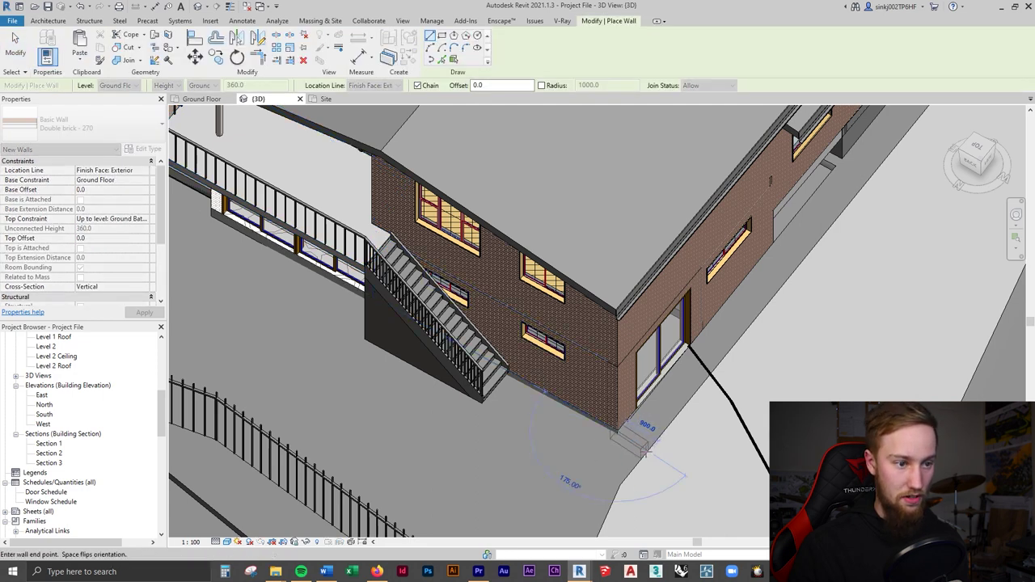
{"action": "key", "text": "Escape"}
{"action": "key", "text": "Escape"}
{"action": "scroll", "coordinate": [652, 455], "scroll_direction": "up", "scroll_amount": 4}
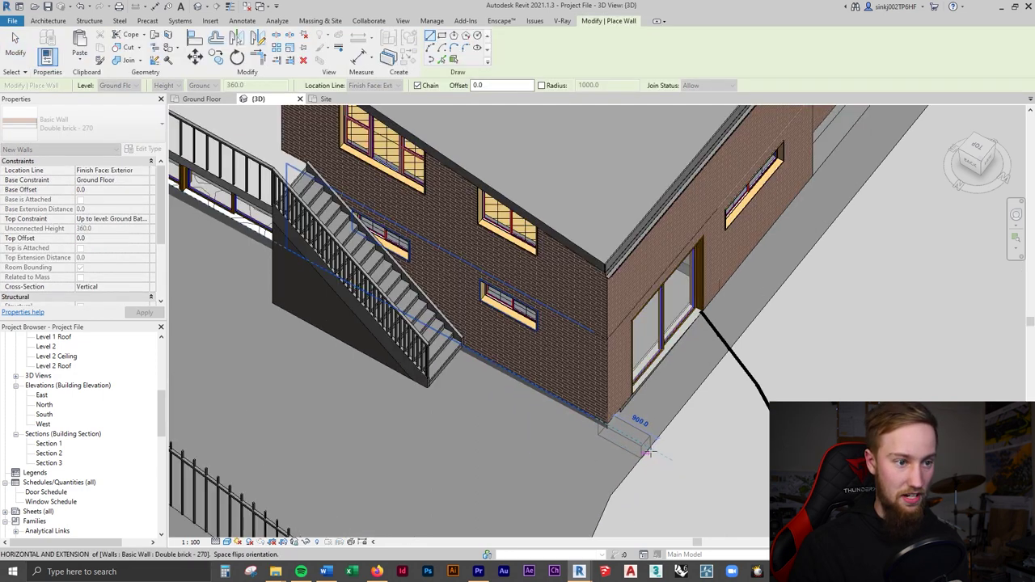
{"action": "key", "text": "Escape"}
- Examine the reference photos of the backyard, focusing on the paving and driveway around the pool fence
{"action": "key", "text": "alt+Tab"}
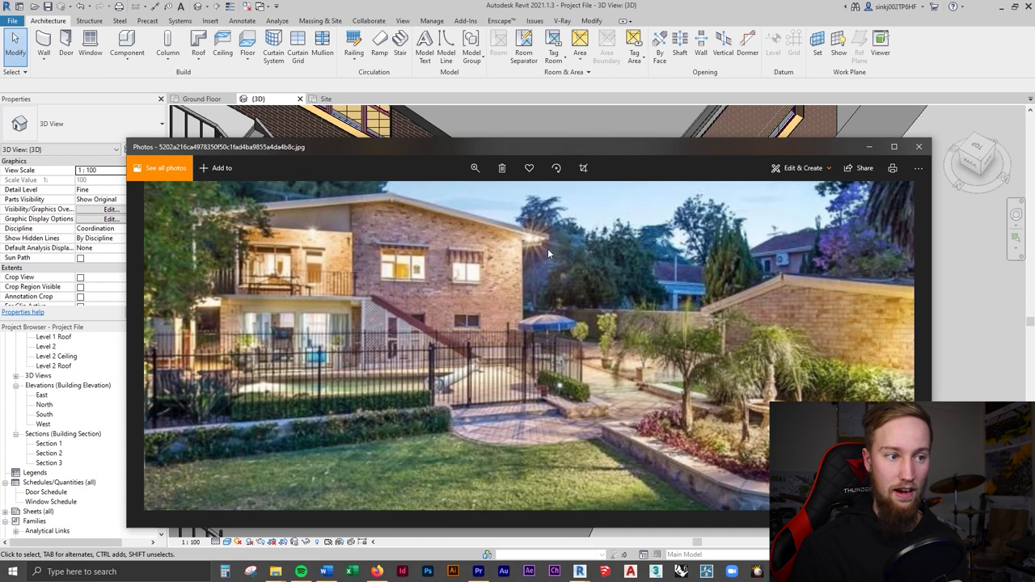
{"action": "scroll", "coordinate": [551, 302], "scroll_direction": "down", "scroll_amount": 3}
{"action": "key", "text": "Right"}
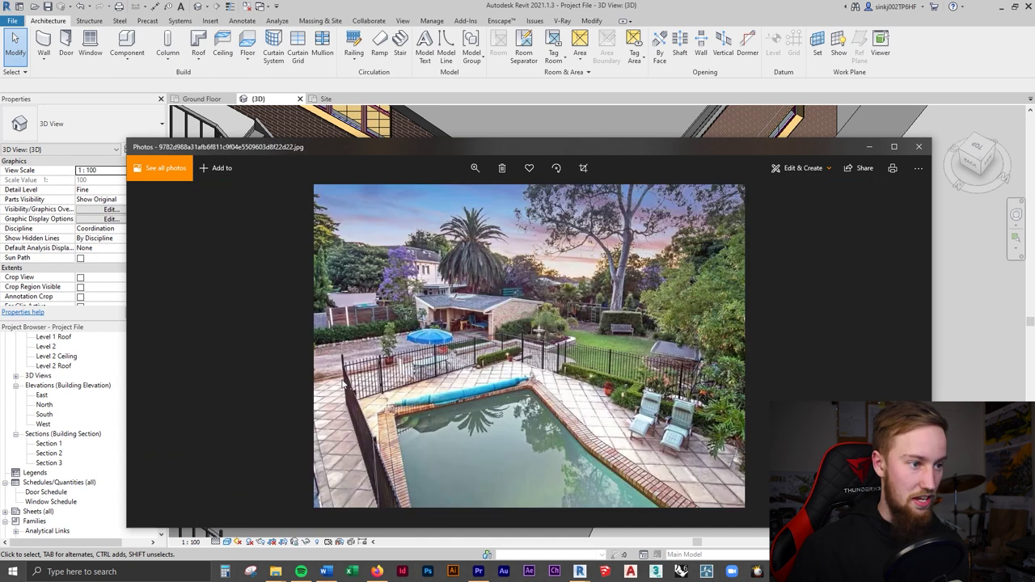
{"action": "scroll", "coordinate": [344, 382], "scroll_direction": "up", "scroll_amount": 3}
{"action": "left_click_drag", "start_coordinate": [345, 377], "coordinate": [430, 371]}
{"action": "key", "text": "Right"}
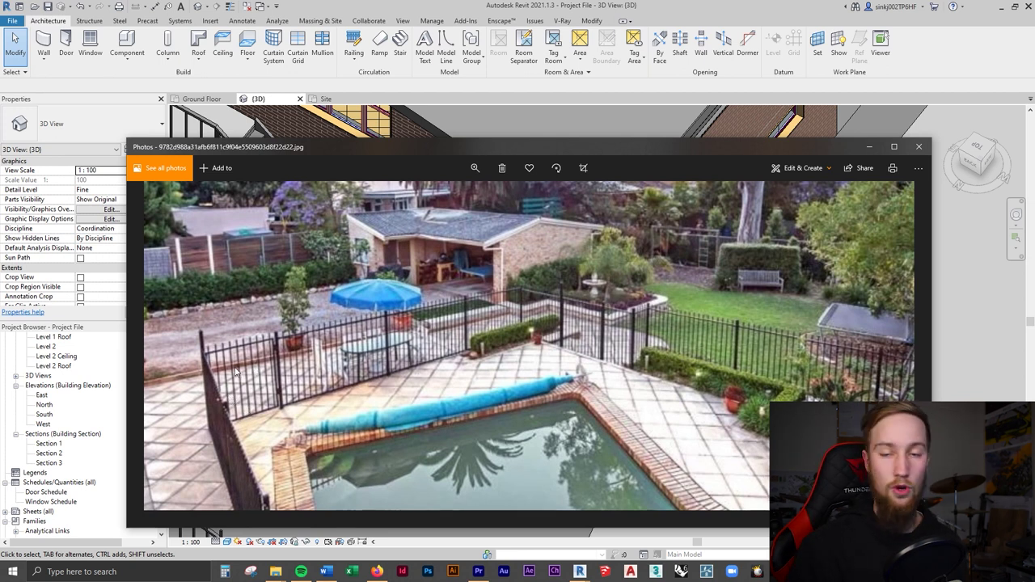
{"action": "key", "text": "Right"}
{"action": "key", "text": "Right"}
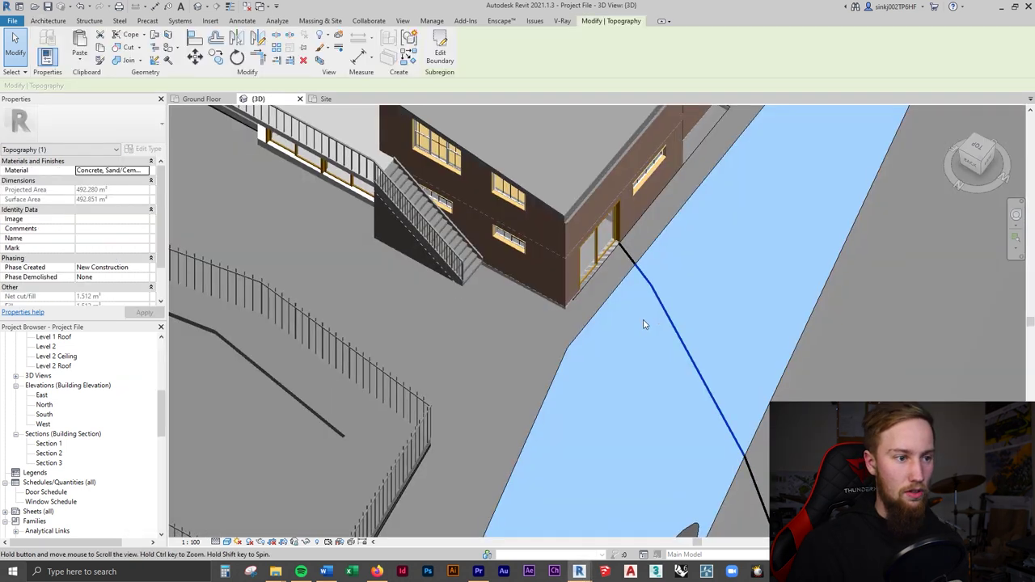
- Edit the driveway subregion's boundary and move the line beside the house outward by changing its distance dimension
{"action": "middle_click_drag", "start_coordinate": [645, 321], "coordinate": [620, 486]}
{"action": "scroll", "coordinate": [620, 486], "scroll_direction": "down", "scroll_amount": 5}
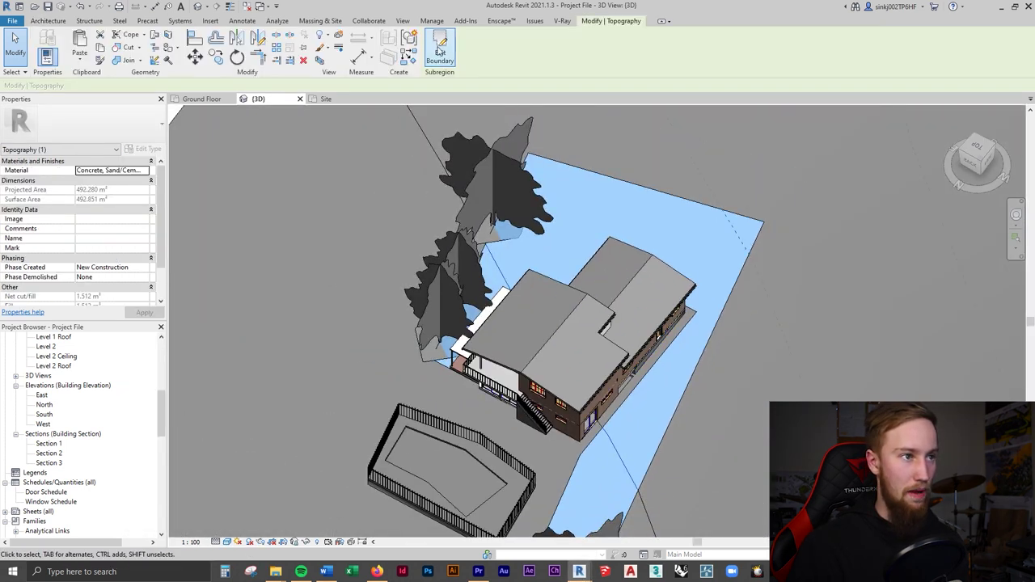
{"action": "left_click", "coordinate": [440, 49]}
{"action": "scroll", "coordinate": [585, 406], "scroll_direction": "up", "scroll_amount": 2}
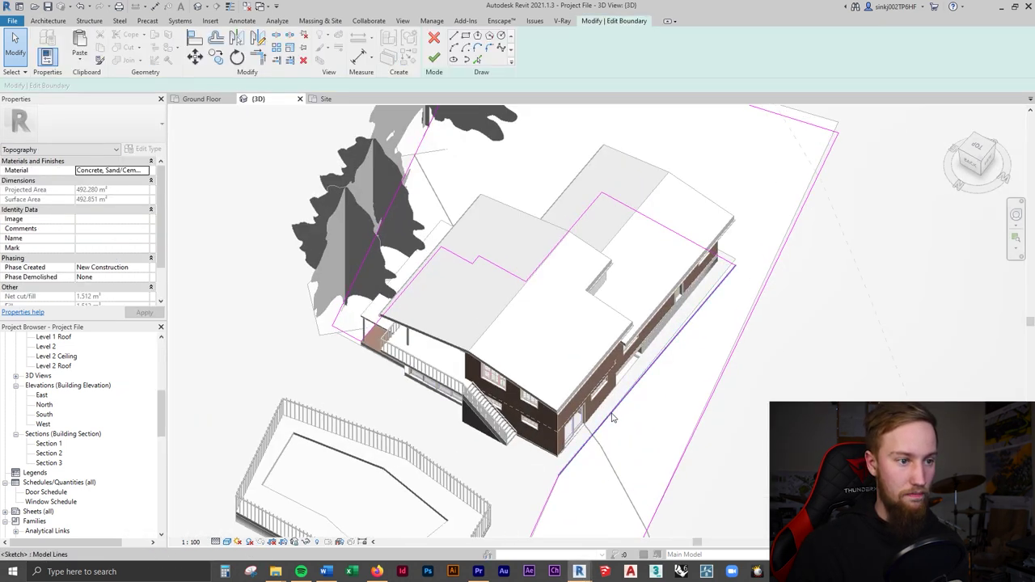
{"action": "left_click", "coordinate": [612, 417]}
{"action": "scroll", "coordinate": [599, 429], "scroll_direction": "up", "scroll_amount": 4}
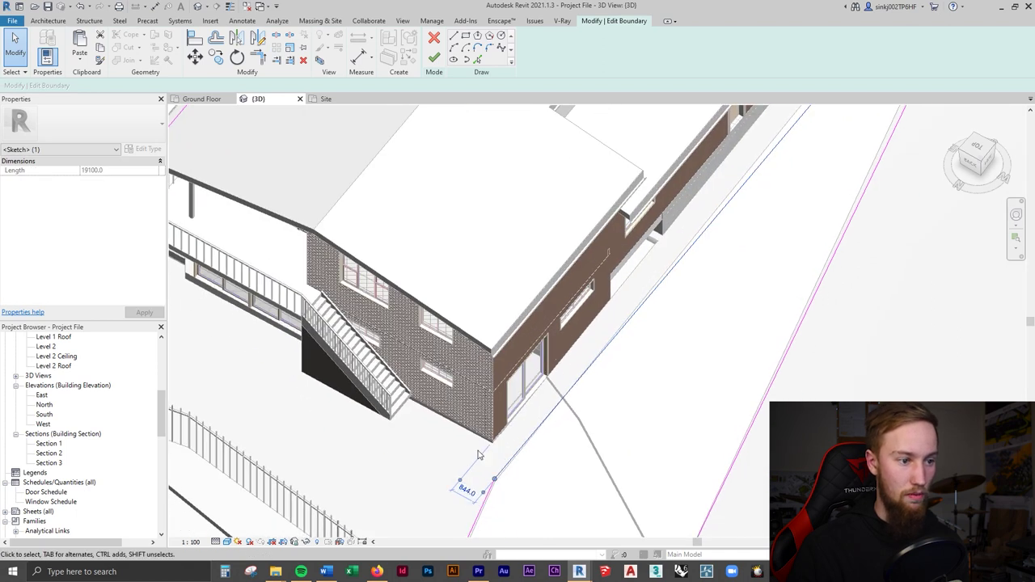
{"action": "left_click", "coordinate": [474, 491]}
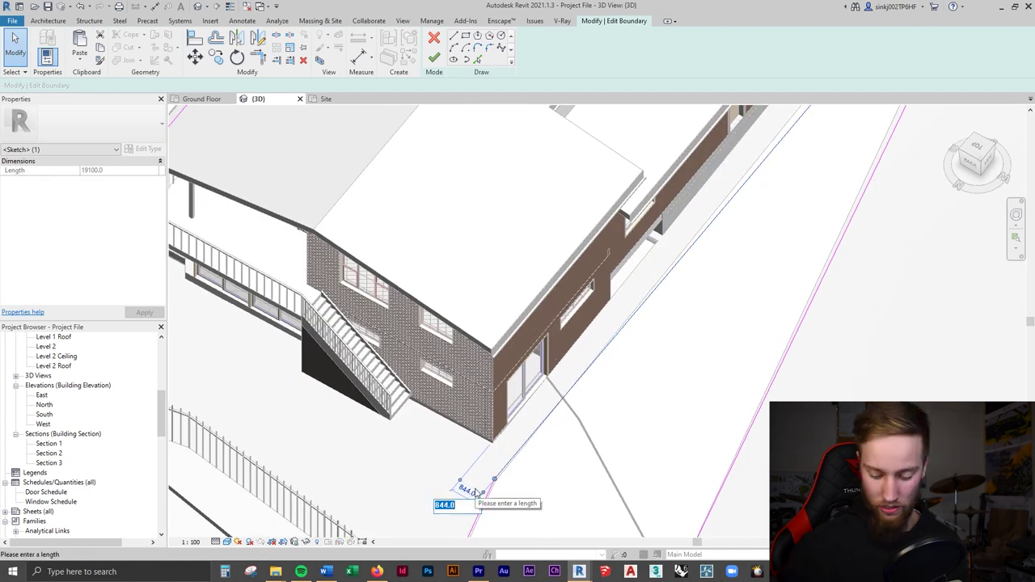
{"action": "key", "text": "Return"}
{"action": "left_click", "coordinate": [726, 416]}
- In the Site plan, move the driveway's long outer boundary line outward over the hedge shown on the aerial image
{"action": "scroll", "coordinate": [735, 389], "scroll_direction": "down", "scroll_amount": 3}
{"action": "middle_click_drag", "start_coordinate": [776, 299], "coordinate": [878, 208]}
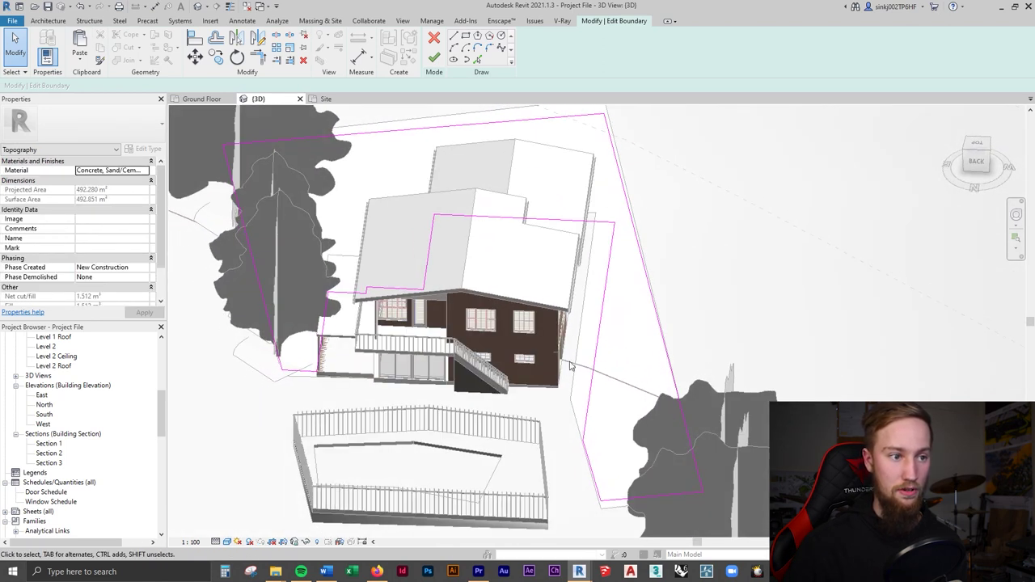
{"action": "mouse_move", "coordinate": [615, 291]}
{"action": "middle_mouse_down", "text": "shift"}
{"action": "mouse_move", "coordinate": [633, 259]}
{"action": "mouse_move", "coordinate": [585, 286]}
{"action": "mouse_move", "coordinate": [731, 339]}
{"action": "mouse_move", "coordinate": [709, 275]}
{"action": "middle_mouse_up", "text": "shift"}
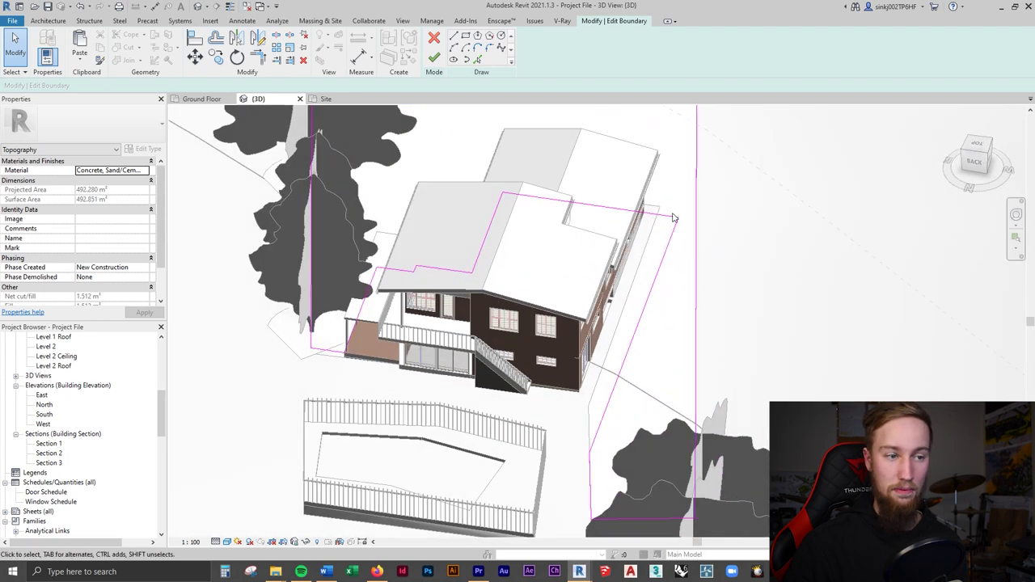
{"action": "middle_click_drag", "start_coordinate": [655, 251], "coordinate": [634, 328], "text": "shift"}
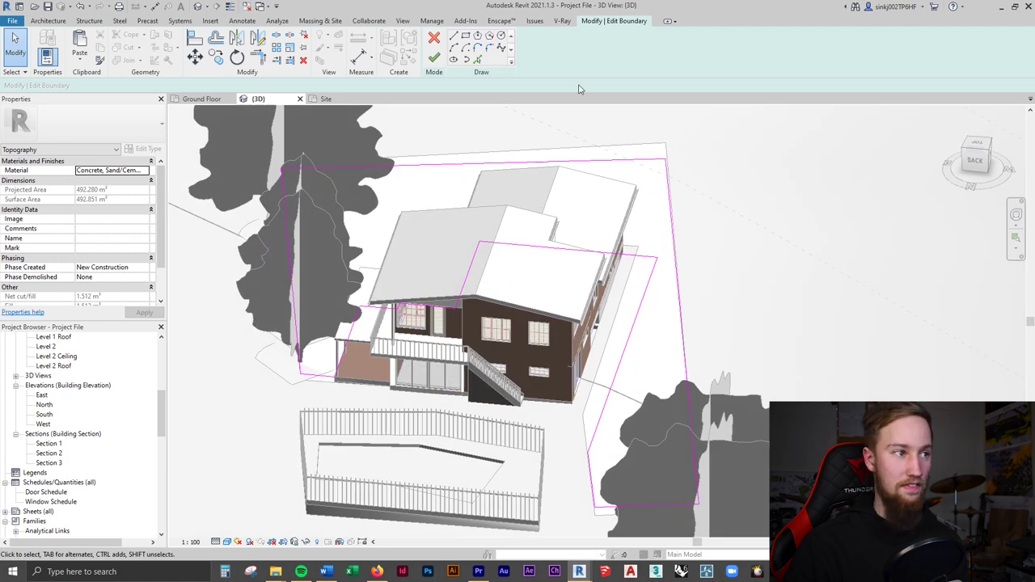
{"action": "left_click", "coordinate": [346, 103]}
{"action": "scroll", "coordinate": [513, 375], "scroll_direction": "down", "scroll_amount": 2}
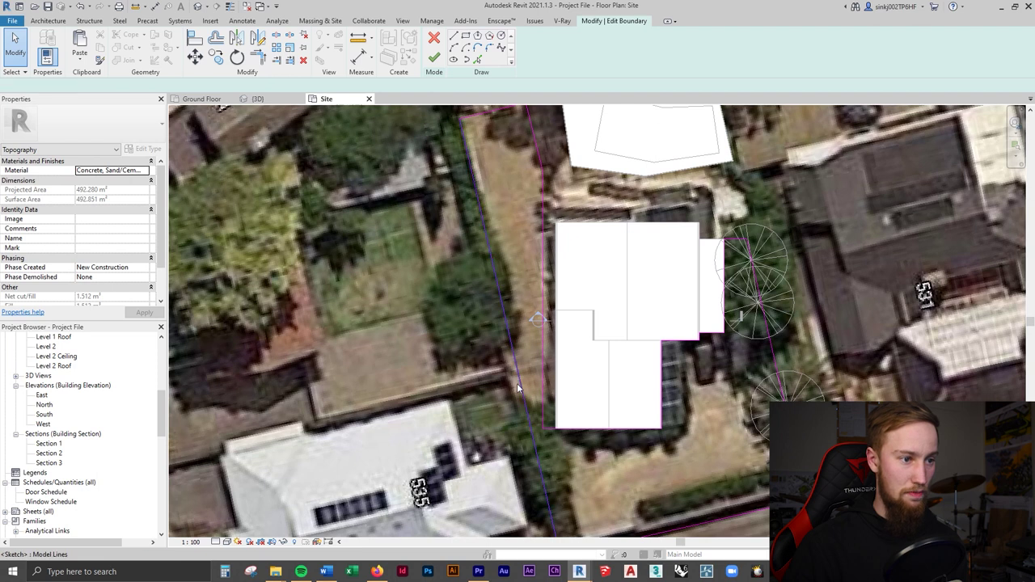
{"action": "left_click", "coordinate": [445, 175]}
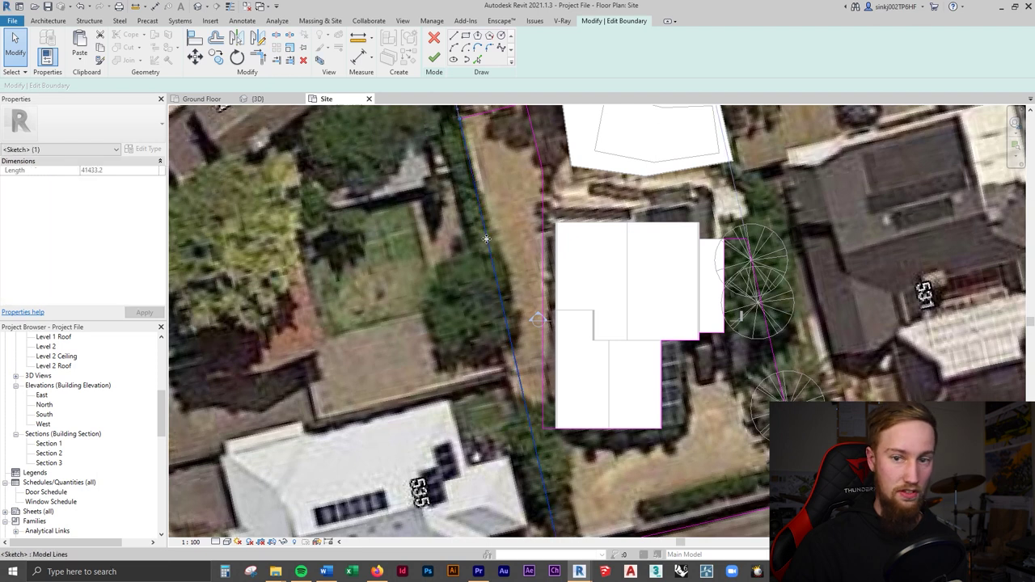
{"action": "left_click_drag", "start_coordinate": [486, 239], "coordinate": [465, 248]}
{"action": "mouse_move", "coordinate": [673, 372]}
{"action": "middle_mouse_down"}
{"action": "mouse_move", "coordinate": [641, 182]}
{"action": "mouse_move", "coordinate": [667, 378]}
{"action": "middle_mouse_up"}
{"action": "left_click_drag", "start_coordinate": [1034, 104], "coordinate": [1034, 130]}
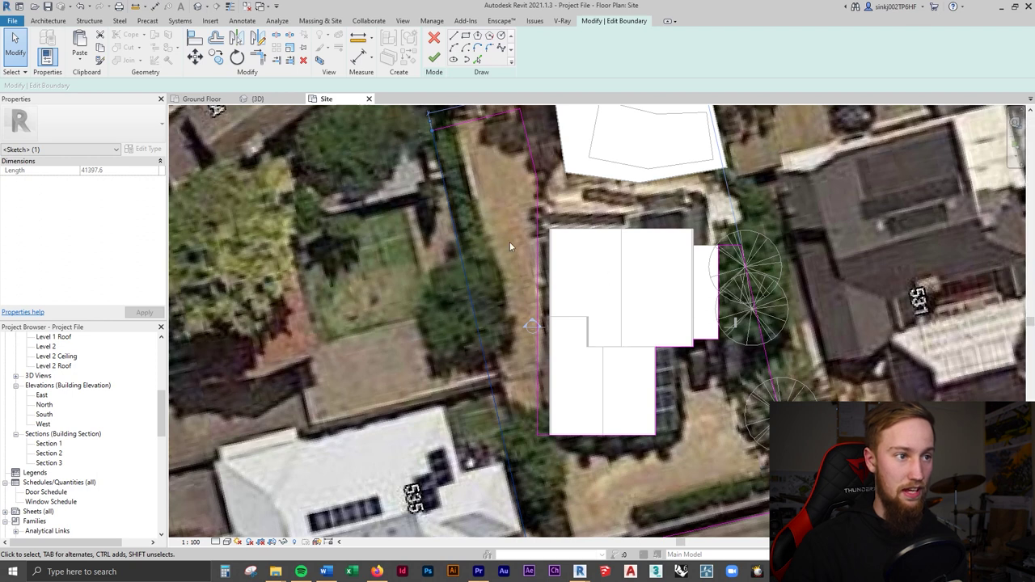
- Check the driveway's extent against the aerial image and the floor plan image in the Ground Floor view
{"action": "middle_click_drag", "start_coordinate": [510, 242], "coordinate": [539, 212]}
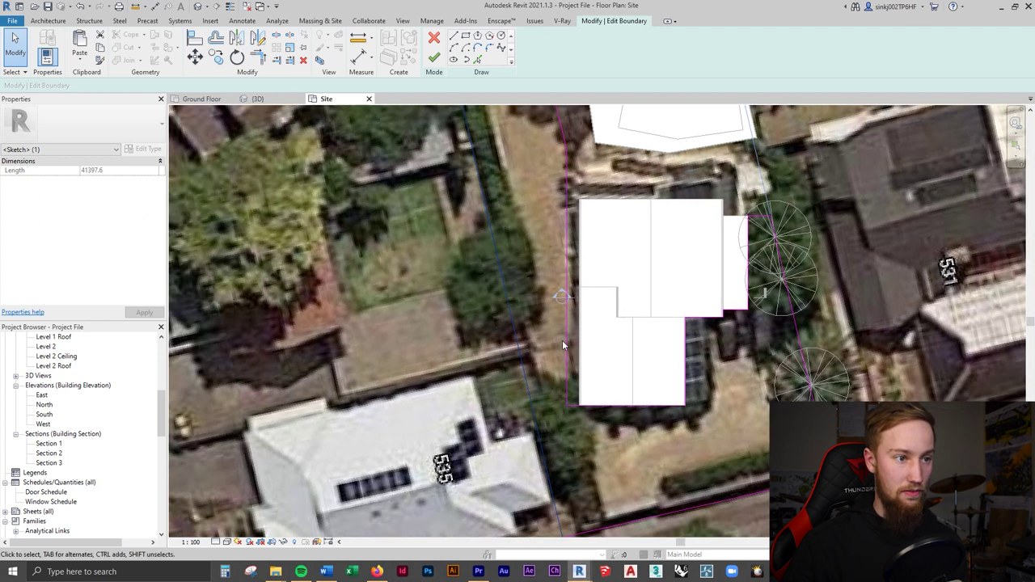
{"action": "middle_click_drag", "start_coordinate": [610, 296], "coordinate": [486, 332]}
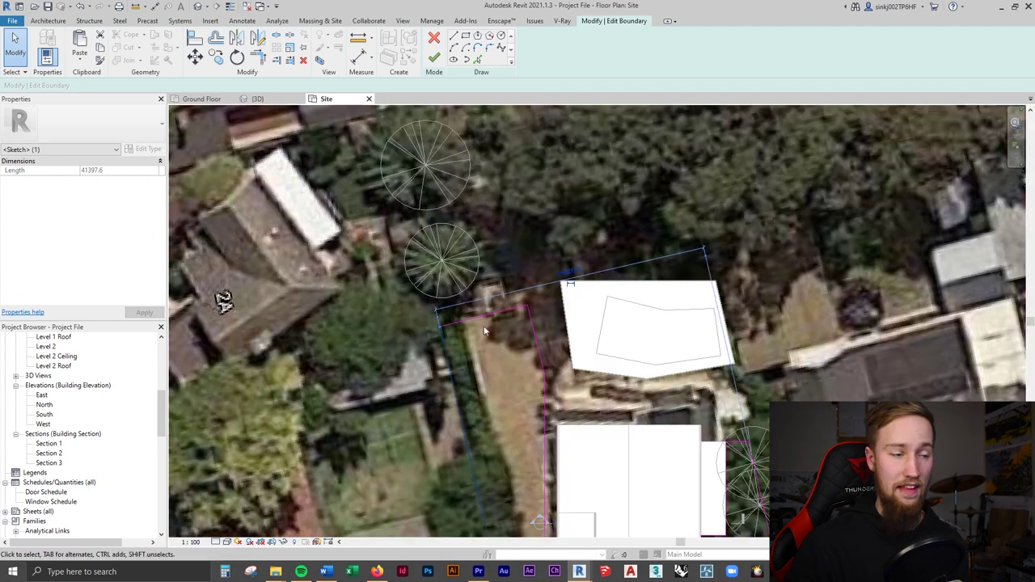
{"action": "left_click", "coordinate": [195, 101]}
{"action": "scroll", "coordinate": [411, 293], "scroll_direction": "up", "scroll_amount": 5}
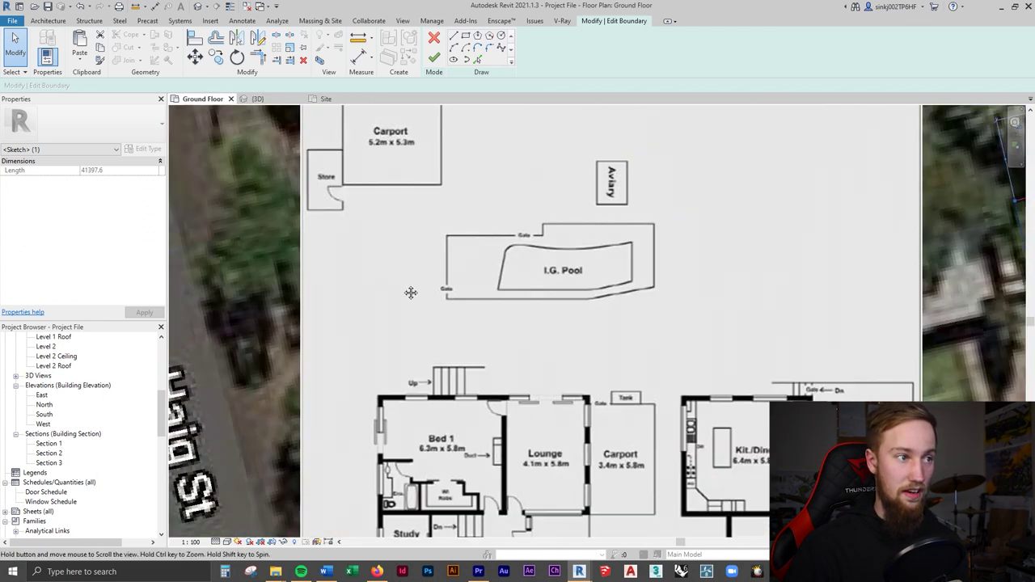
{"action": "middle_click_drag", "start_coordinate": [411, 293], "coordinate": [402, 273]}
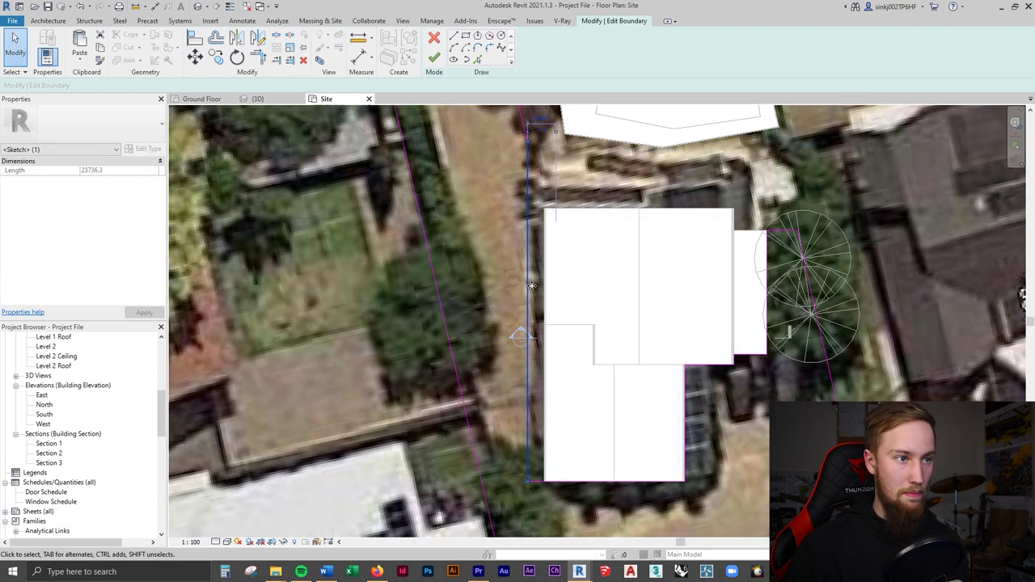
- Set the driveway's house-side boundary line to an offset of 1800 and finish the boundary edit
{"action": "middle_click_drag", "start_coordinate": [579, 263], "coordinate": [570, 345]}
{"action": "left_click", "coordinate": [534, 199]}
{"action": "type", "text": "1800"}
{"action": "key", "text": "Return"}
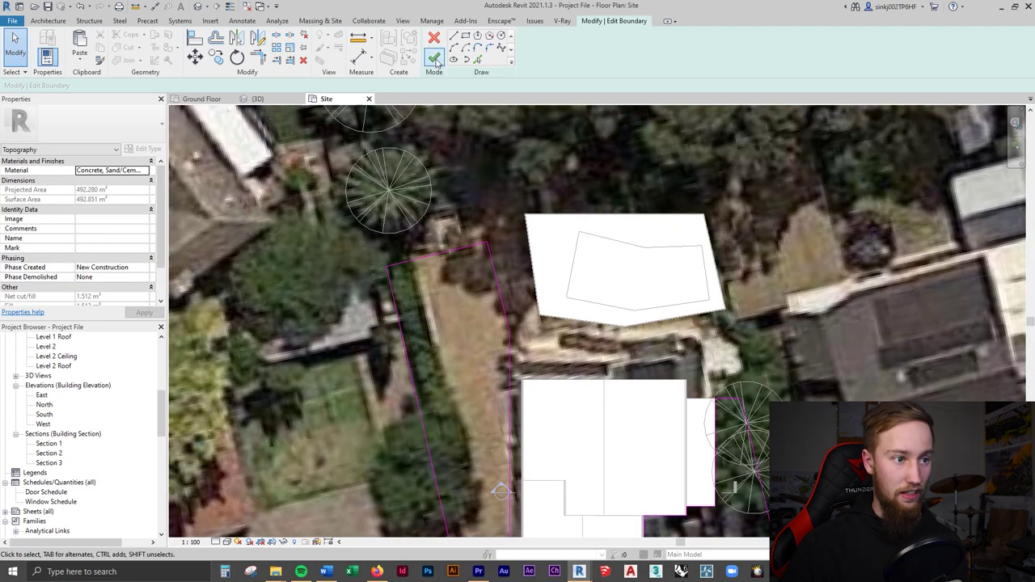
{"action": "left_click", "coordinate": [435, 59]}
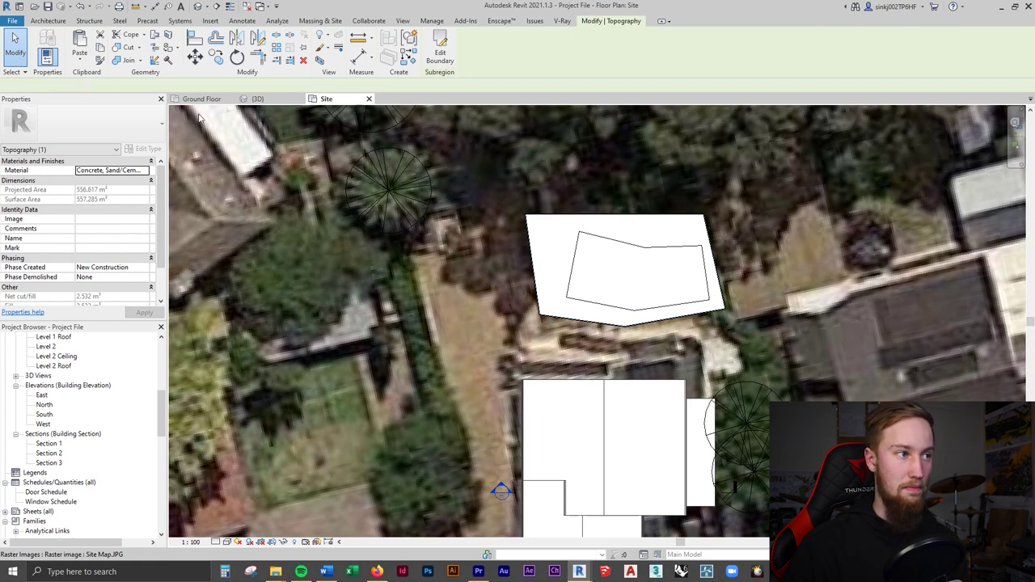
- Turn on the Topography category in the Site plan's Visibility/Graphic Overrides and apply it
{"action": "left_click", "coordinate": [170, 111]}
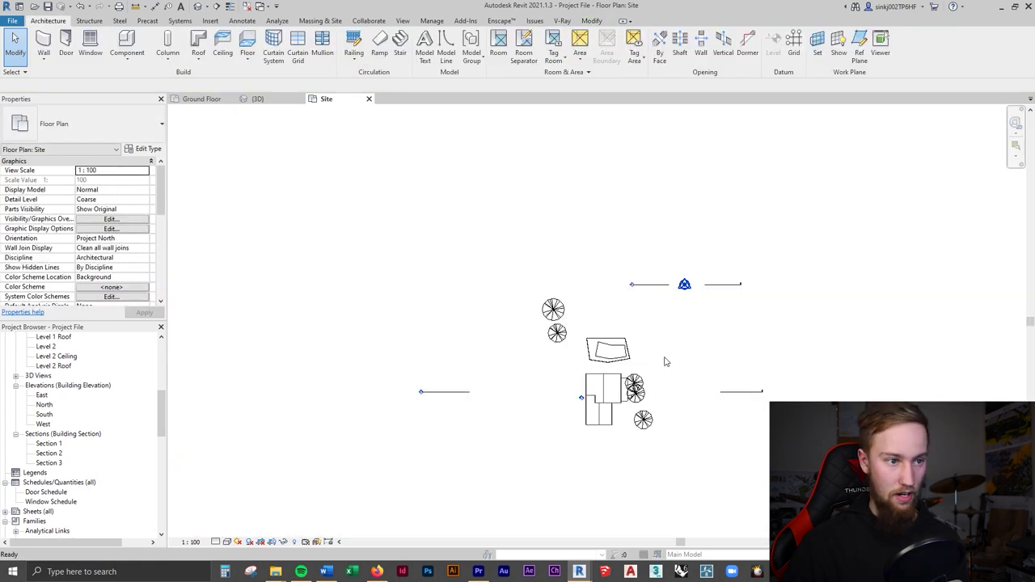
{"action": "key", "text": "v"}
{"action": "key", "text": "v"}
{"action": "left_click", "coordinate": [524, 403]}
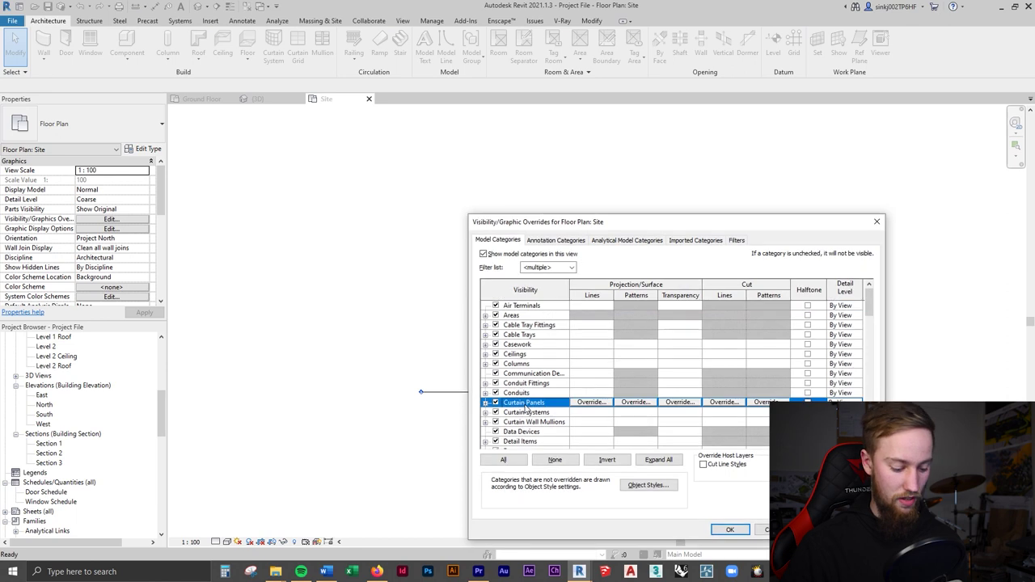
{"action": "key", "text": "t"}
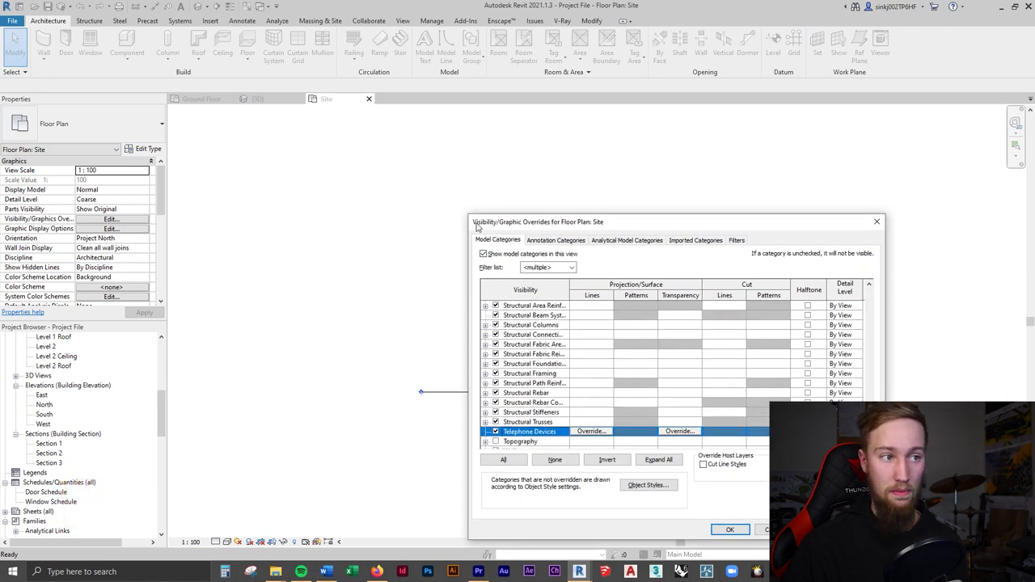
{"action": "scroll", "coordinate": [500, 382], "scroll_direction": "down", "scroll_amount": 3}
{"action": "left_click", "coordinate": [496, 412]}
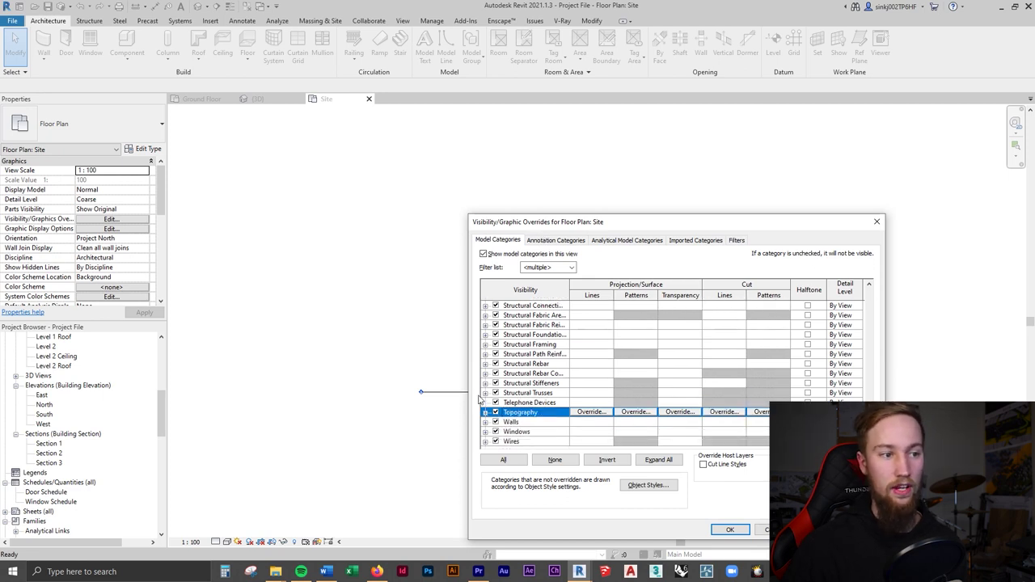
{"action": "left_click", "coordinate": [729, 529]}
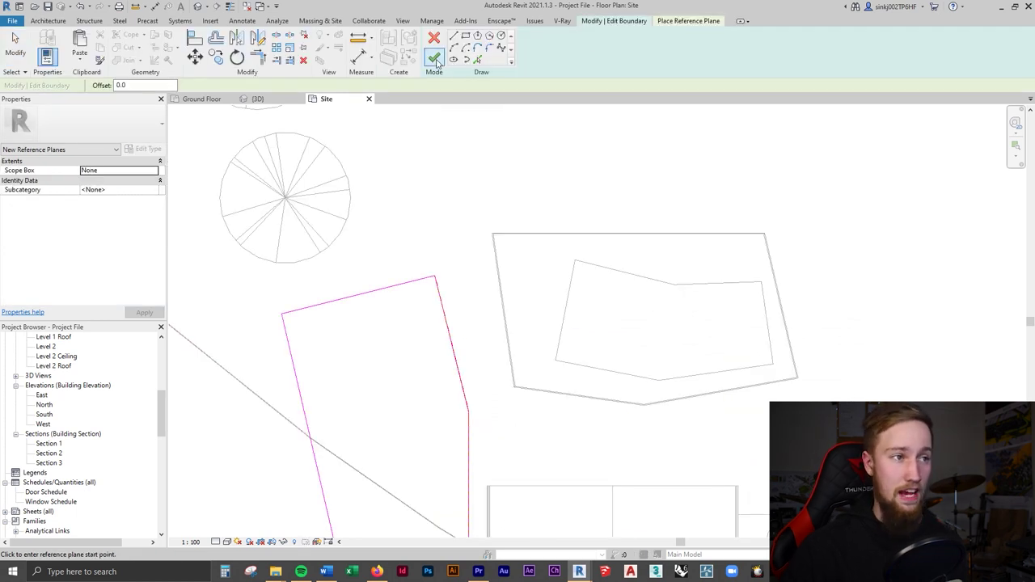
- Finish the driveway boundary sketch, inspect the outline beside the pool, and return to the 3D view
{"action": "left_click", "coordinate": [435, 58]}
{"action": "left_click", "coordinate": [526, 420]}
{"action": "scroll", "coordinate": [542, 307], "scroll_direction": "up", "scroll_amount": 2}
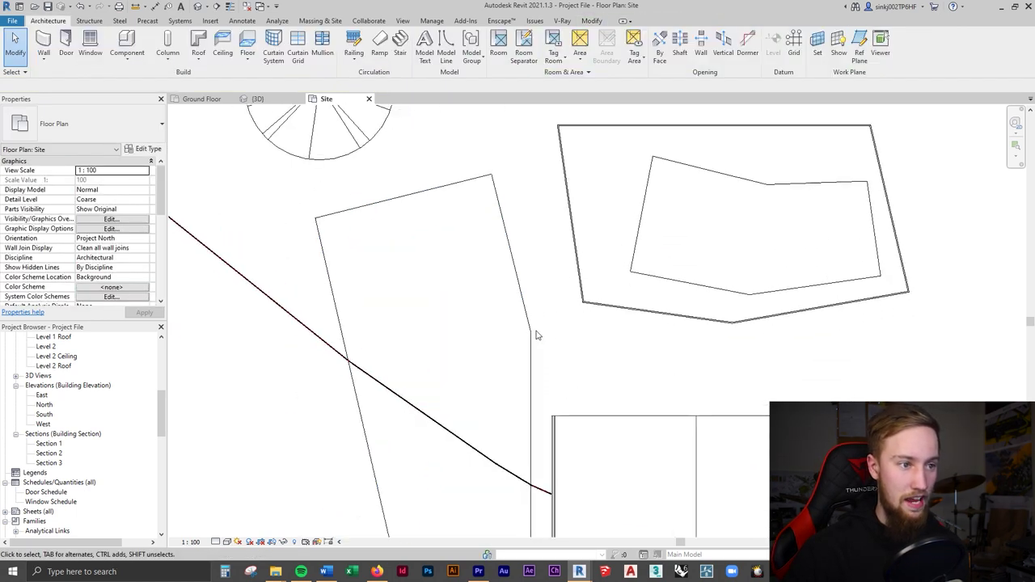
{"action": "scroll", "coordinate": [533, 333], "scroll_direction": "up", "scroll_amount": 4}
{"action": "scroll", "coordinate": [476, 323], "scroll_direction": "down", "scroll_amount": 2}
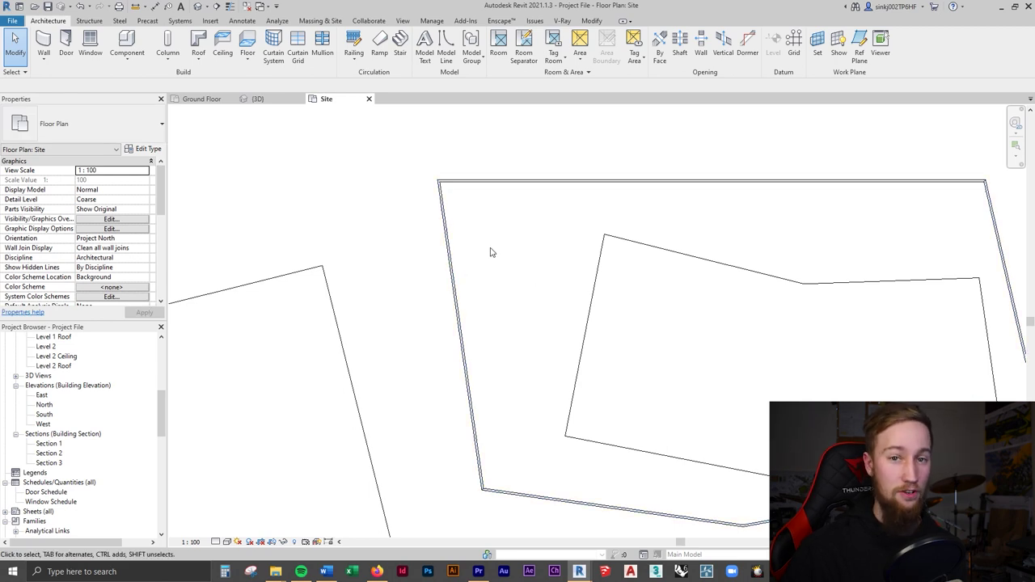
{"action": "left_click", "coordinate": [532, 187]}
{"action": "left_click", "coordinate": [258, 99]}
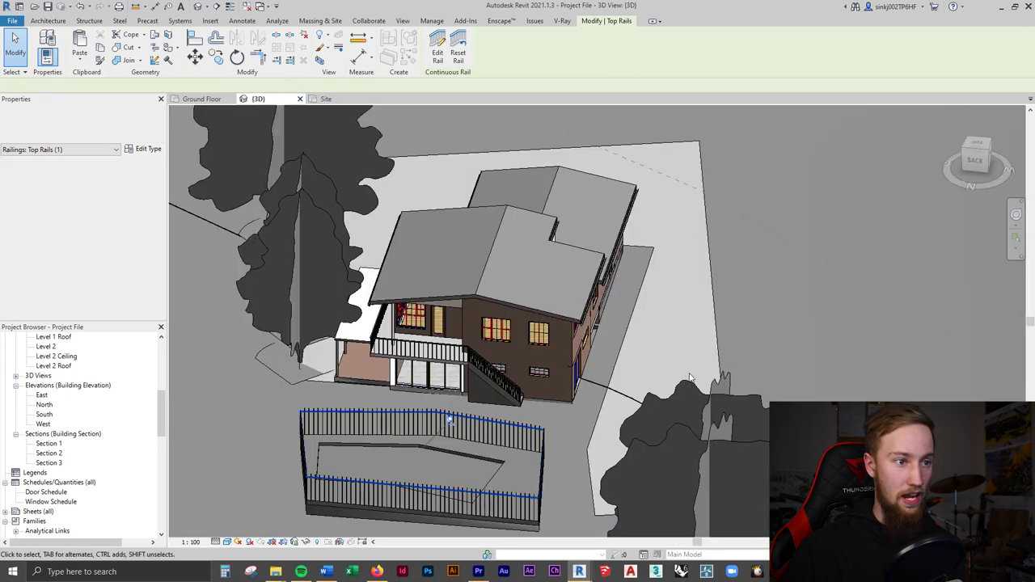
- Inspect the pool area from behind the house in the 3D view and select the pavement pad
{"action": "middle_click_drag", "start_coordinate": [615, 405], "coordinate": [656, 433], "text": "shift"}
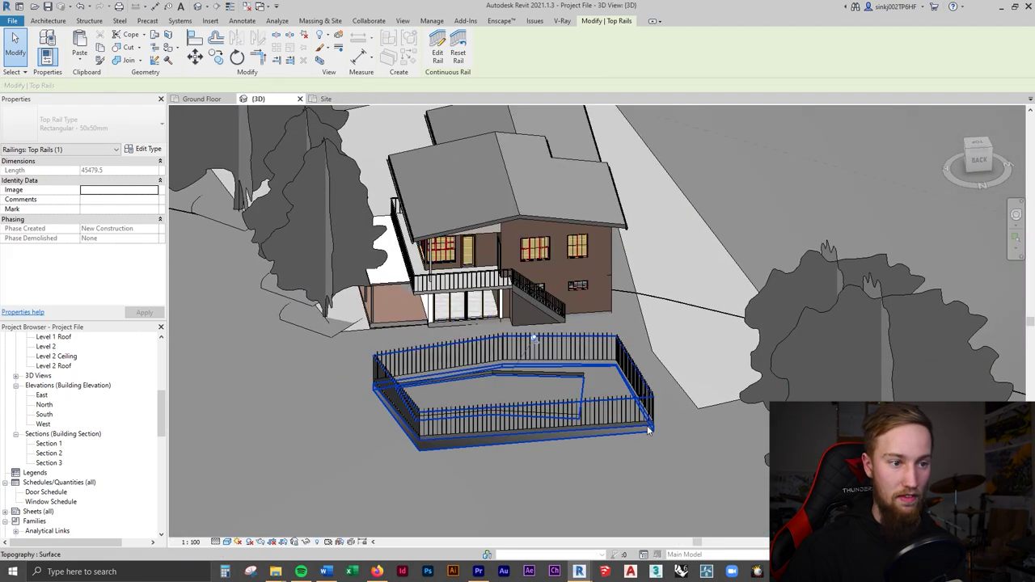
{"action": "left_click", "coordinate": [656, 434]}
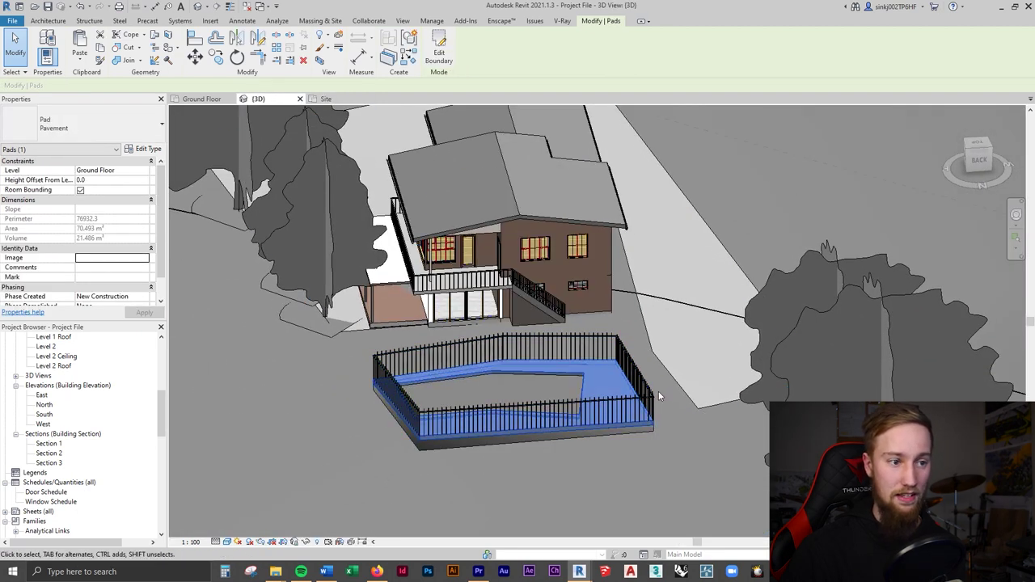
{"action": "left_click", "coordinate": [630, 437], "text": "ctrl"}
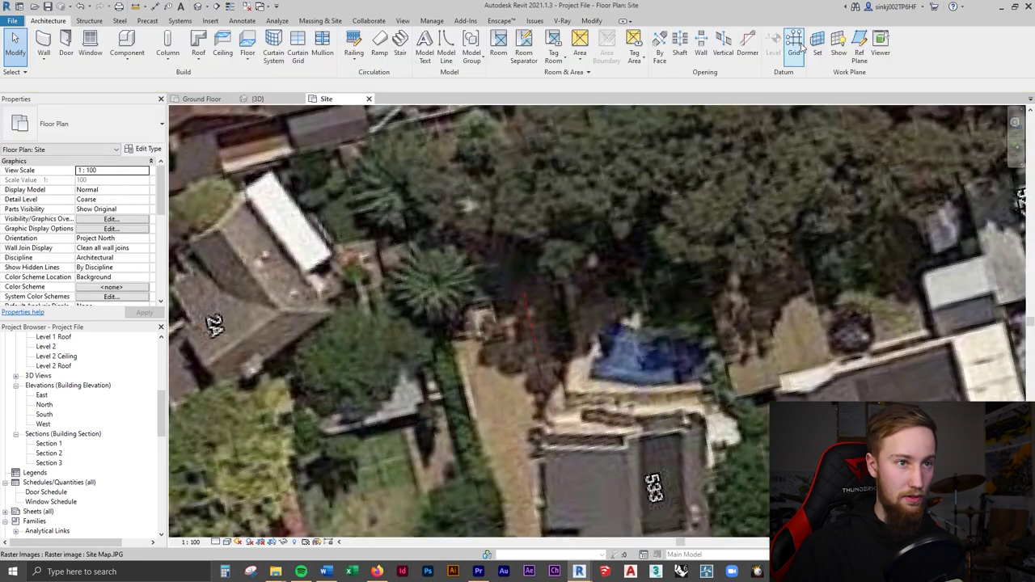
- Draw reference planes in the Site plan framing a roughly square area beyond the end of the driveway on the aerial image
{"action": "key", "text": "r"}
{"action": "key", "text": "p"}
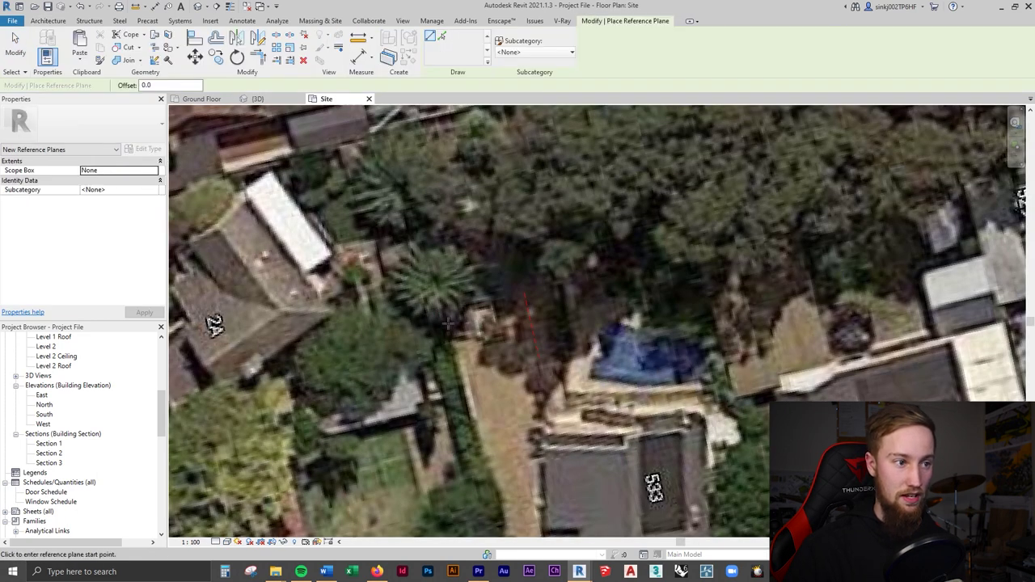
{"action": "left_click", "coordinate": [526, 301]}
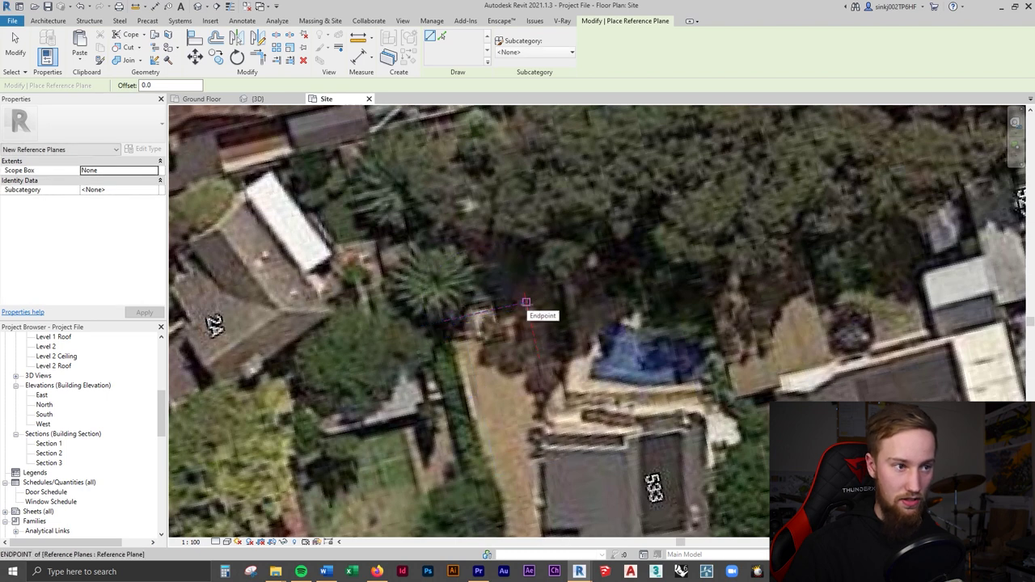
{"action": "left_click", "coordinate": [526, 302]}
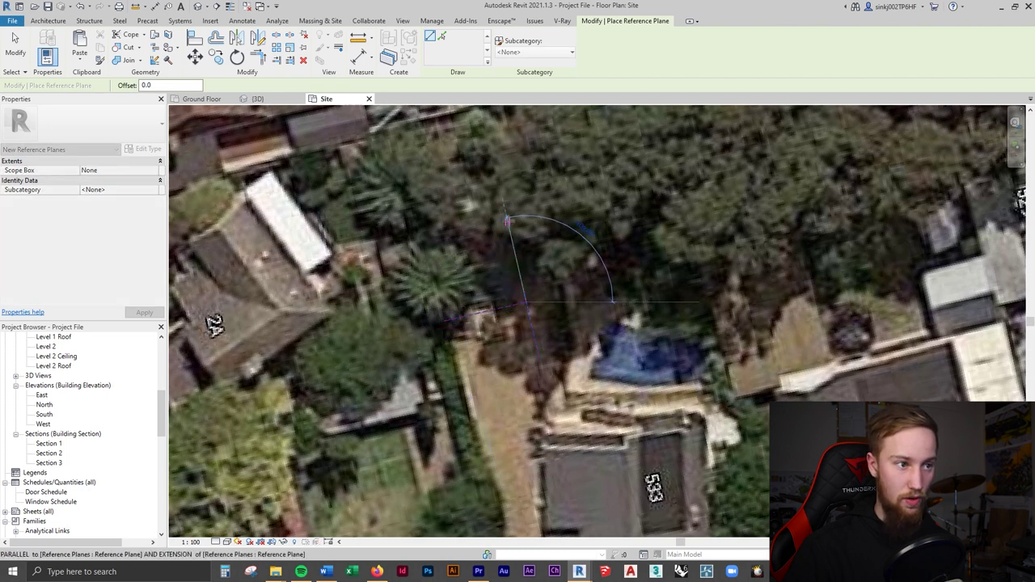
{"action": "left_click", "coordinate": [507, 220]}
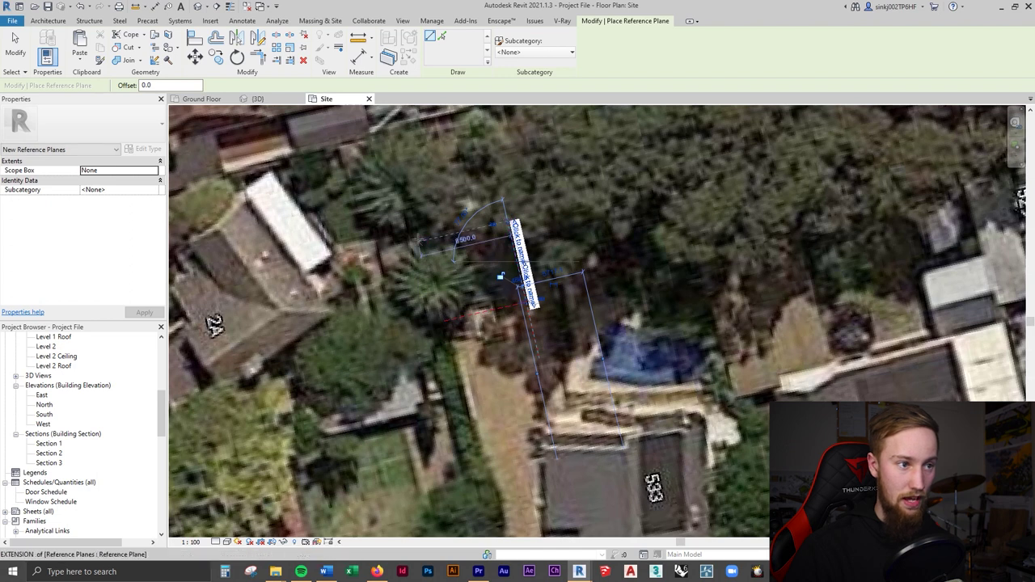
{"action": "left_click", "coordinate": [425, 240]}
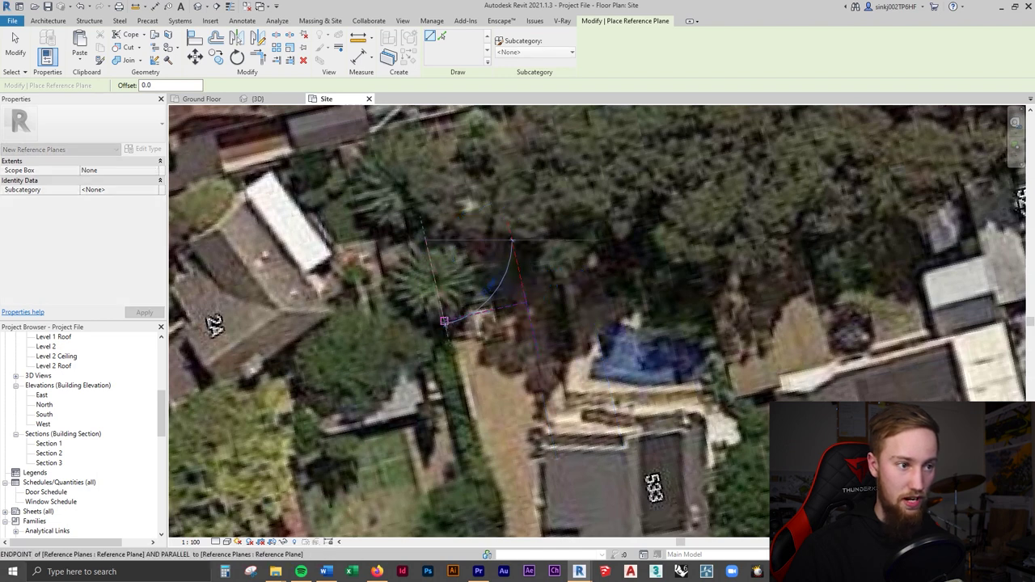
{"action": "left_click", "coordinate": [441, 330]}
{"action": "left_click", "coordinate": [425, 241]}
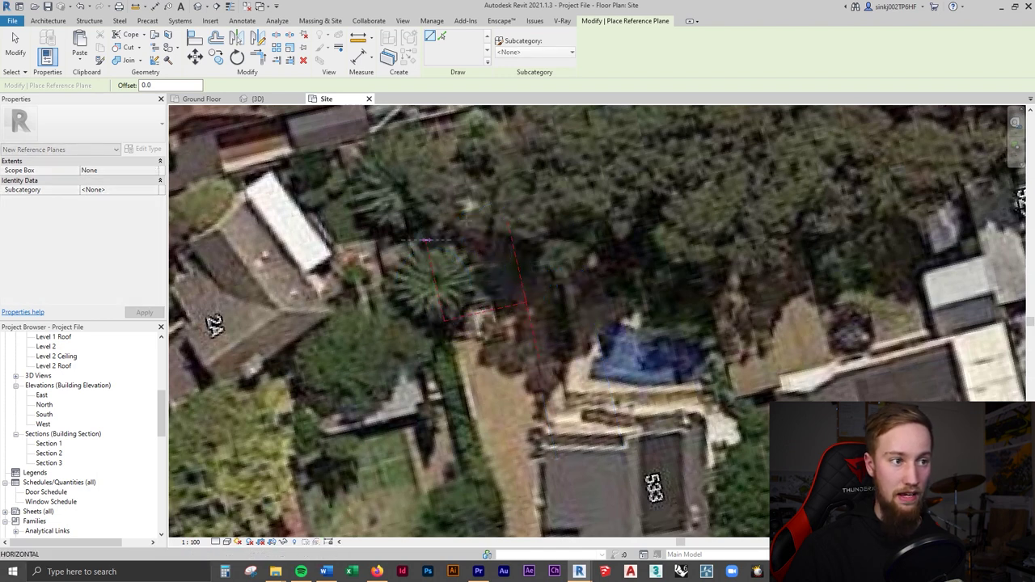
{"action": "left_click", "coordinate": [500, 223]}
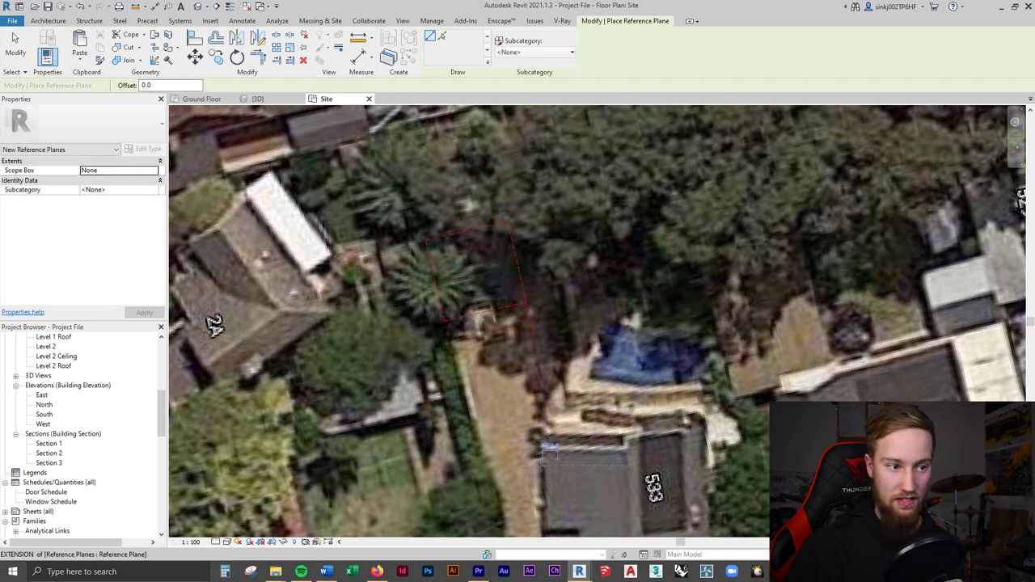
- Add reference planes along the house side of the driveway and horizontally towards the pool to mark the pavement's extent
{"action": "left_click", "coordinate": [540, 464]}
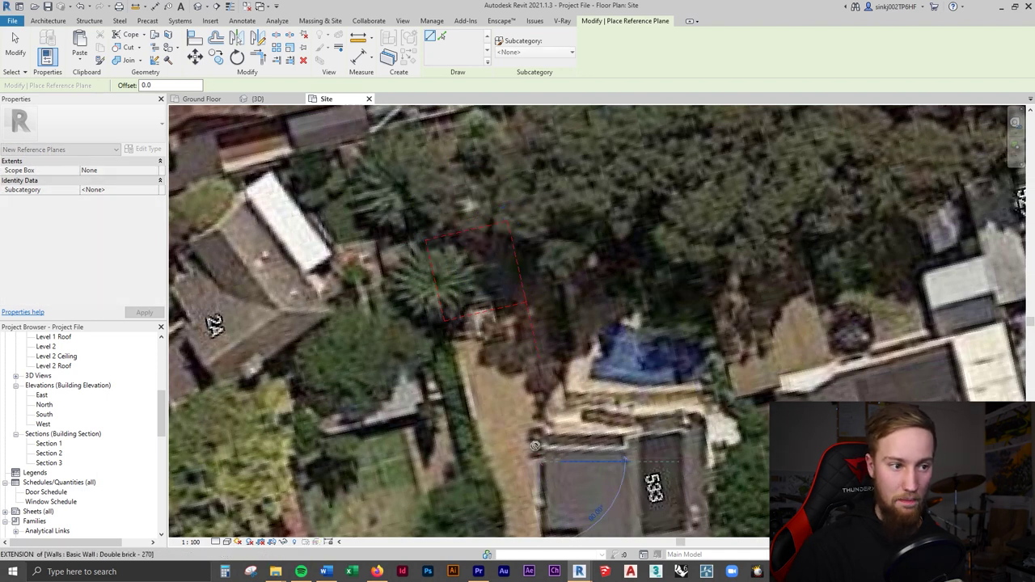
{"action": "left_click", "coordinate": [538, 354]}
{"action": "left_click", "coordinate": [547, 371]}
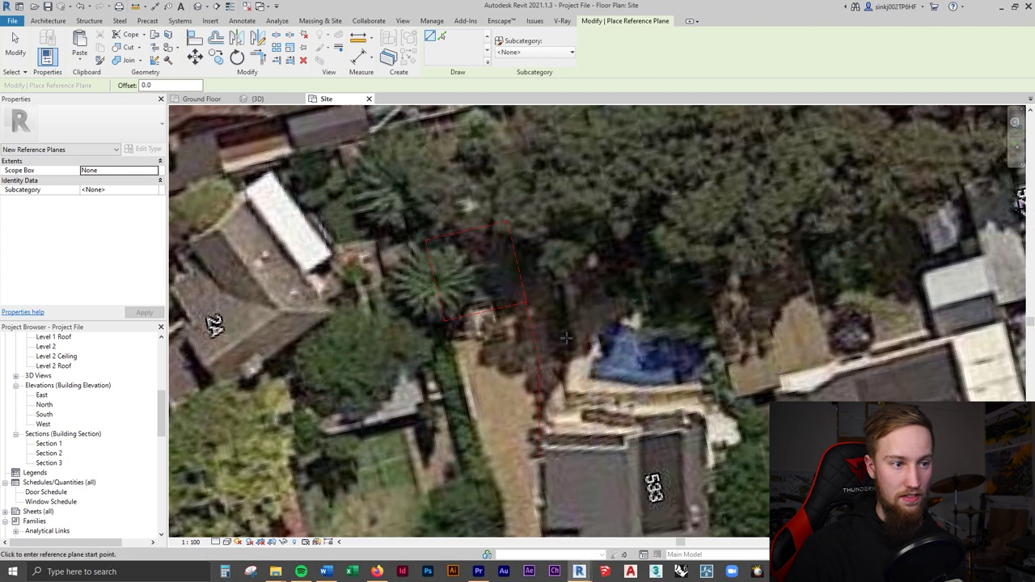
{"action": "left_click", "coordinate": [525, 326]}
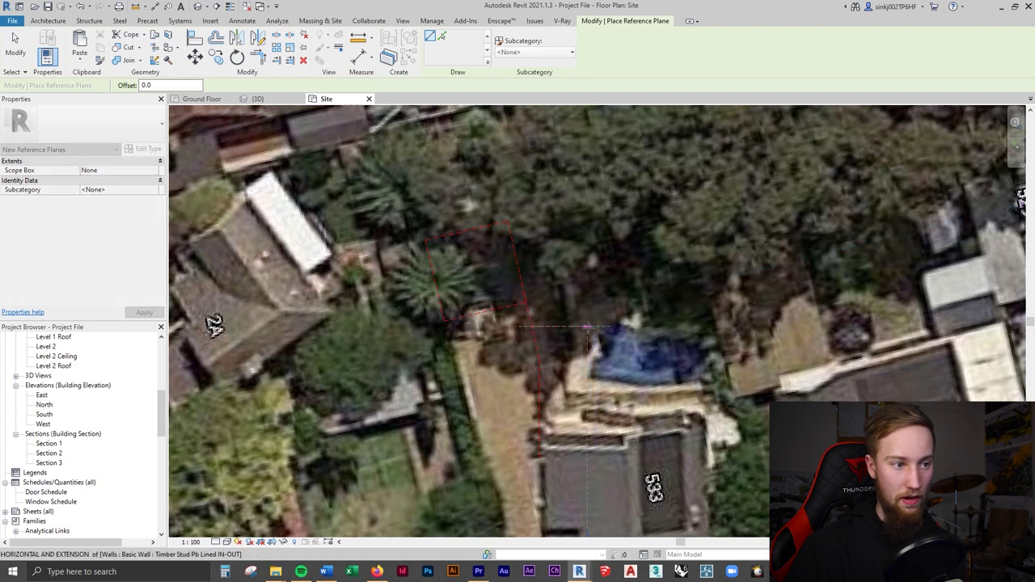
{"action": "left_click", "coordinate": [580, 326]}
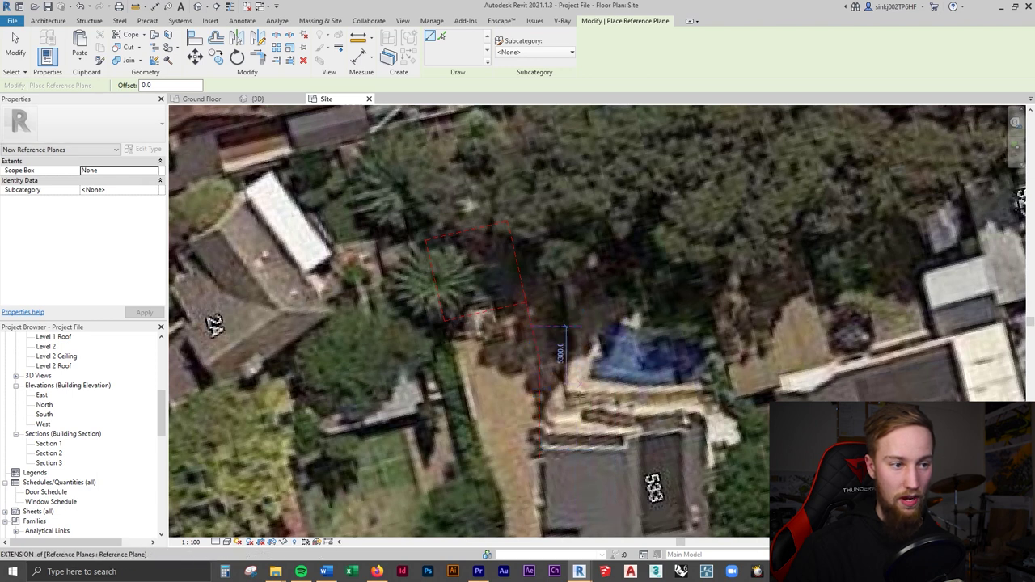
{"action": "key", "text": "Escape"}
{"action": "key", "text": "Escape"}
- Set the Site Map aerial image's draw layer to Background so the model shows in front of it
{"action": "scroll", "coordinate": [534, 330], "scroll_direction": "down", "scroll_amount": 5}
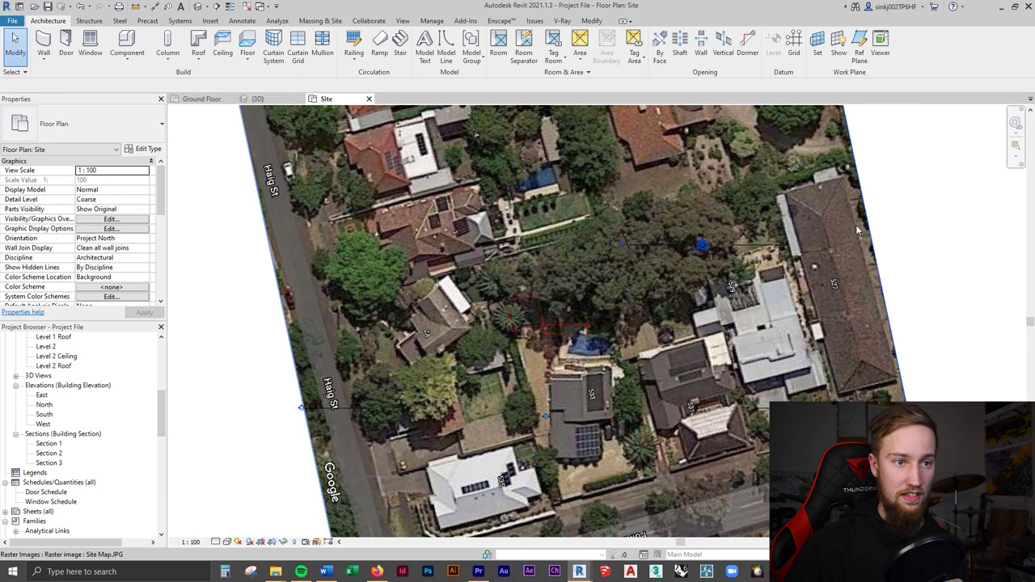
{"action": "left_click", "coordinate": [862, 225]}
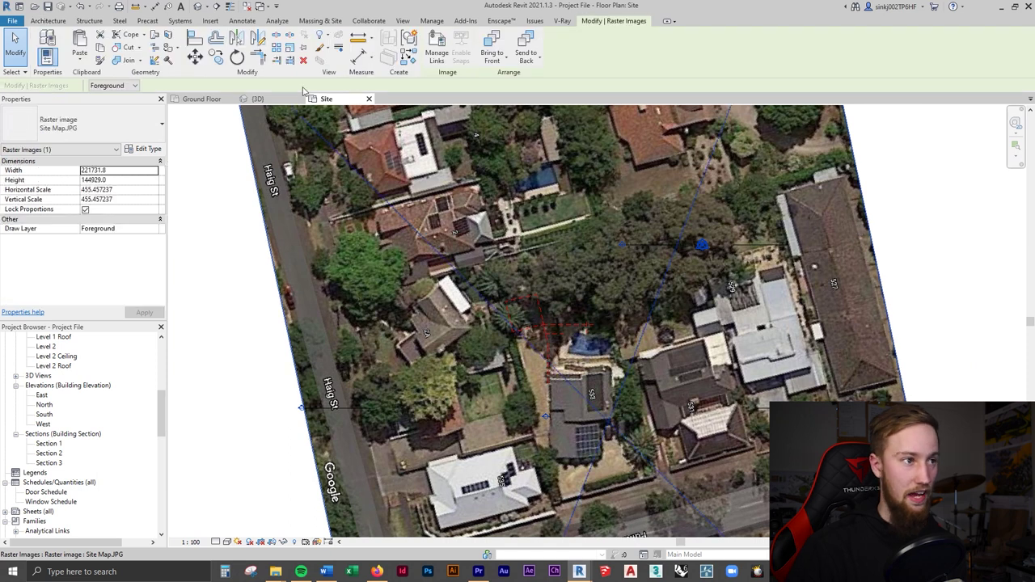
{"action": "left_click", "coordinate": [121, 85]}
{"action": "left_click", "coordinate": [114, 95]}
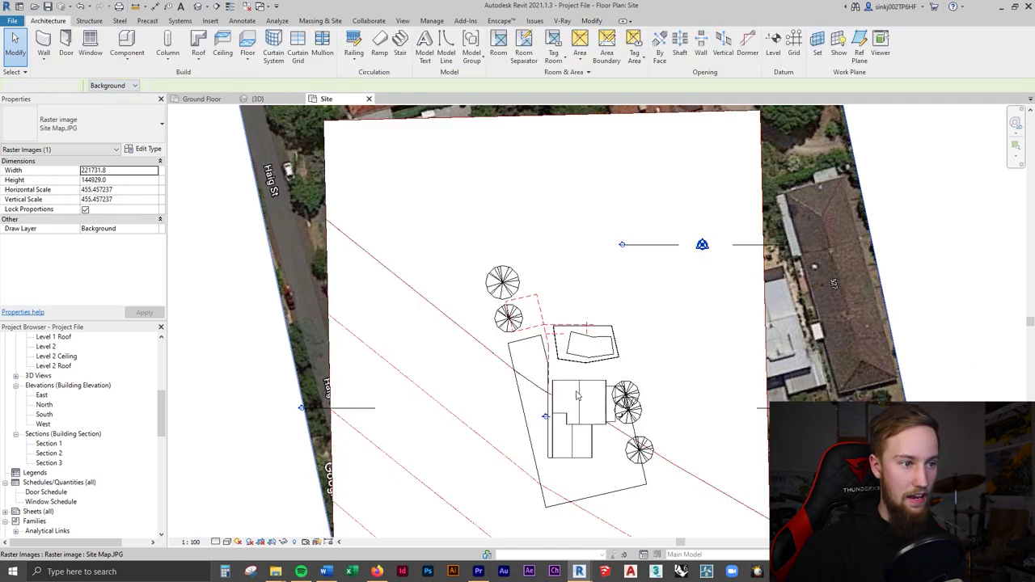
{"action": "scroll", "coordinate": [555, 330], "scroll_direction": "up", "scroll_amount": 3}
{"action": "key", "text": "Delete"}
{"action": "scroll", "coordinate": [549, 340], "scroll_direction": "up", "scroll_amount": 4}
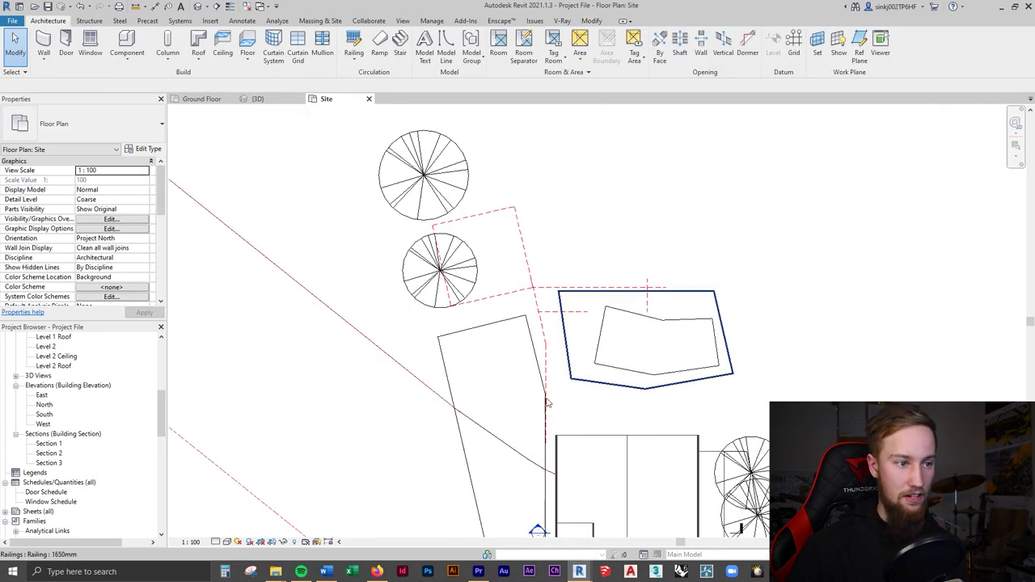
- Edit the pavement pad's boundary, drawing a 2100 line from its driveway-side edge to the reference plane and continuing 3100 along that plane
{"action": "left_click", "coordinate": [570, 344]}
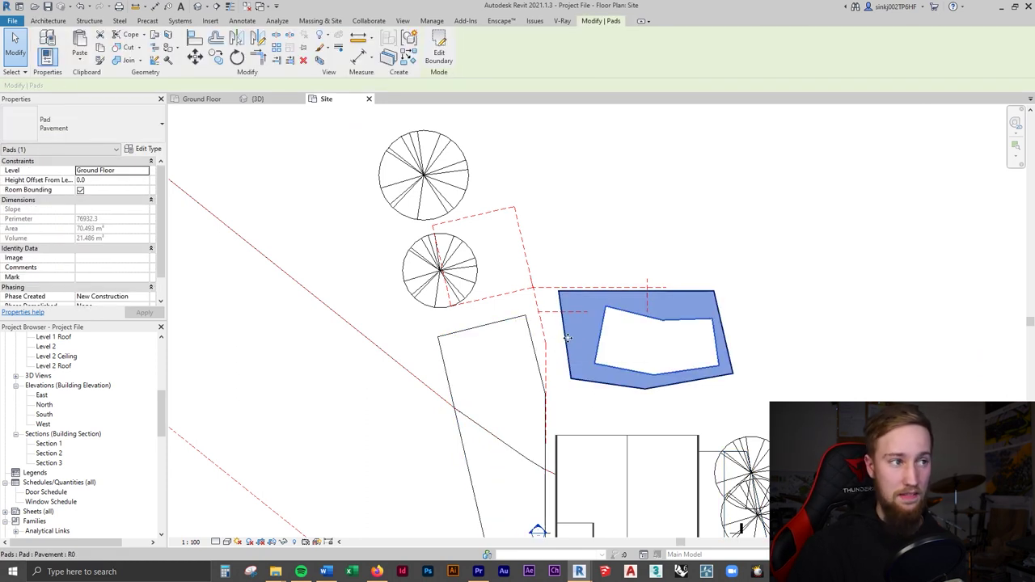
{"action": "left_click", "coordinate": [438, 55]}
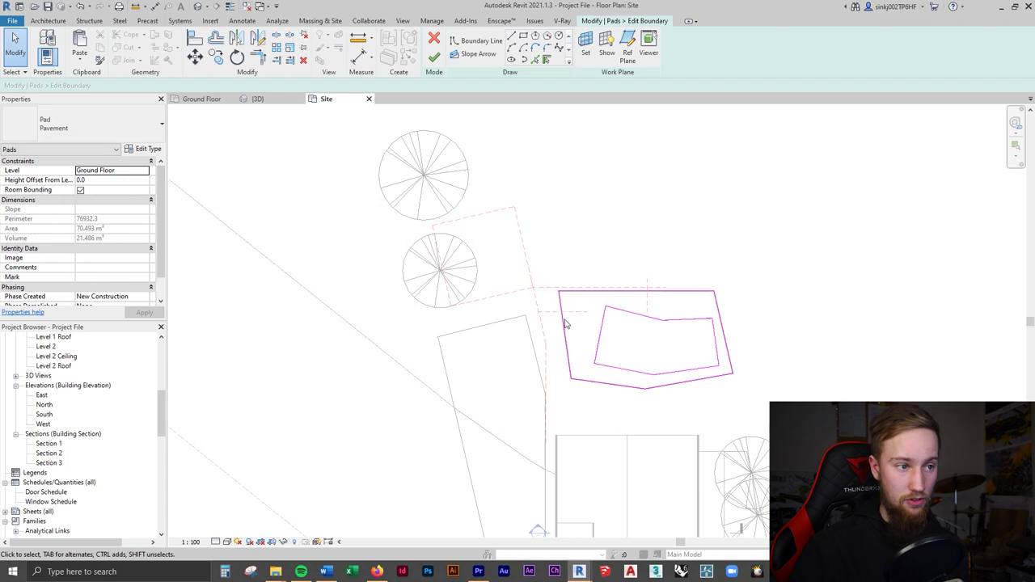
{"action": "scroll", "coordinate": [562, 295], "scroll_direction": "up", "scroll_amount": 3}
{"action": "left_click", "coordinate": [566, 316]}
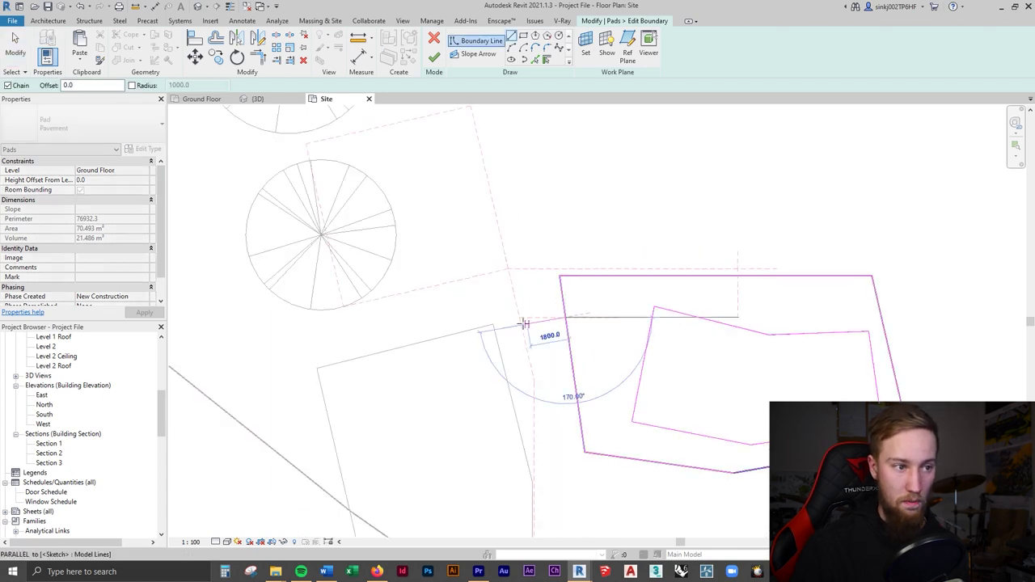
{"action": "scroll", "coordinate": [521, 316], "scroll_direction": "up", "scroll_amount": 3}
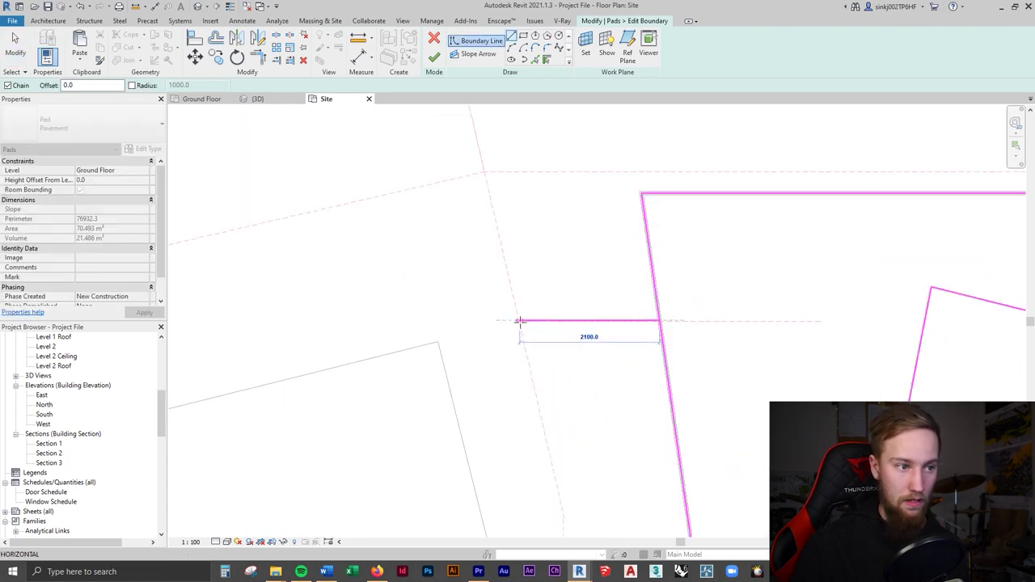
{"action": "left_click", "coordinate": [518, 321]}
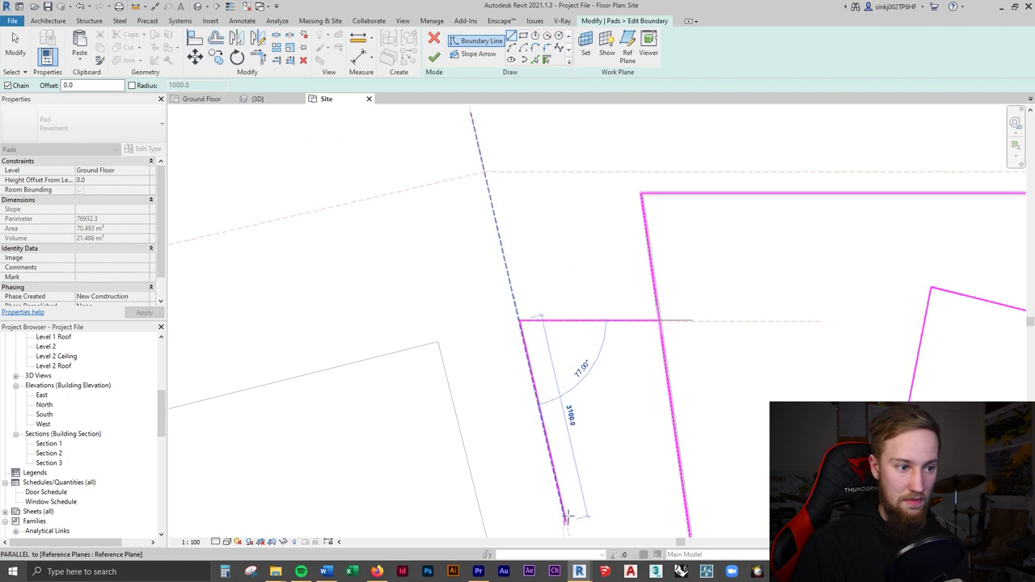
{"action": "middle_click_drag", "start_coordinate": [585, 469], "coordinate": [559, 397]}
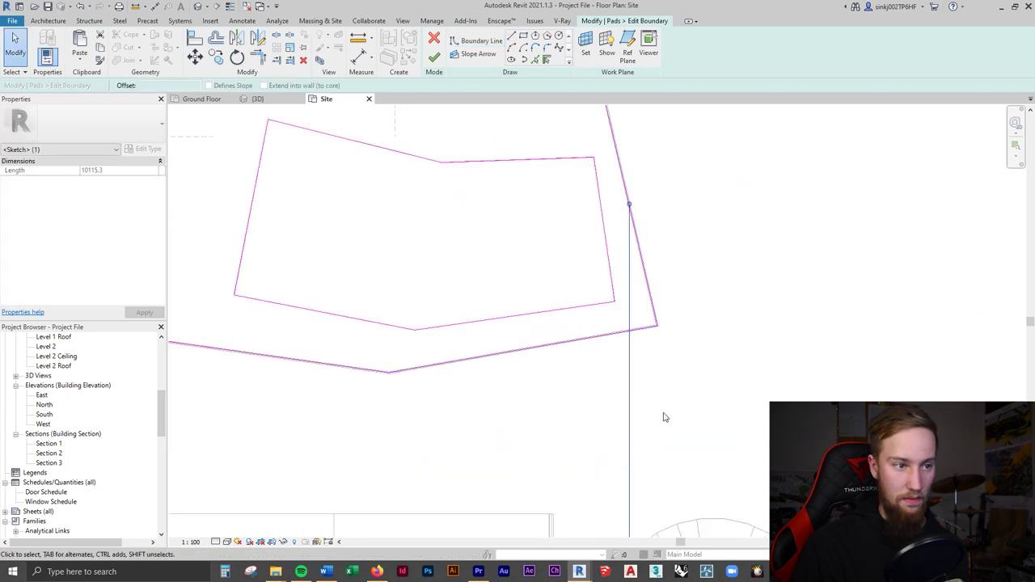
- Move the far vertical boundary line onto the pad's outer corner and trim the driveway-side pad edge to the new horizontal line
{"action": "middle_click_drag", "start_coordinate": [663, 417], "coordinate": [651, 347]}
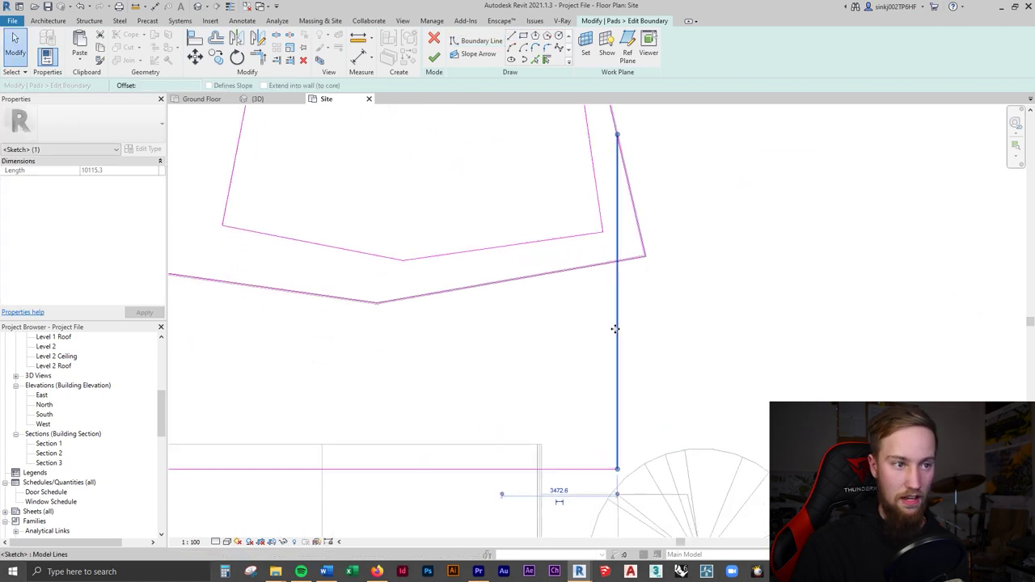
{"action": "left_click_drag", "start_coordinate": [631, 334], "coordinate": [643, 330]}
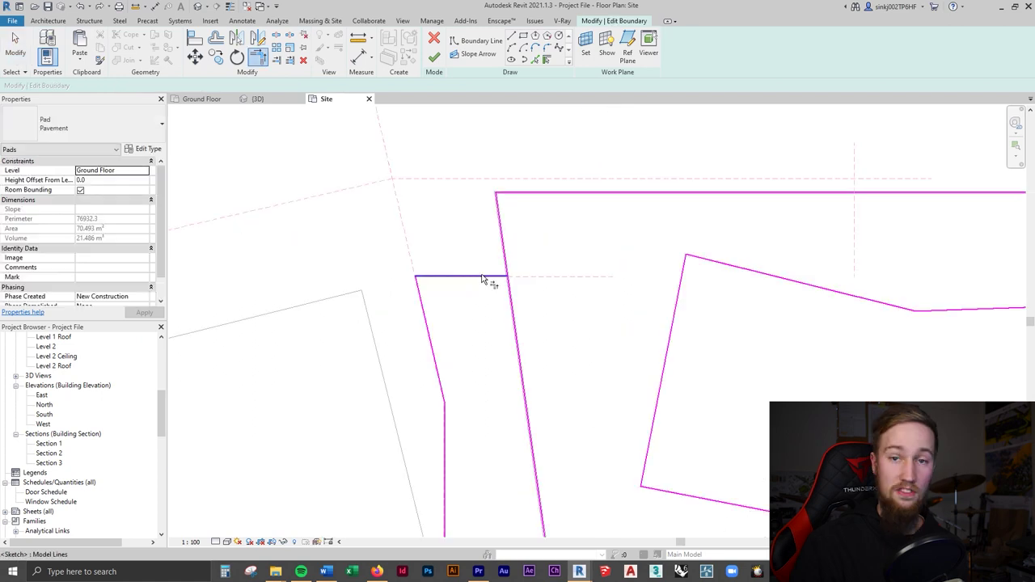
{"action": "key", "text": "t"}
{"action": "key", "text": "r"}
{"action": "left_click", "coordinate": [482, 279]}
{"action": "left_click", "coordinate": [503, 241]}
{"action": "scroll", "coordinate": [512, 293], "scroll_direction": "down", "scroll_amount": 3}
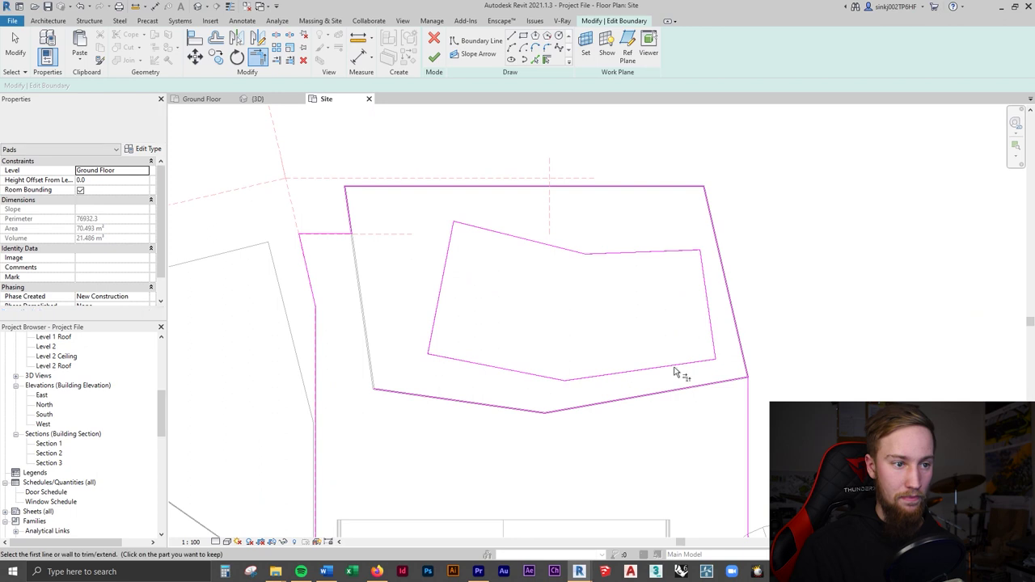
- Delete the old pad boundary lines between the pool and the house and finish the boundary edit
{"action": "key", "text": "Escape"}
{"action": "left_click", "coordinate": [739, 385]}
{"action": "key", "text": "Delete"}
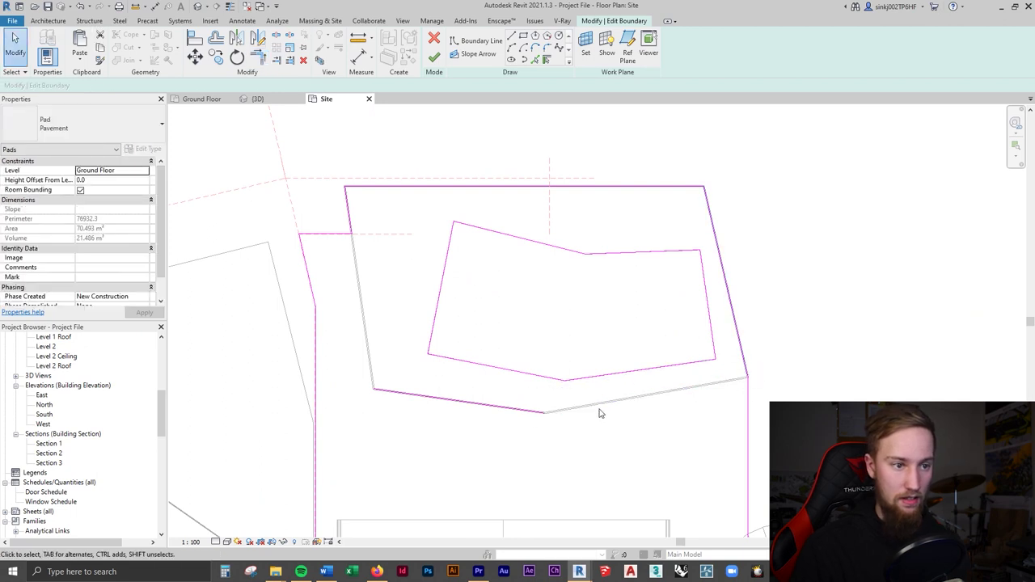
{"action": "scroll", "coordinate": [748, 385], "scroll_direction": "up", "scroll_amount": 4}
{"action": "scroll", "coordinate": [732, 396], "scroll_direction": "down", "scroll_amount": 6}
{"action": "middle_click_drag", "start_coordinate": [714, 346], "coordinate": [735, 272]}
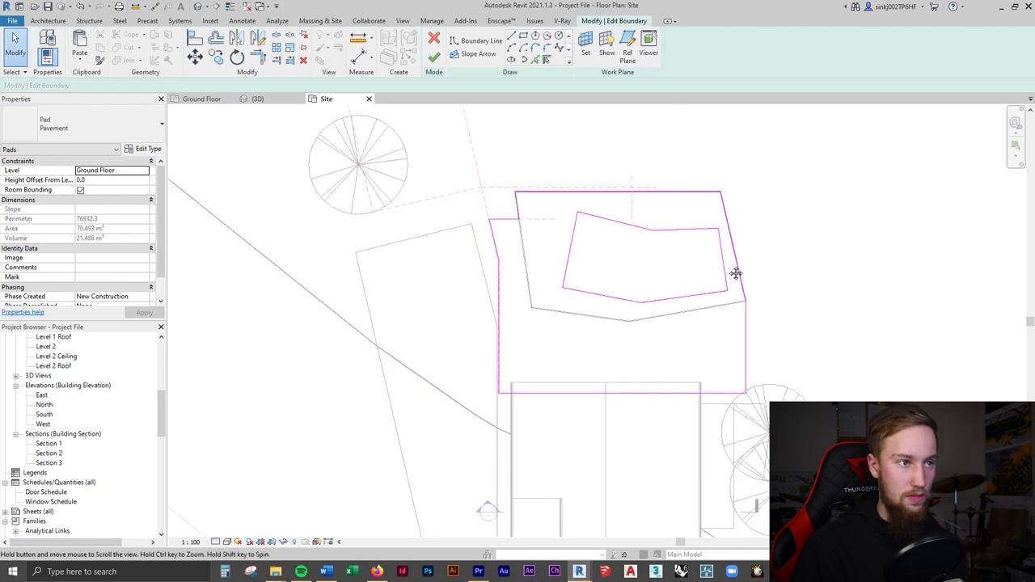
{"action": "left_click", "coordinate": [435, 58]}
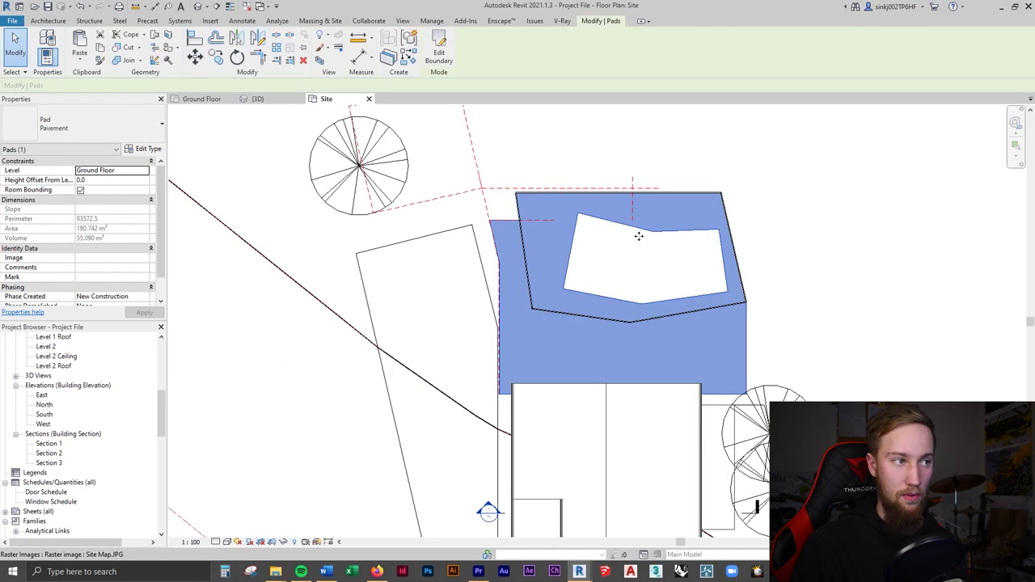
- Inspect the extended pavement around the pool, house and driveway in the 3D view
{"action": "middle_click_drag", "start_coordinate": [740, 260], "coordinate": [631, 344], "text": "shift"}
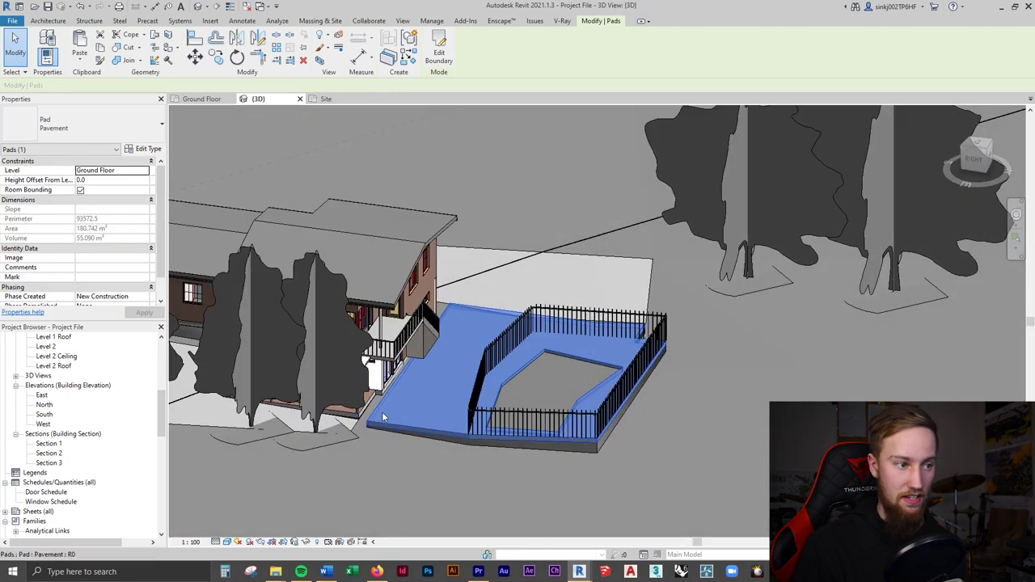
{"action": "middle_click_drag", "start_coordinate": [393, 413], "coordinate": [639, 437], "text": "shift"}
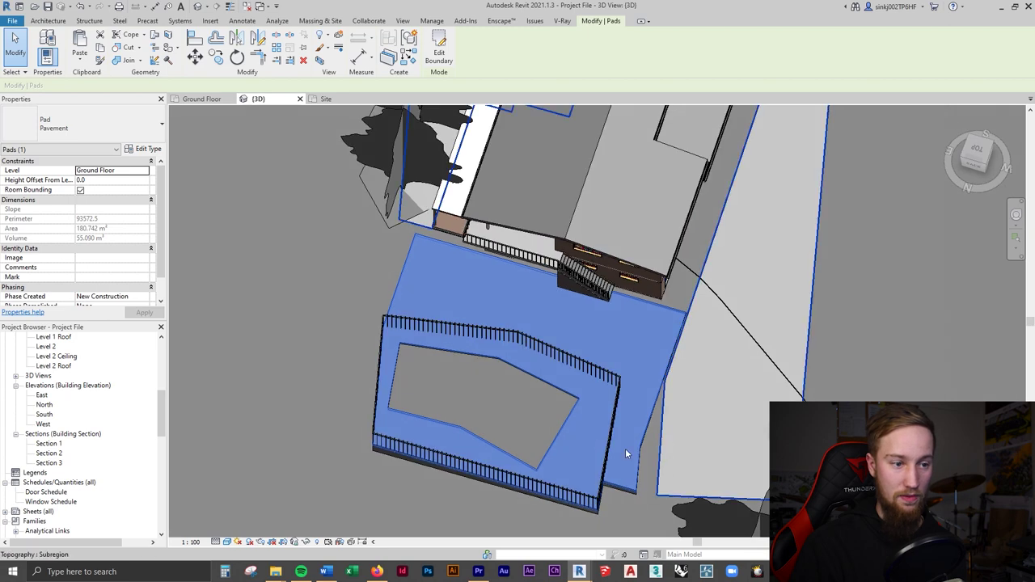
{"action": "middle_click_drag", "start_coordinate": [640, 441], "coordinate": [542, 231], "text": "shift"}
{"action": "middle_click_drag", "start_coordinate": [412, 279], "coordinate": [158, 165], "text": "shift"}
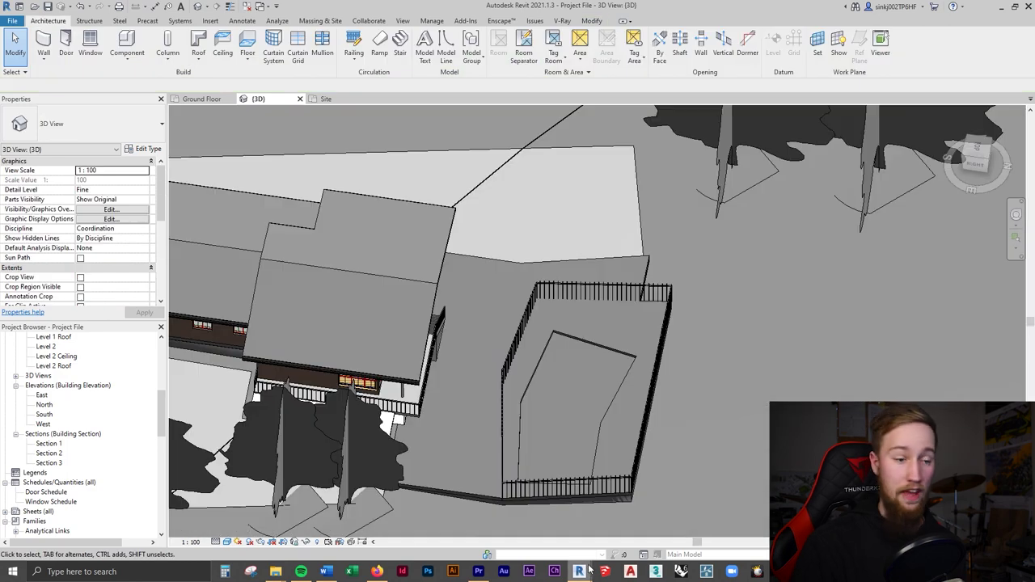
- Switch to Enscape and walk across the tiled pavement to the house's block wall and glass doors to check the render
{"action": "left_click", "coordinate": [603, 548]}
{"action": "left_click_drag", "start_coordinate": [429, 239], "coordinate": [441, 194]}
{"action": "key", "text": "w"}
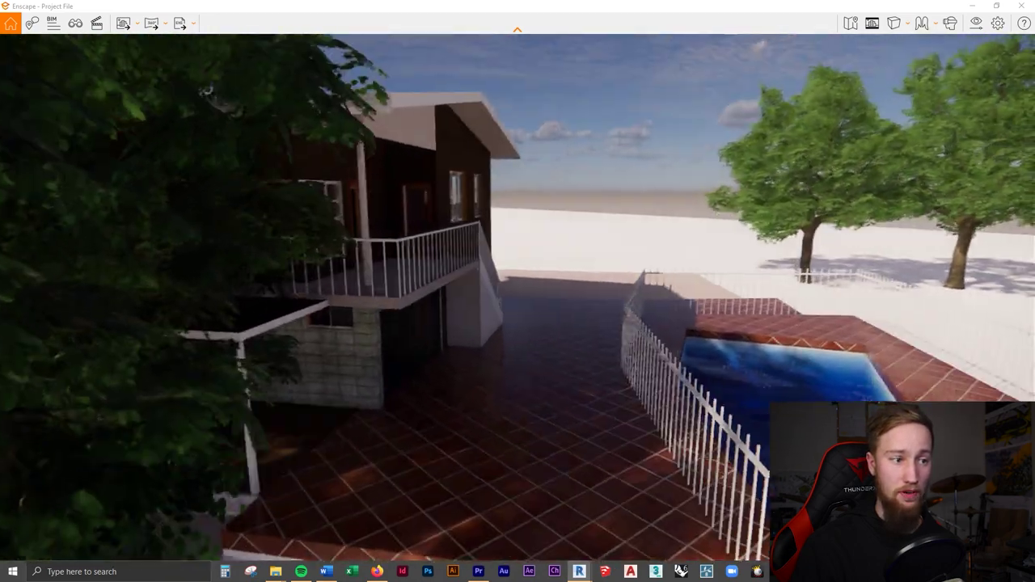
{"action": "key", "text": "w"}
{"action": "key", "text": "space"}
{"action": "left_click_drag", "start_coordinate": [517, 291], "coordinate": [299, 291]}
{"action": "left_click_drag", "start_coordinate": [615, 356], "coordinate": [397, 379]}
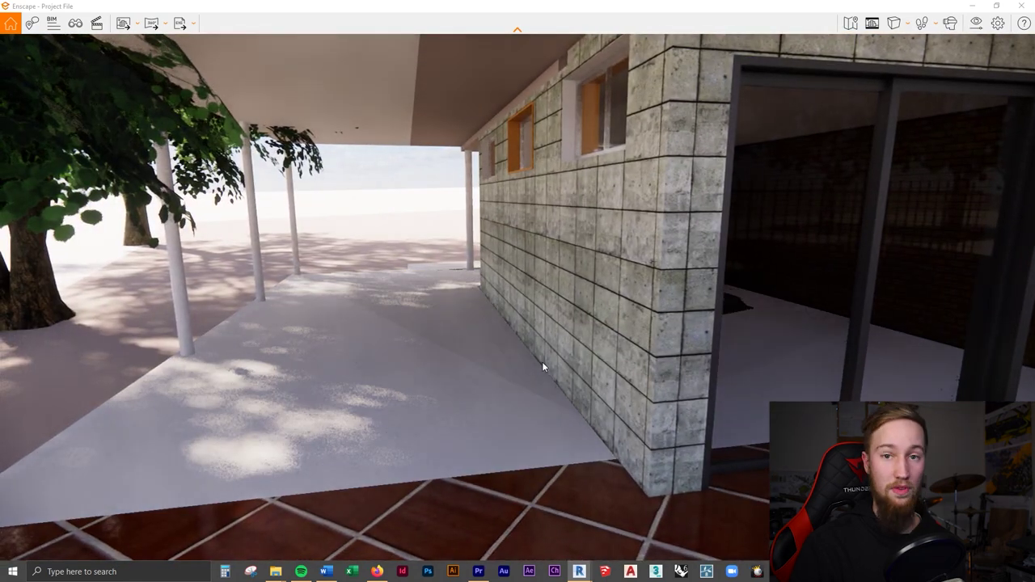
- Start a new building pad in the Site plan and draw its stepped straight edges beside the pool pad, following the backyard photo
{"action": "mouse_move", "coordinate": [542, 364]}
{"action": "left_mouse_down"}
{"action": "mouse_move", "coordinate": [614, 354]}
{"action": "mouse_move", "coordinate": [760, 364]}
{"action": "left_mouse_up"}
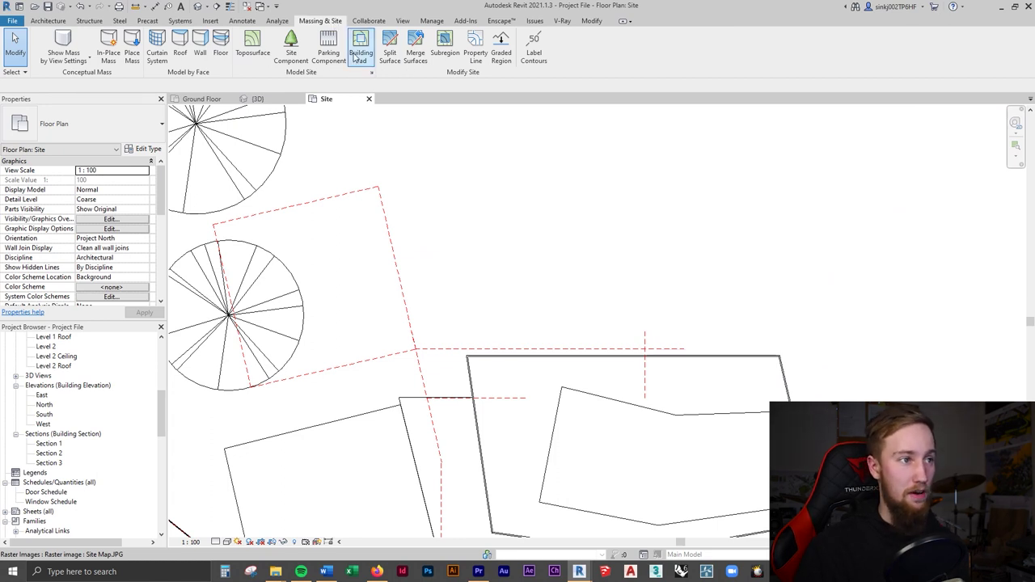
{"action": "left_click", "coordinate": [361, 48]}
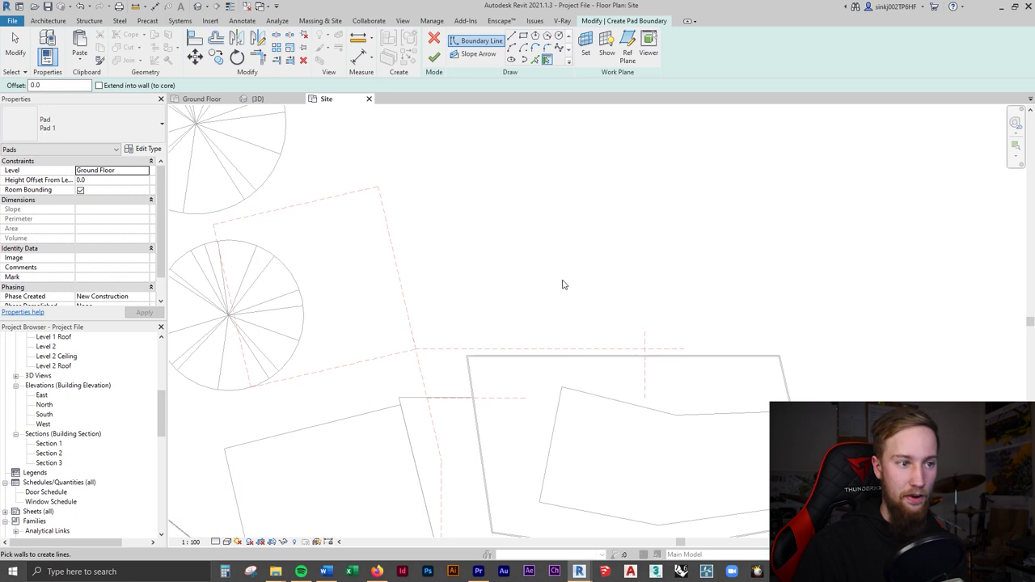
{"action": "key", "text": "alt+Tab"}
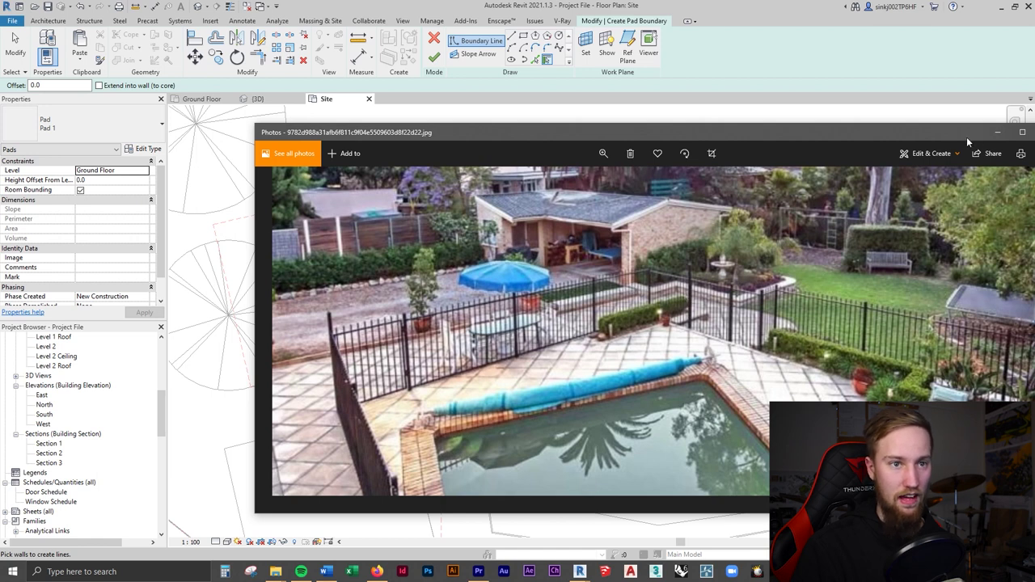
{"action": "key", "text": "alt+Tab"}
{"action": "left_click", "coordinate": [512, 37]}
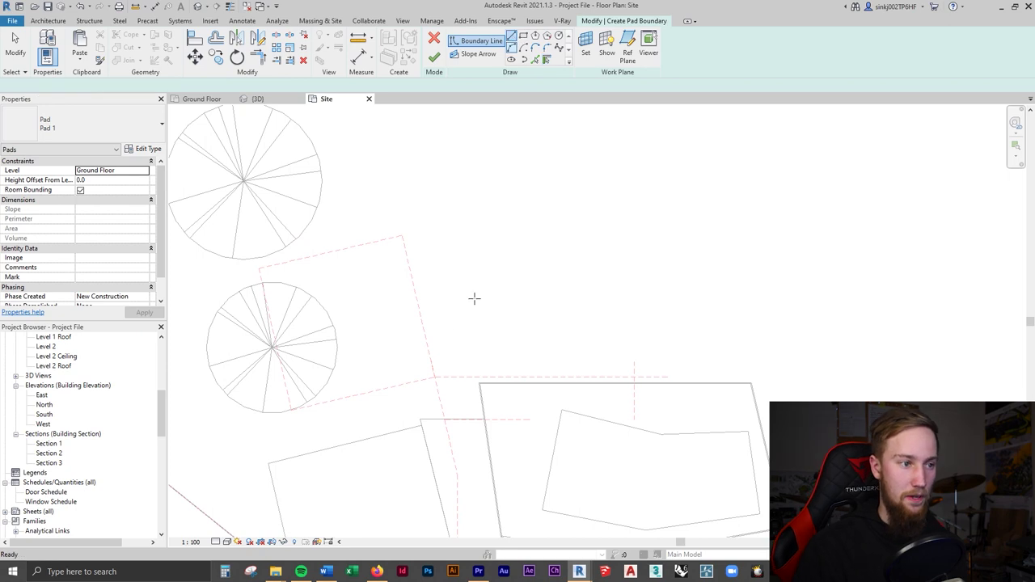
{"action": "left_click", "coordinate": [435, 376]}
{"action": "key", "text": "Escape"}
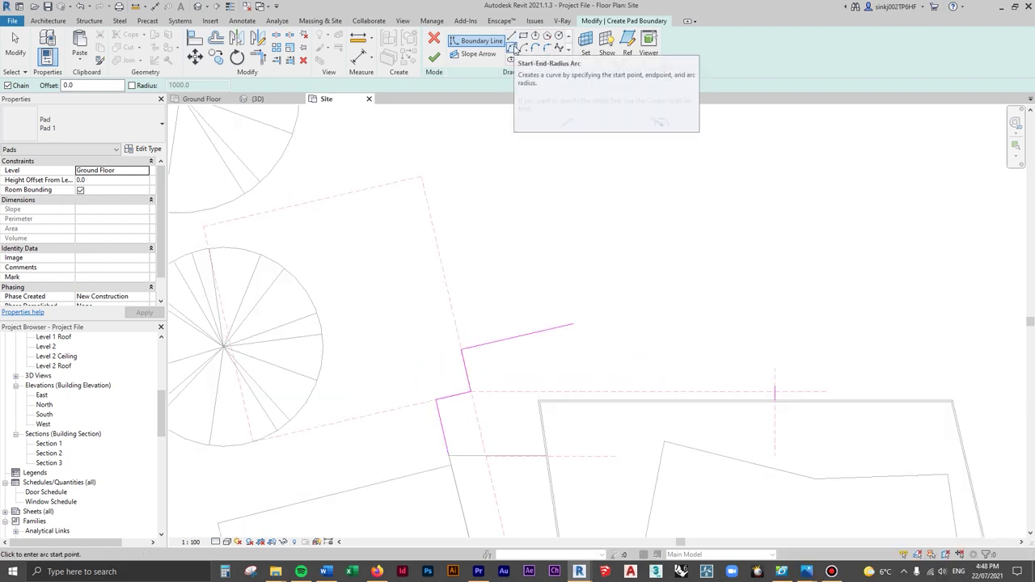
- Draw a boundary arc of about 7260 mm radius joining the sloped edge to the short vertical line above the pool pad
{"action": "left_click", "coordinate": [573, 326]}
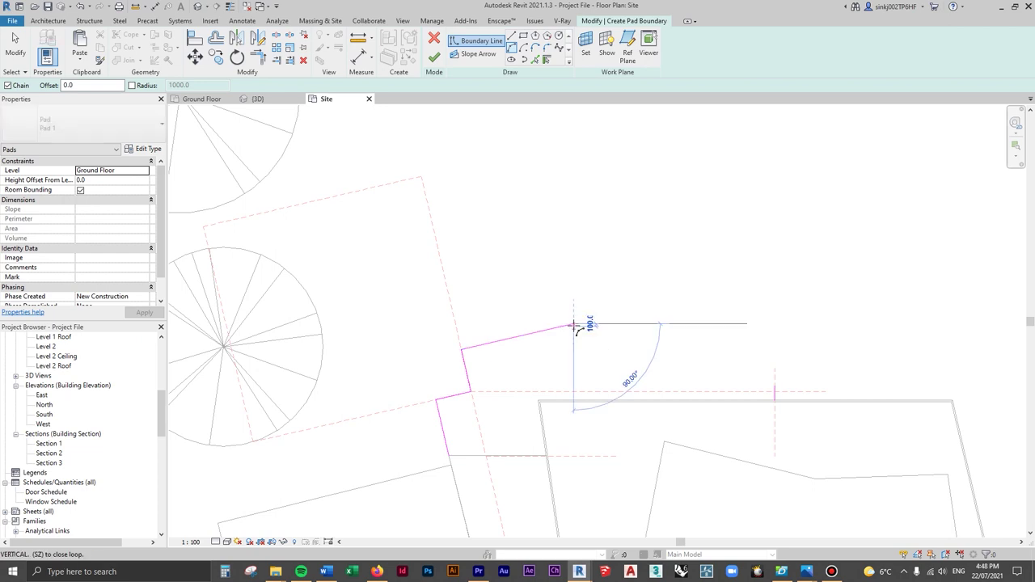
{"action": "left_click", "coordinate": [775, 386]}
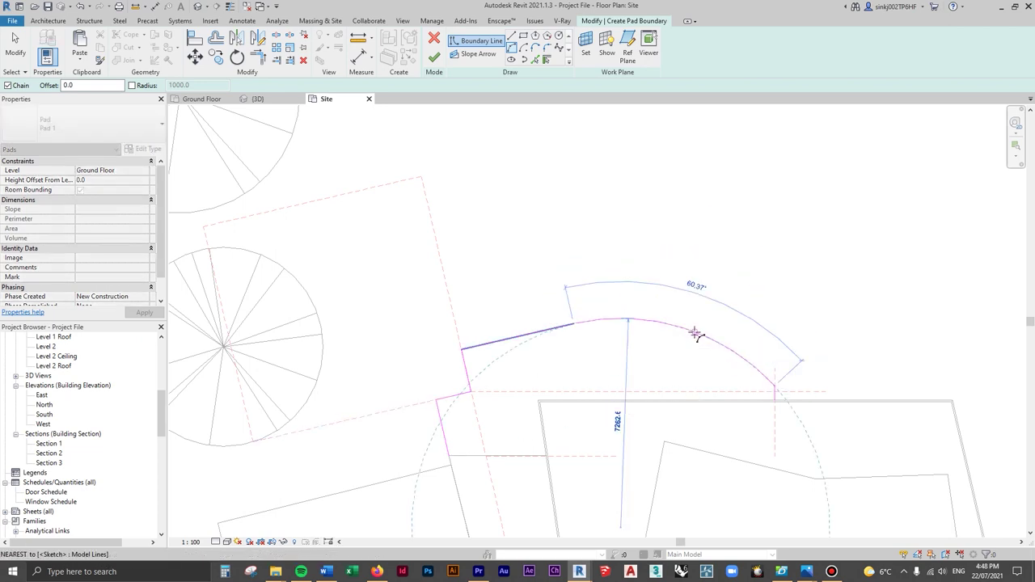
{"action": "left_click", "coordinate": [696, 335]}
- Close the new boundary with straight lines along the pool pad's edge, and finish the pad with a height offset of -250
{"action": "scroll", "coordinate": [775, 396], "scroll_direction": "down", "scroll_amount": 2}
{"action": "middle_click_drag", "start_coordinate": [774, 365], "coordinate": [726, 319]}
{"action": "key", "text": "l"}
{"action": "key", "text": "i"}
{"action": "scroll", "coordinate": [697, 363], "scroll_direction": "up", "scroll_amount": 3}
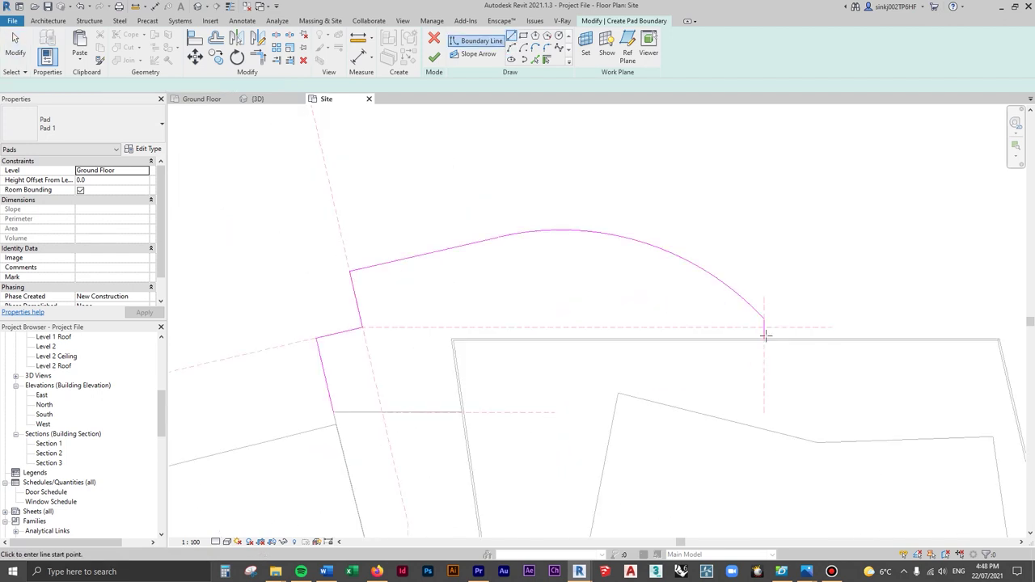
{"action": "scroll", "coordinate": [754, 356], "scroll_direction": "up", "scroll_amount": 3}
{"action": "left_click", "coordinate": [785, 303]}
{"action": "scroll", "coordinate": [474, 324], "scroll_direction": "down", "scroll_amount": 3}
{"action": "middle_click_drag", "start_coordinate": [344, 300], "coordinate": [541, 290]}
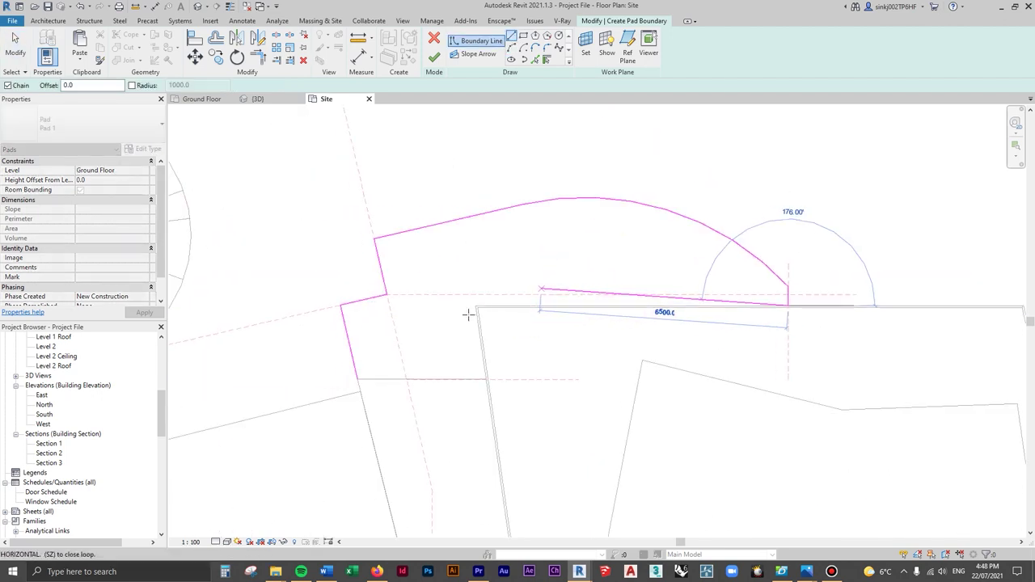
{"action": "scroll", "coordinate": [481, 301], "scroll_direction": "up", "scroll_amount": 2}
{"action": "left_click", "coordinate": [478, 300]}
{"action": "scroll", "coordinate": [479, 300], "scroll_direction": "down", "scroll_amount": 2}
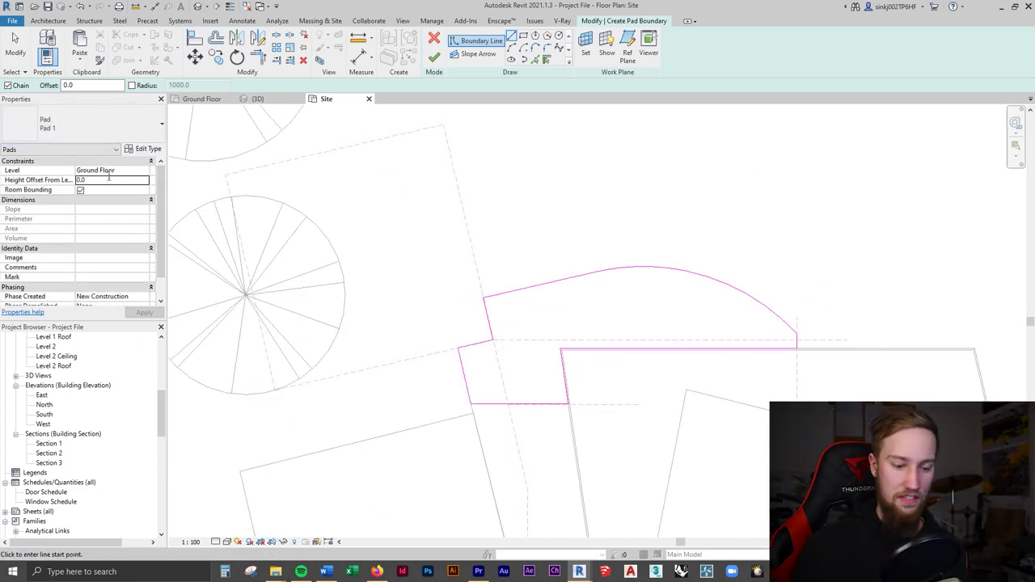
{"action": "key", "text": "Return"}
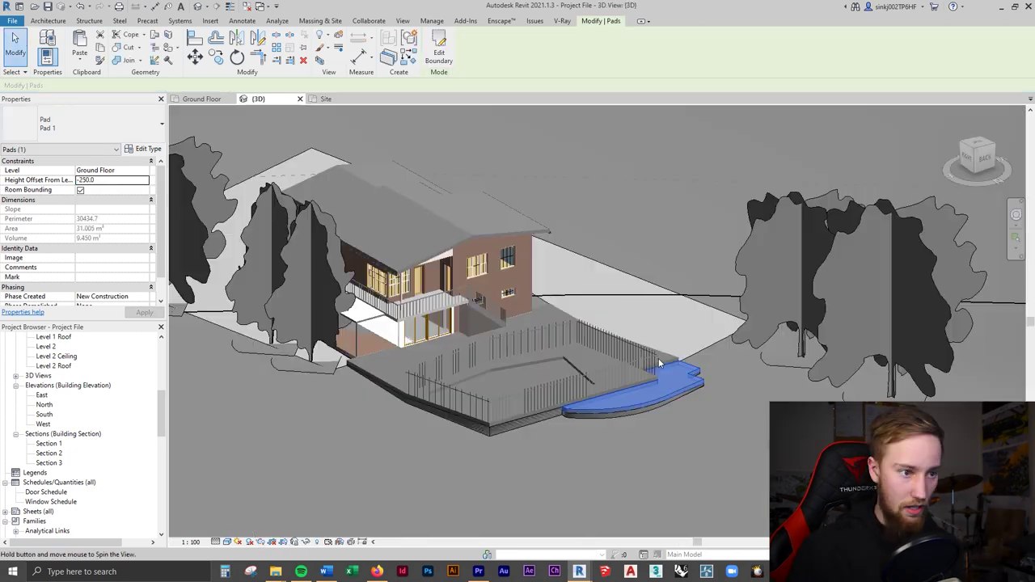
- Examine the new curved pad in 3D, and check in Enscape how it meets the pool fence and tiled pavement
{"action": "scroll", "coordinate": [658, 358], "scroll_direction": "up", "scroll_amount": 5}
{"action": "mouse_move", "coordinate": [635, 425]}
{"action": "middle_mouse_down", "text": "shift"}
{"action": "mouse_move", "coordinate": [684, 399]}
{"action": "mouse_move", "coordinate": [564, 572]}
{"action": "middle_mouse_up", "text": "shift"}
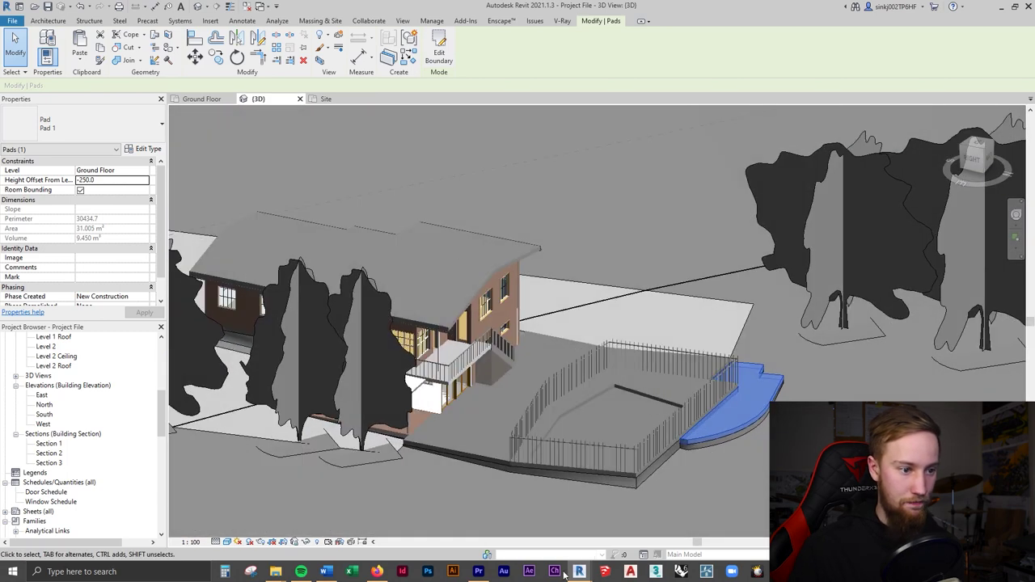
{"action": "mouse_move", "coordinate": [592, 570]}
{"action": "left_click", "coordinate": [638, 518]}
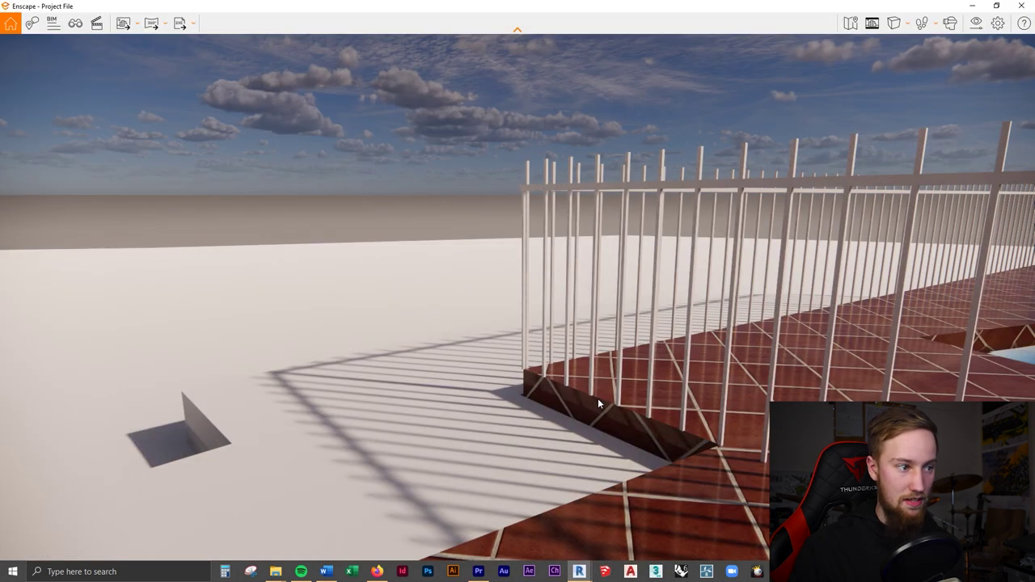
{"action": "left_click_drag", "start_coordinate": [599, 412], "coordinate": [638, 331]}
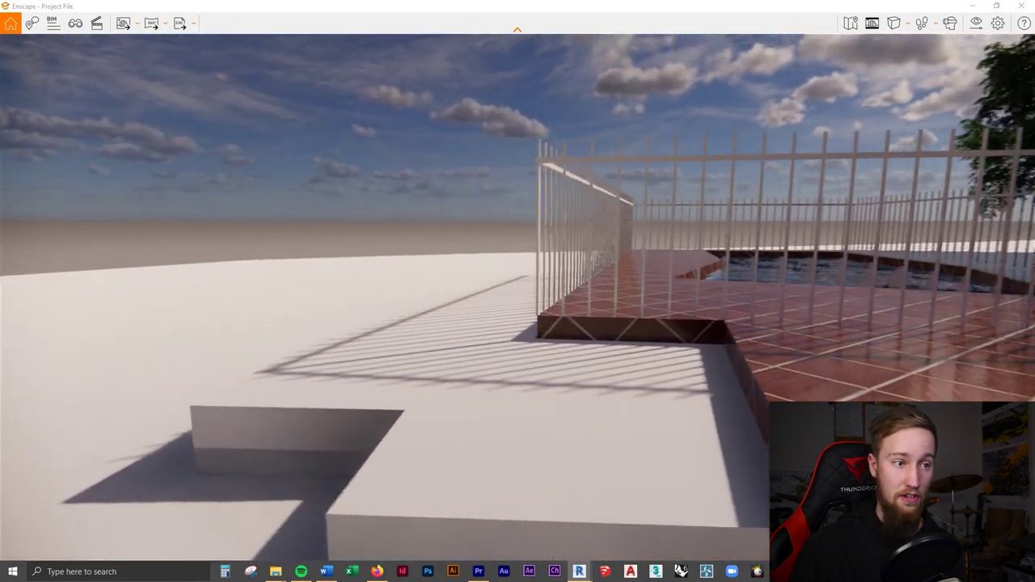
{"action": "left_click_drag", "start_coordinate": [526, 373], "coordinate": [521, 373]}
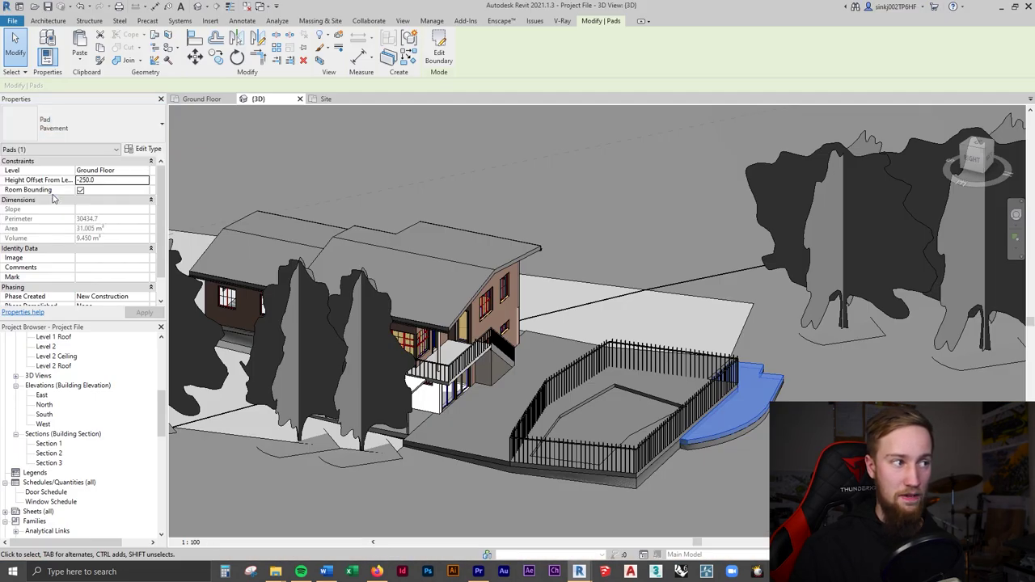
- Return to Enscape and move across the site to the brick side wall and sliding door to check the paving
{"action": "mouse_move", "coordinate": [590, 572]}
{"action": "left_click", "coordinate": [617, 543]}
{"action": "key", "text": "w"}
{"action": "left_click_drag", "start_coordinate": [617, 540], "coordinate": [979, 511]}
{"action": "key", "text": "w"}
{"action": "key", "text": "space"}
{"action": "scroll", "coordinate": [598, 412], "scroll_direction": "down", "scroll_amount": 5}
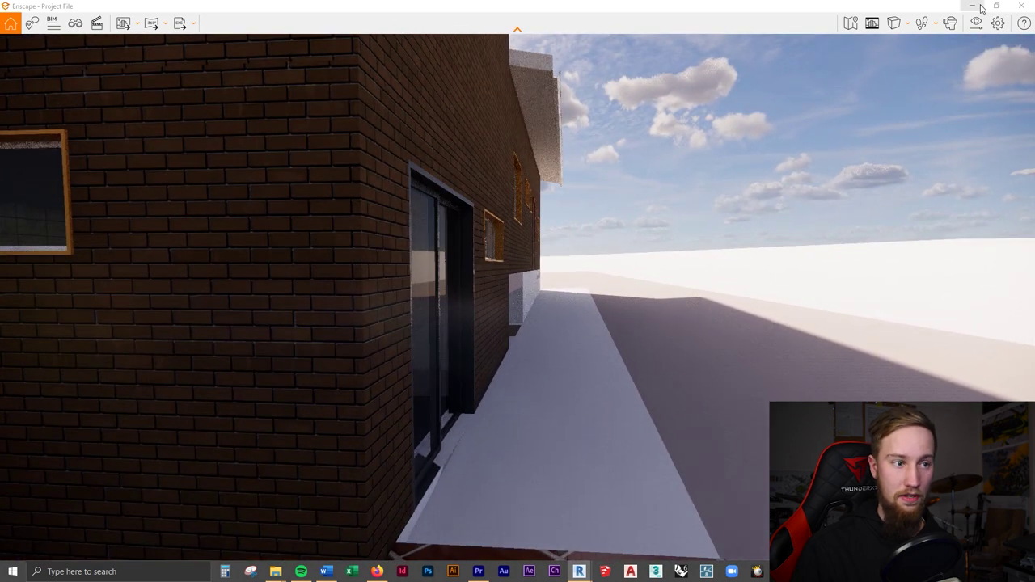
{"action": "left_click", "coordinate": [976, 7]}
- Walk along the brick side wall in Enscape and inspect the raised side door and the ground below it
{"action": "mouse_move", "coordinate": [584, 570]}
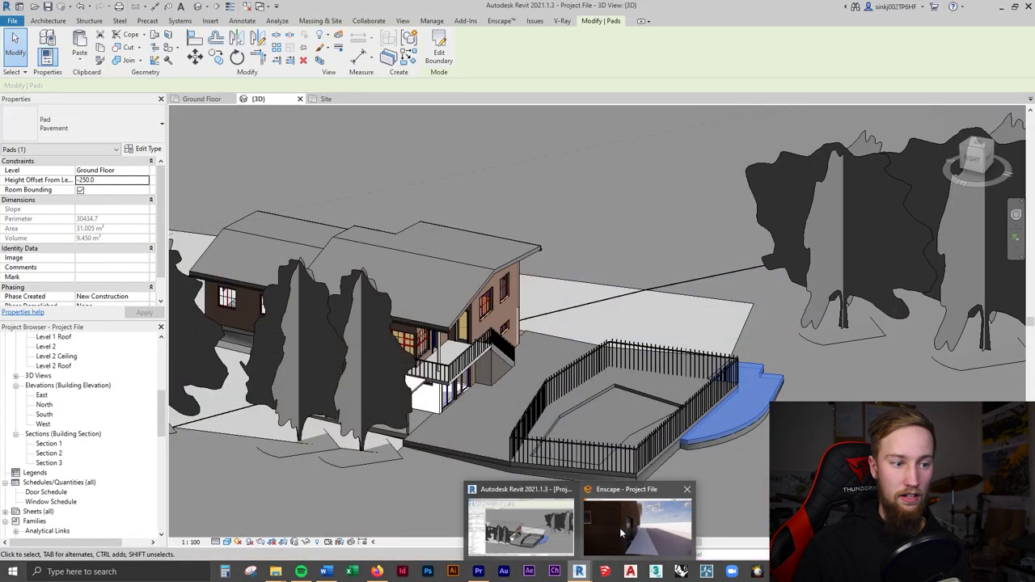
{"action": "left_click", "coordinate": [639, 526]}
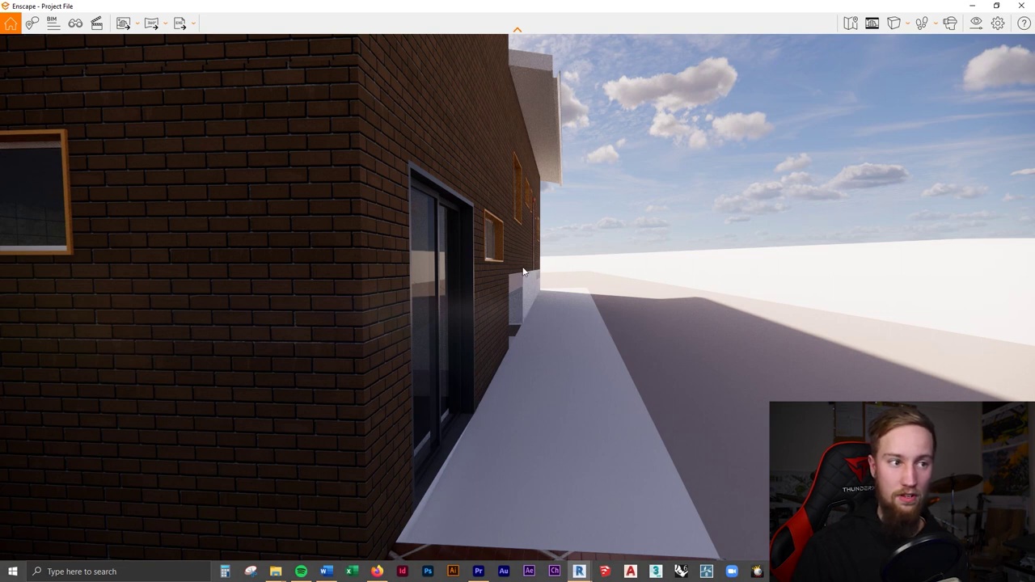
{"action": "key", "text": "w"}
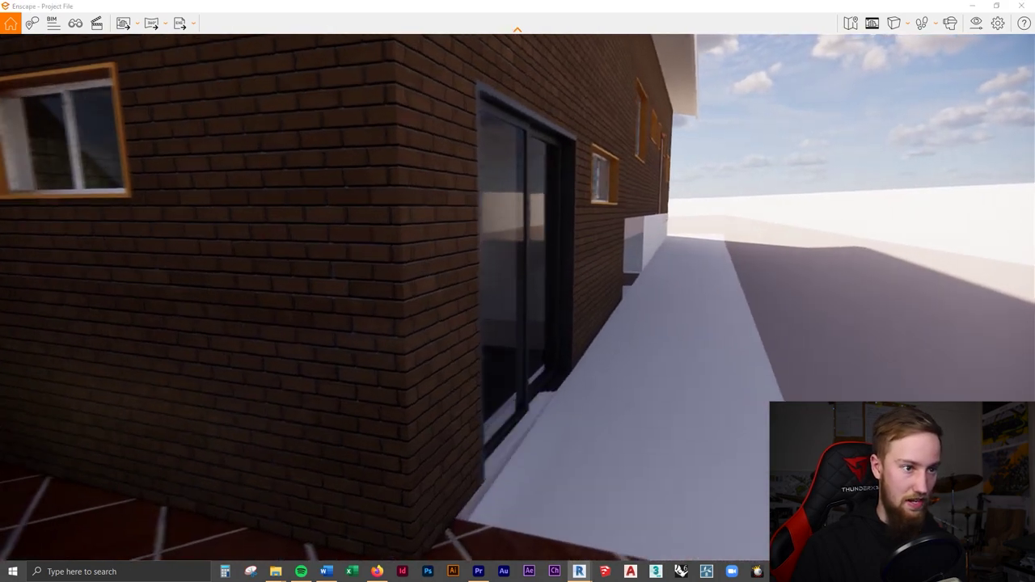
{"action": "key", "text": "w"}
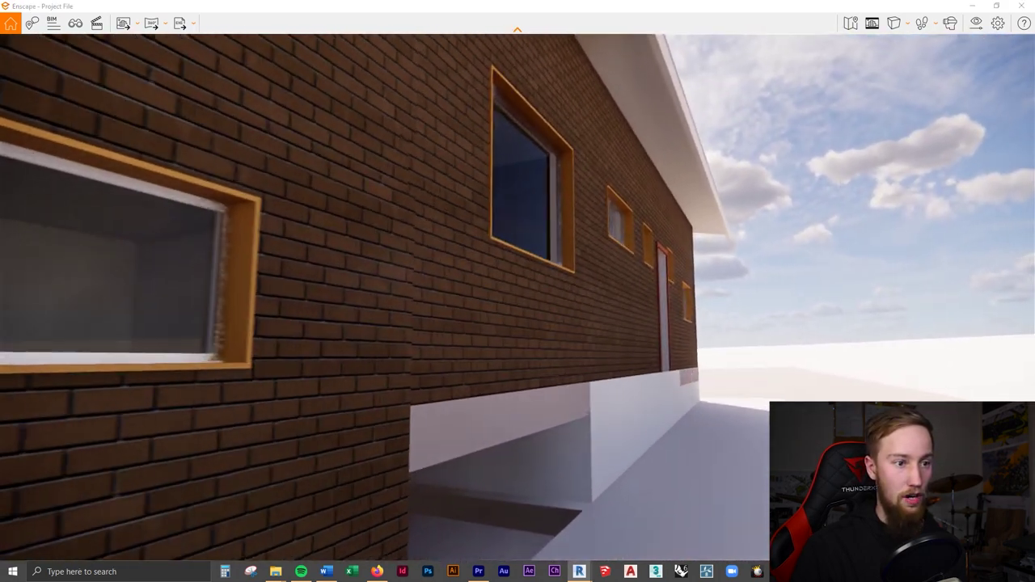
{"action": "key", "text": "w"}
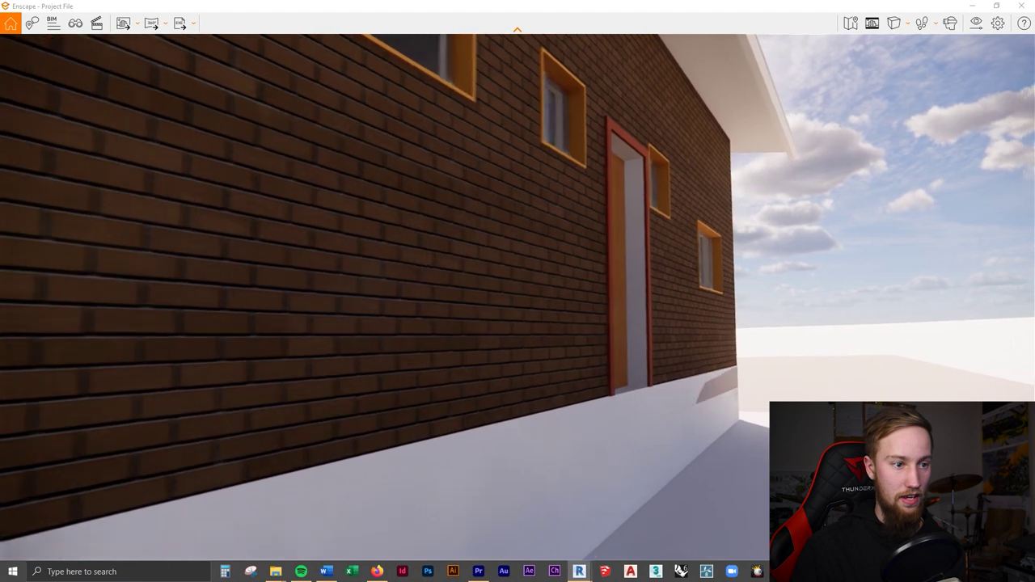
{"action": "key", "text": "w"}
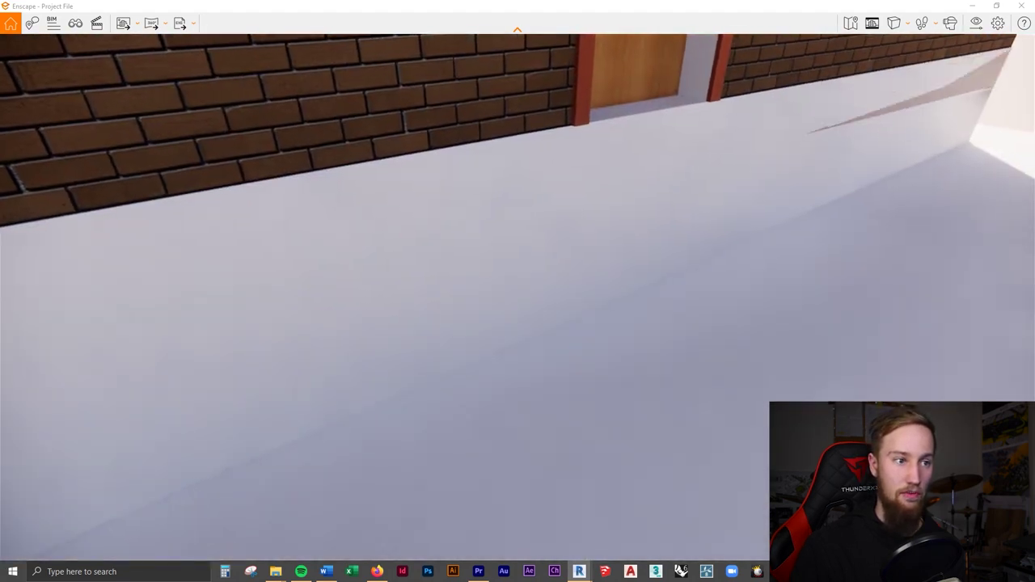
{"action": "left_click_drag", "start_coordinate": [518, 291], "coordinate": [85, 247]}
- Switch to Revit and place a building section in the Ground Floor plan, running along the driveway side of the house
{"action": "key", "text": "alt+Tab"}
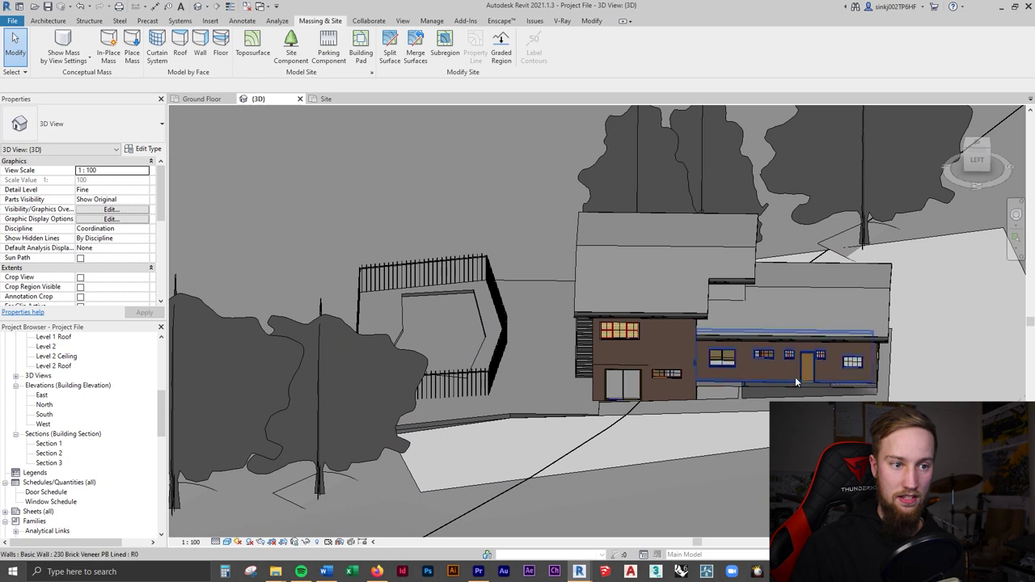
{"action": "left_click", "coordinate": [198, 98]}
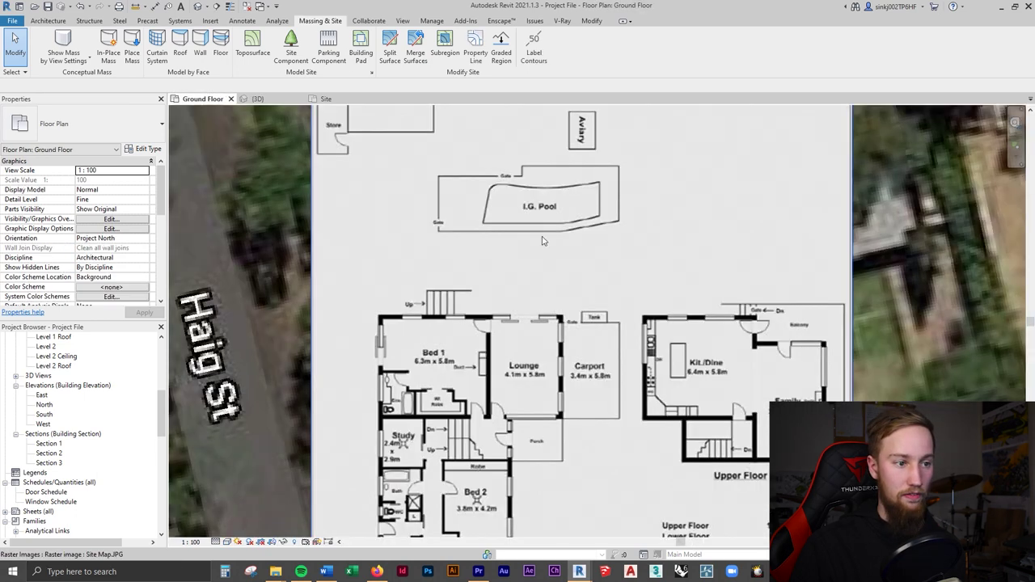
{"action": "middle_click_drag", "start_coordinate": [657, 300], "coordinate": [377, 284]}
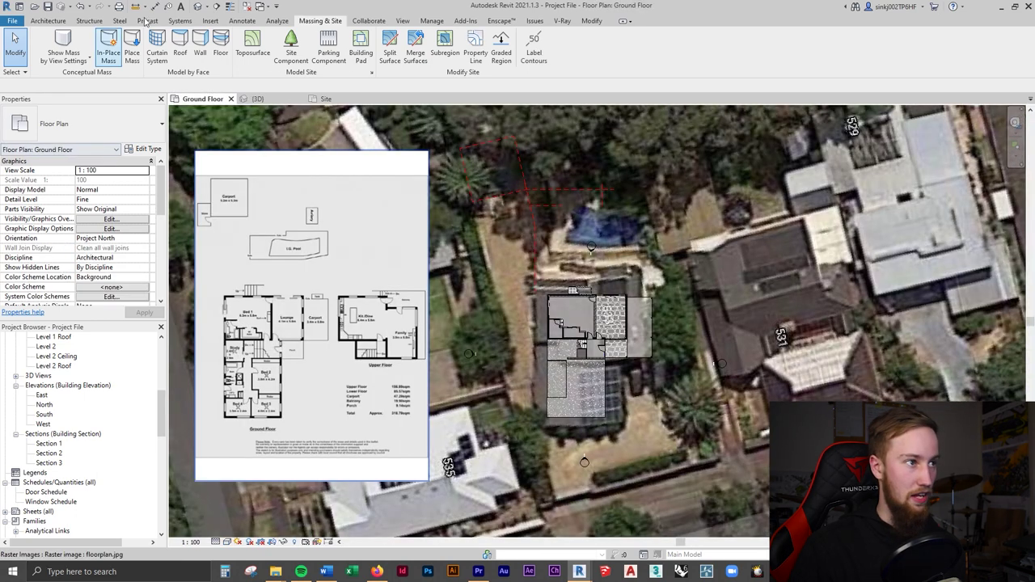
{"action": "left_click", "coordinate": [217, 7]}
{"action": "scroll", "coordinate": [631, 291], "scroll_direction": "up", "scroll_amount": 5}
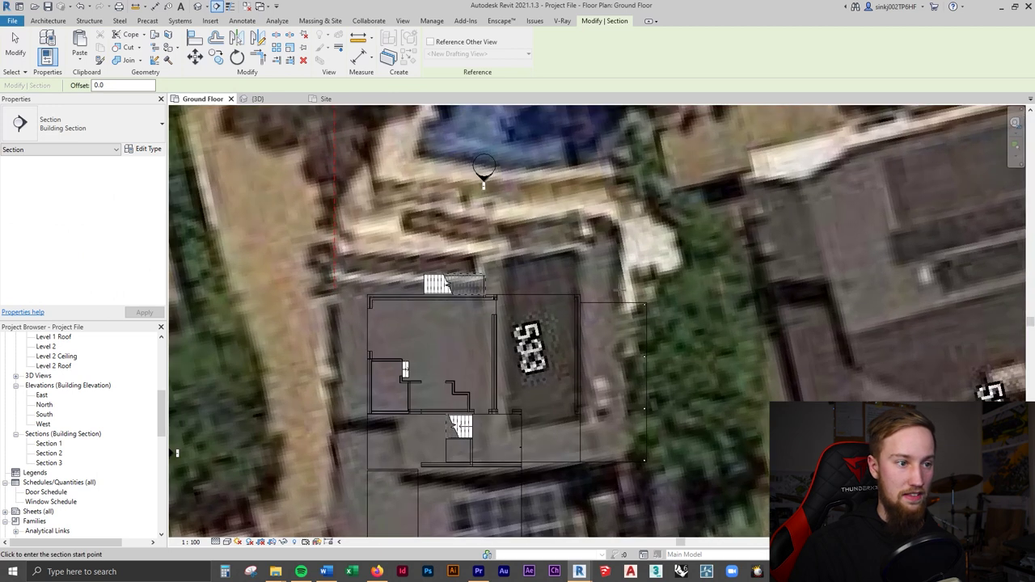
{"action": "scroll", "coordinate": [585, 162], "scroll_direction": "down", "scroll_amount": 5}
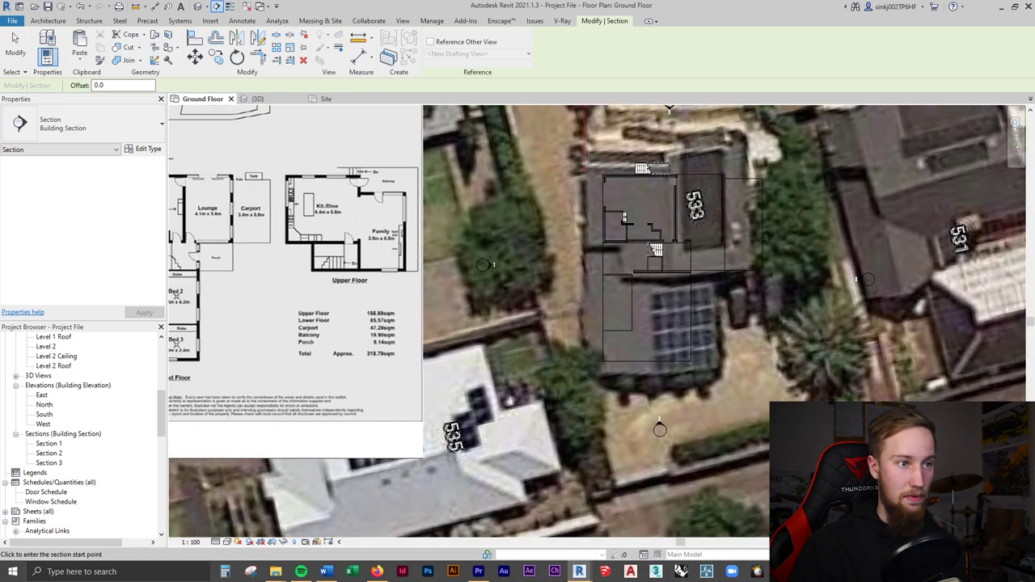
{"action": "left_click", "coordinate": [592, 154]}
{"action": "left_click", "coordinate": [596, 404]}
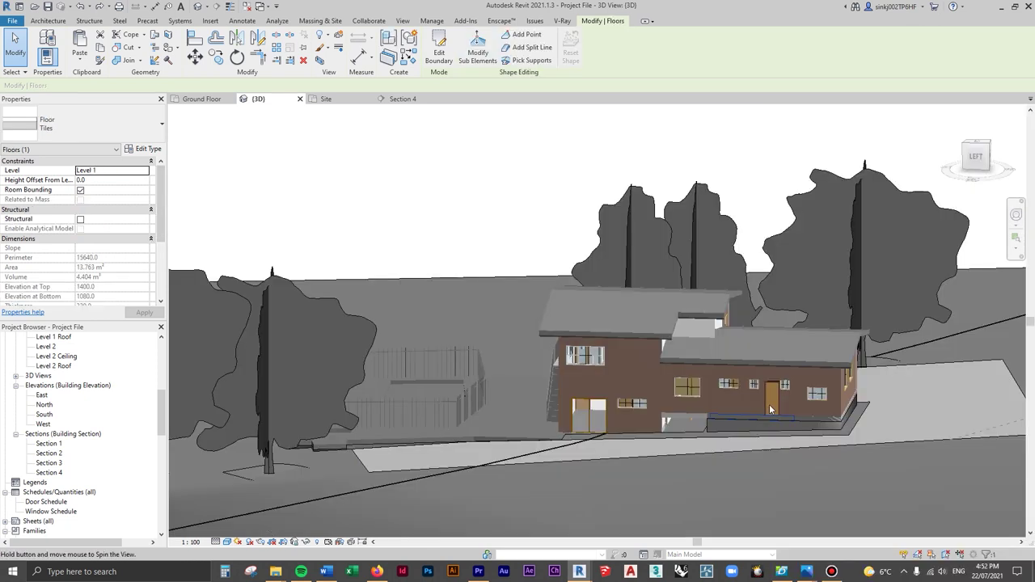
- Inspect the raised side door, the floor edge and the ground beneath it on the brick side of the house in 3D
{"action": "scroll", "coordinate": [769, 404], "scroll_direction": "up", "scroll_amount": 3}
{"action": "left_click", "coordinate": [766, 419]}
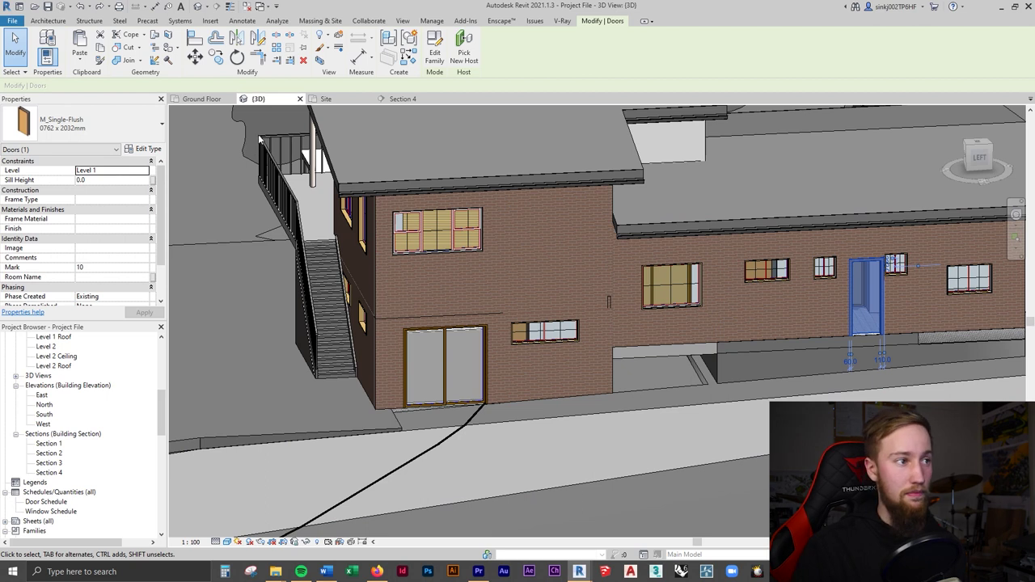
{"action": "scroll", "coordinate": [564, 296], "scroll_direction": "down", "scroll_amount": 6}
{"action": "scroll", "coordinate": [587, 307], "scroll_direction": "up", "scroll_amount": 1}
{"action": "middle_click_drag", "start_coordinate": [758, 314], "coordinate": [688, 335]}
{"action": "scroll", "coordinate": [688, 334], "scroll_direction": "up", "scroll_amount": 4}
{"action": "left_click", "coordinate": [879, 337]}
{"action": "scroll", "coordinate": [709, 393], "scroll_direction": "up", "scroll_amount": 2}
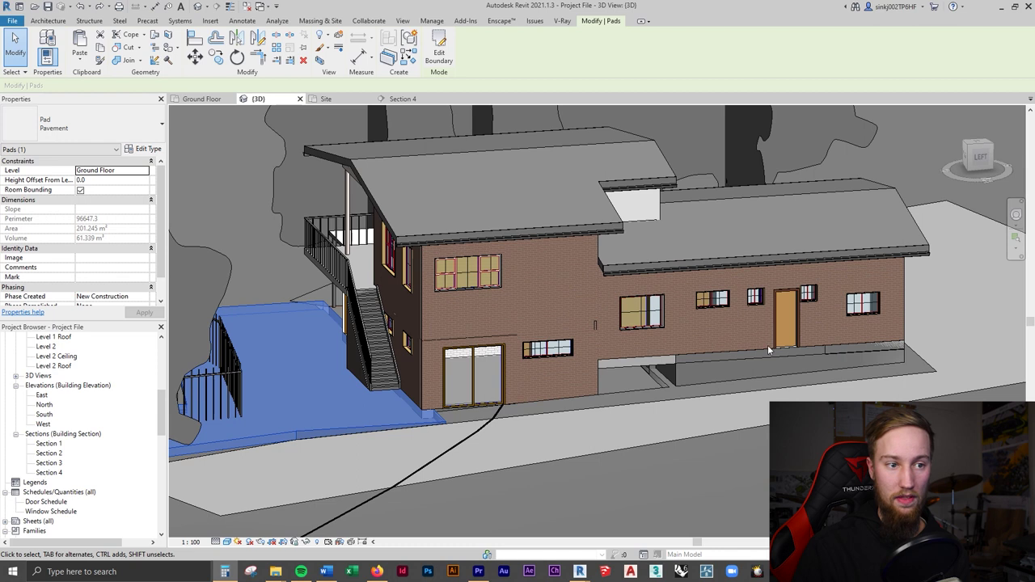
- Start another building pad in the Site plan and sketch a narrow rectangle from the pavement's corner along the house's side wall
{"action": "left_click", "coordinate": [326, 100]}
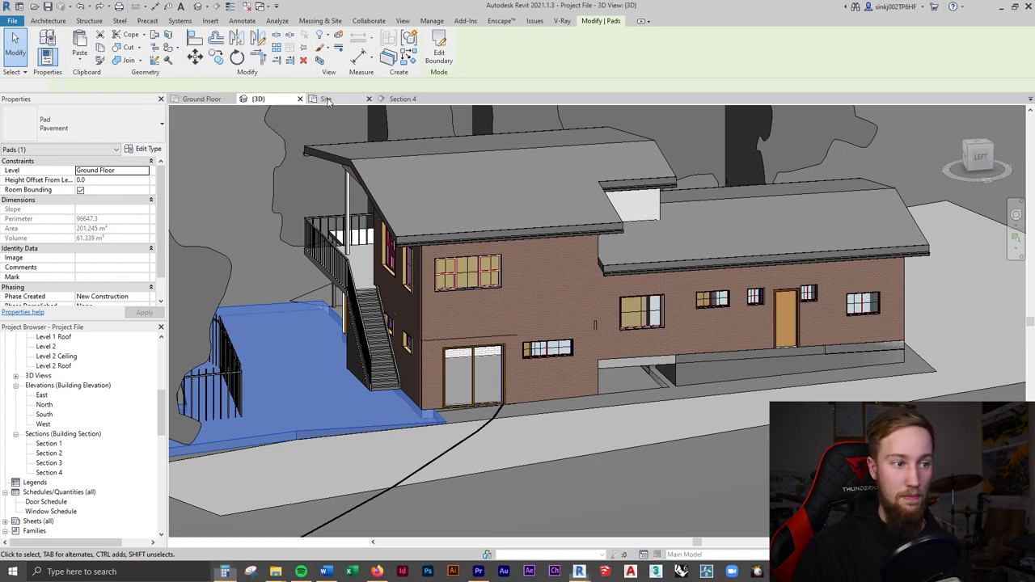
{"action": "scroll", "coordinate": [498, 297], "scroll_direction": "down", "scroll_amount": 2}
{"action": "scroll", "coordinate": [498, 297], "scroll_direction": "up", "scroll_amount": 5}
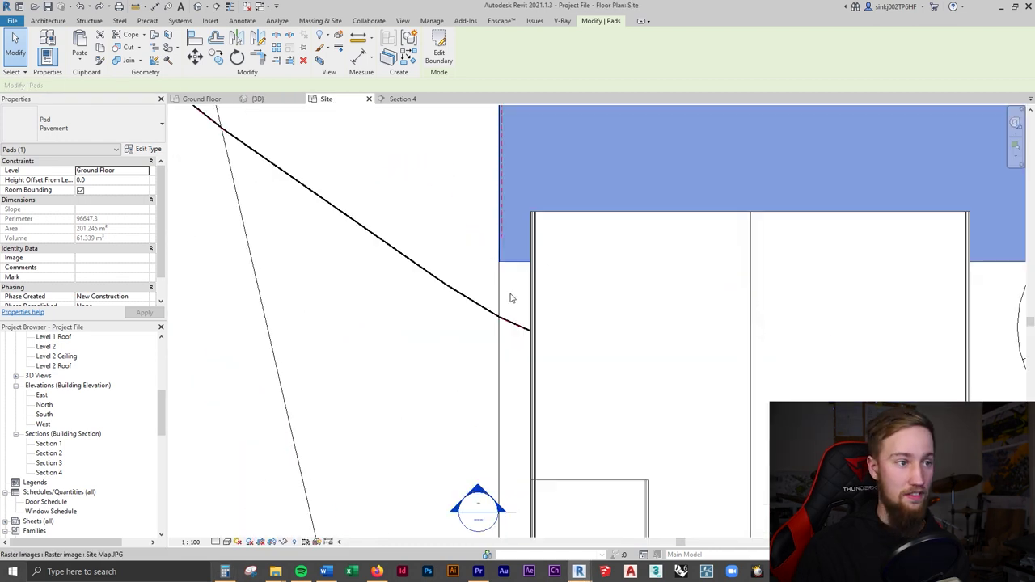
{"action": "key", "text": "Escape"}
{"action": "left_click", "coordinate": [361, 50]}
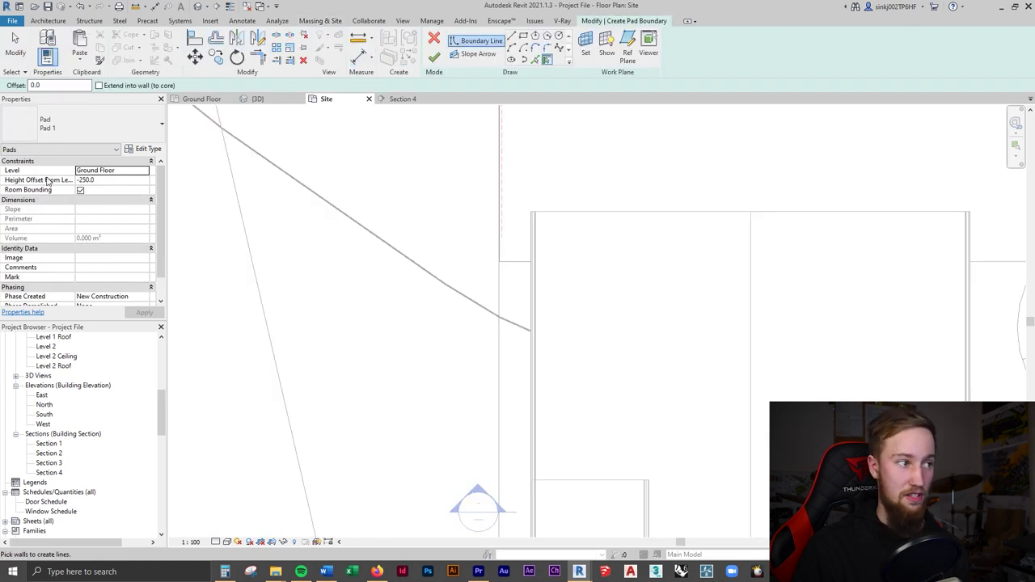
{"action": "left_click", "coordinate": [523, 38]}
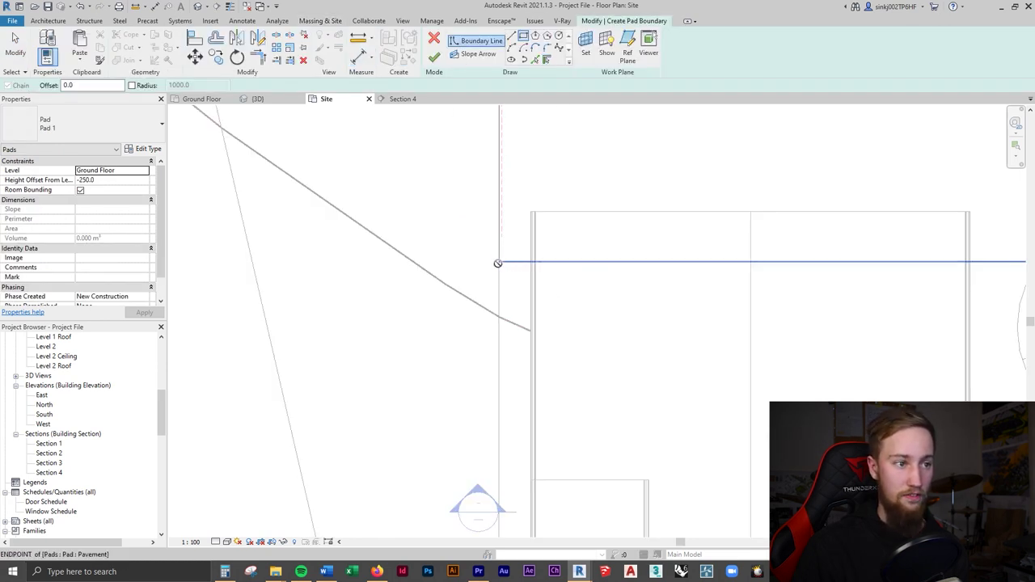
{"action": "left_click", "coordinate": [499, 261]}
{"action": "middle_click_drag", "start_coordinate": [522, 507], "coordinate": [518, 399]}
{"action": "left_click", "coordinate": [528, 313]}
{"action": "key", "text": "Escape"}
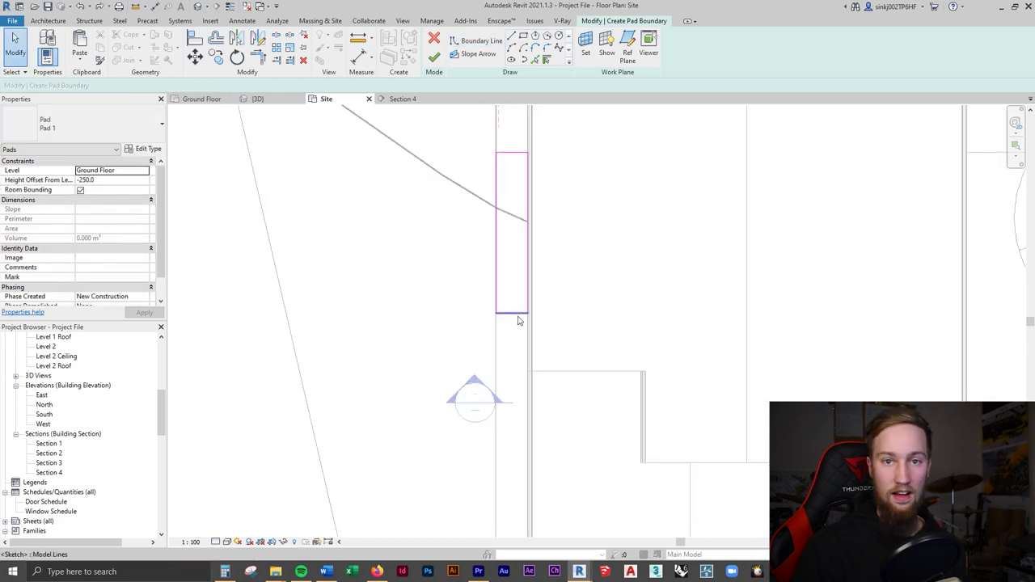
- Shorten the sketched pad rectangle by setting a new distance between its two short edges
{"action": "left_click", "coordinate": [518, 320]}
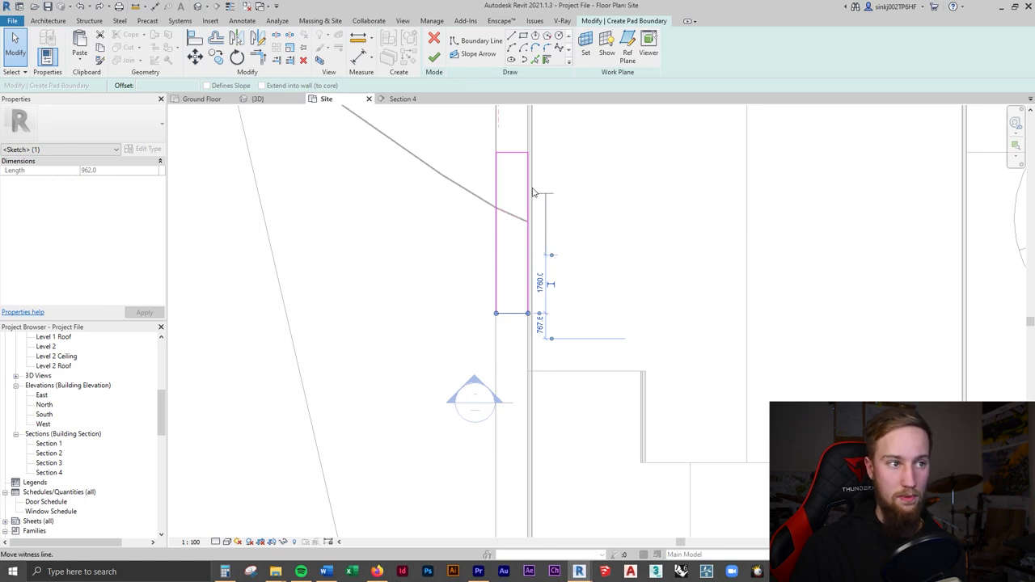
{"action": "left_click", "coordinate": [527, 164]}
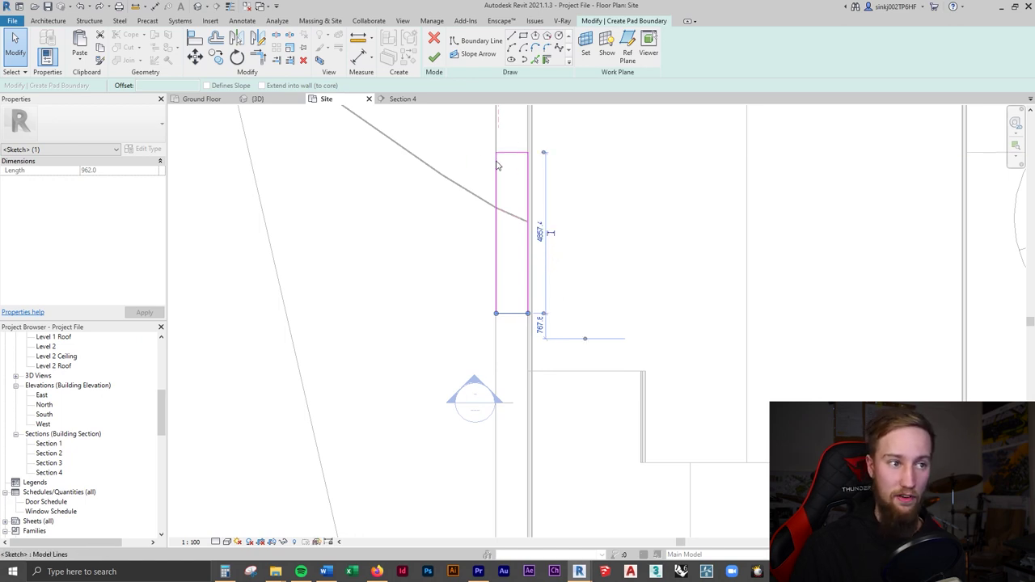
{"action": "left_click", "coordinate": [540, 233]}
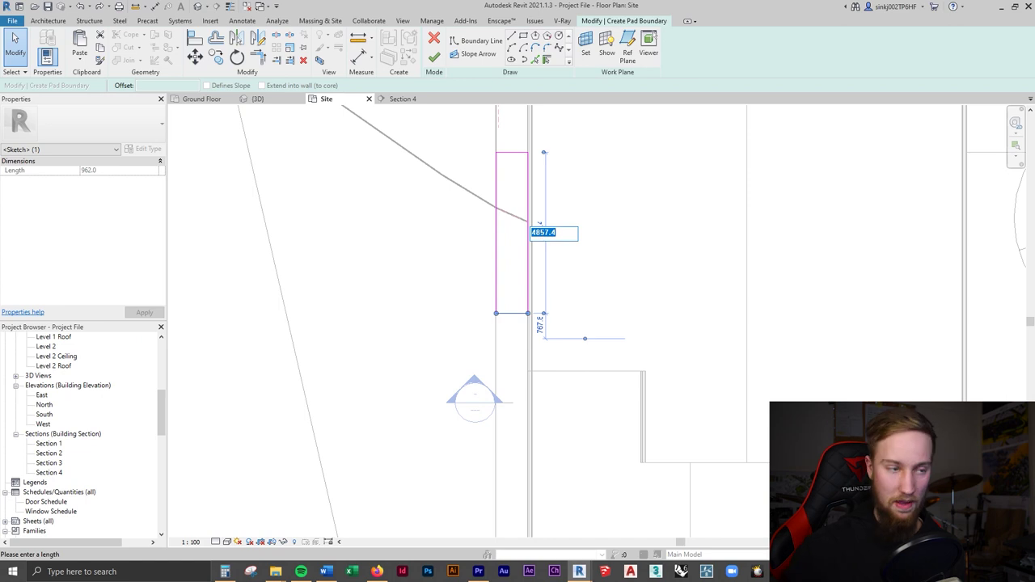
{"action": "key", "text": "Return"}
- Duplicate the Pad 1 type as "Pavement 350mm" and set its structure layer thickness to 350 mm
{"action": "left_click", "coordinate": [148, 149]}
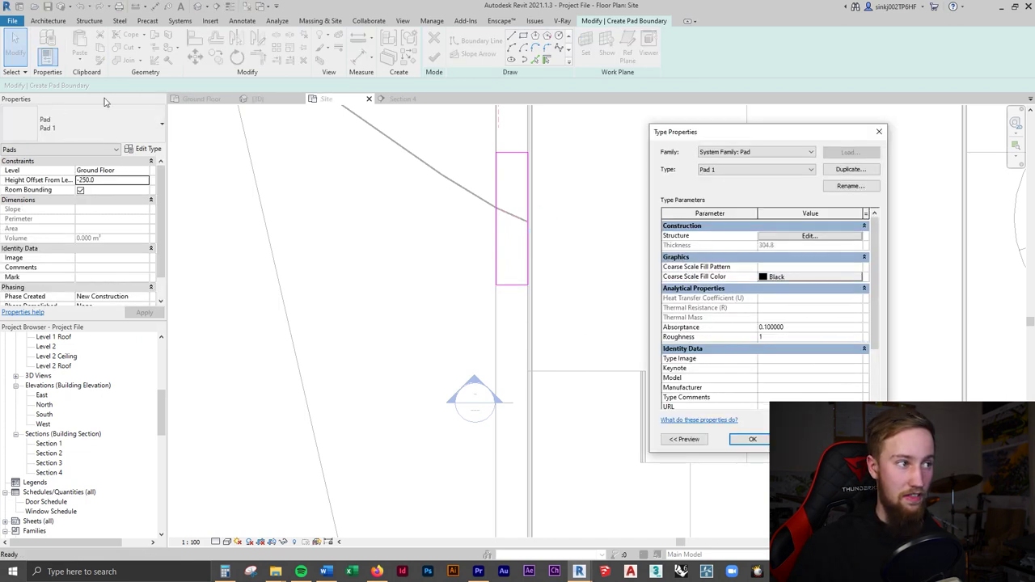
{"action": "left_click", "coordinate": [809, 235]}
{"action": "left_click", "coordinate": [745, 429]}
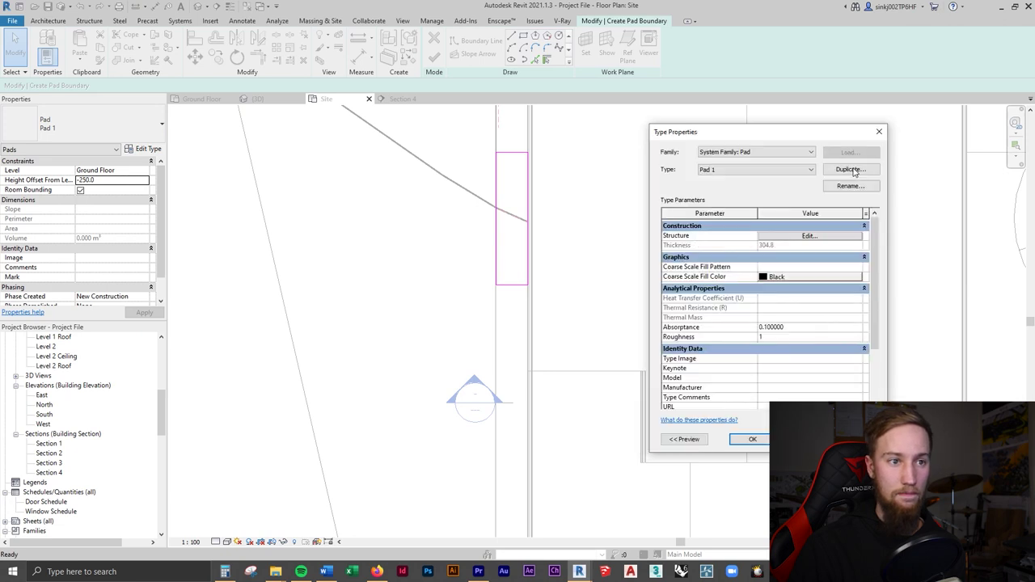
{"action": "left_click", "coordinate": [851, 169]}
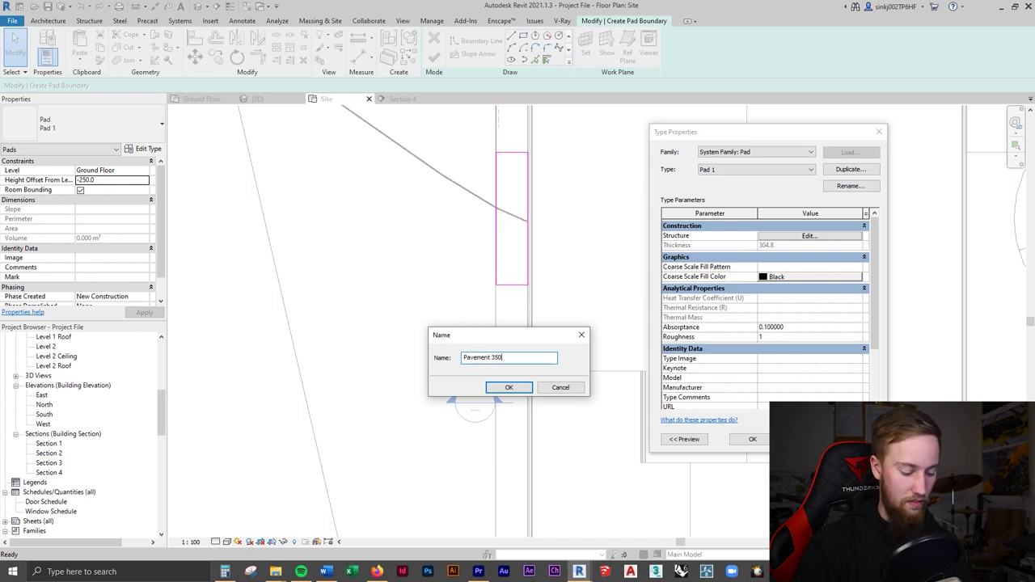
{"action": "type", "text": "mm"}
{"action": "key", "text": "Return"}
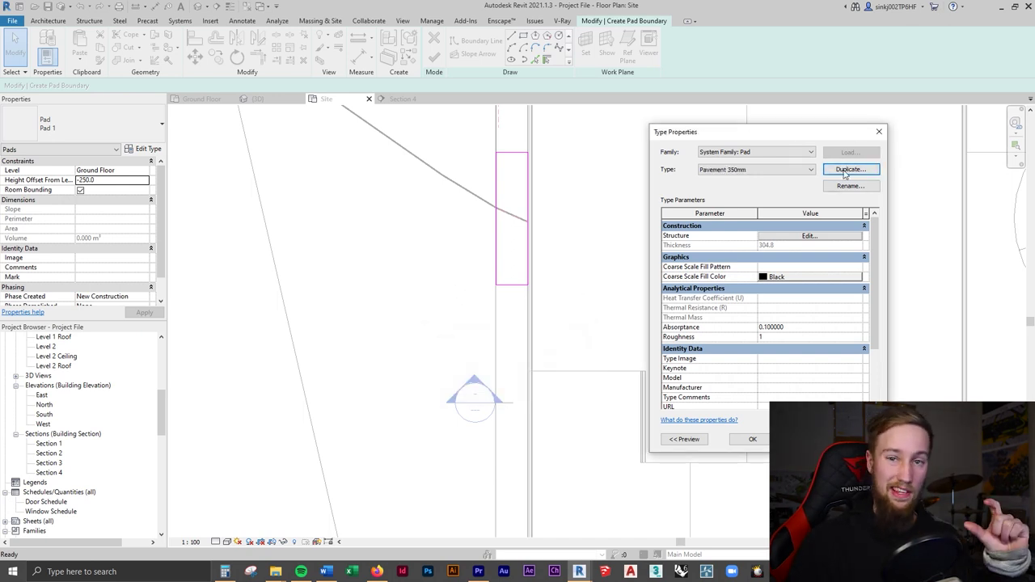
{"action": "left_click", "coordinate": [785, 236]}
{"action": "left_click", "coordinate": [799, 235]}
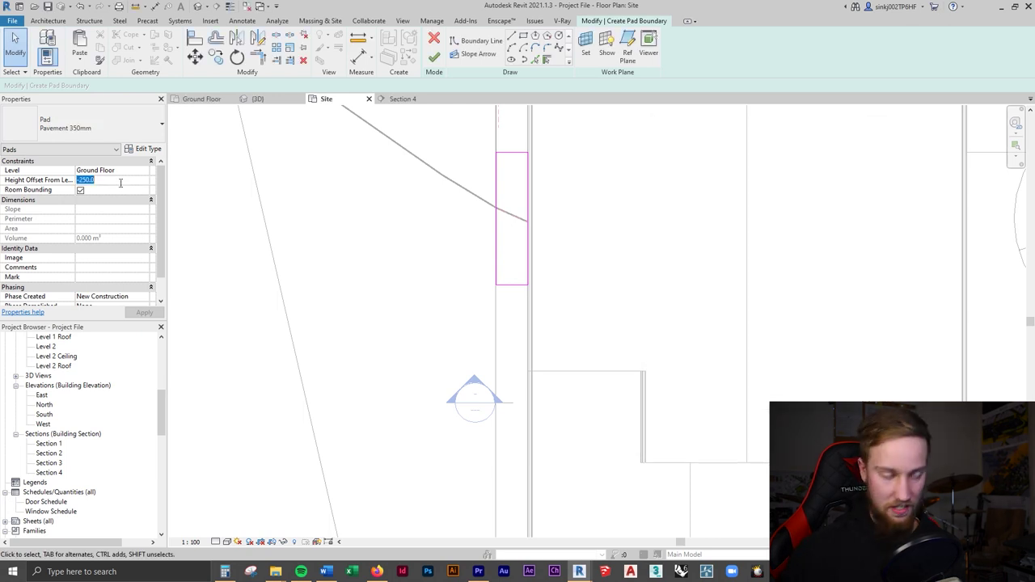
- Give the pad a 350 mm height offset from the Ground Floor and finish its boundary sketch, checking it in 3D
{"action": "left_click", "coordinate": [434, 59]}
{"action": "left_click", "coordinate": [258, 99]}
{"action": "middle_click_drag", "start_coordinate": [522, 466], "coordinate": [712, 518], "text": "shift"}
{"action": "middle_click_drag", "start_coordinate": [584, 450], "coordinate": [500, 372], "text": "shift"}
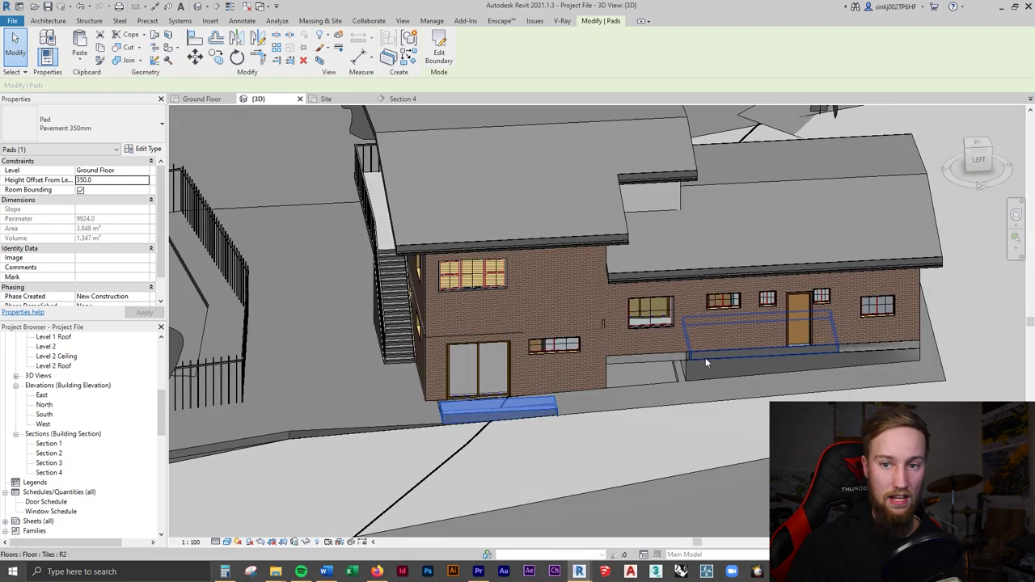
- Raise the sill height of the ground-floor sliding door facing the new pad
{"action": "middle_click_drag", "start_coordinate": [882, 353], "coordinate": [485, 413], "text": "shift"}
{"action": "scroll", "coordinate": [452, 421], "scroll_direction": "up", "scroll_amount": 5}
{"action": "middle_click_drag", "start_coordinate": [399, 410], "coordinate": [533, 187], "text": "shift"}
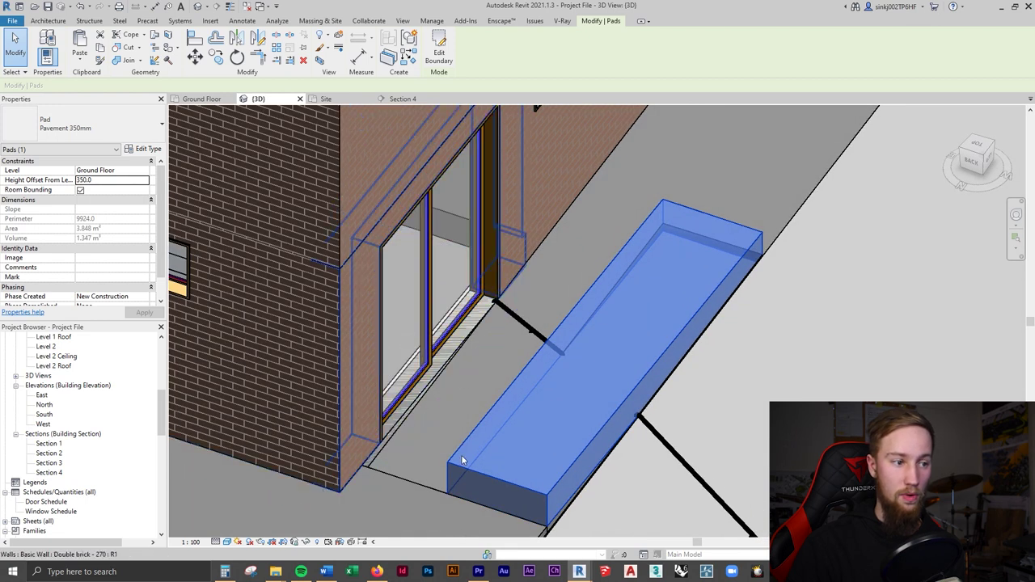
{"action": "middle_click_drag", "start_coordinate": [421, 398], "coordinate": [456, 333], "text": "shift"}
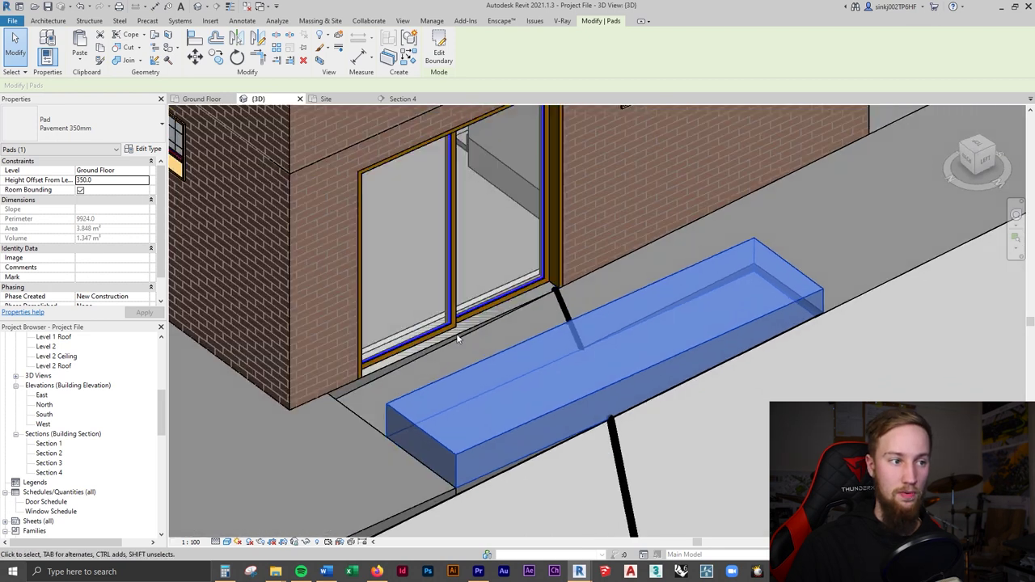
{"action": "left_click", "coordinate": [447, 322]}
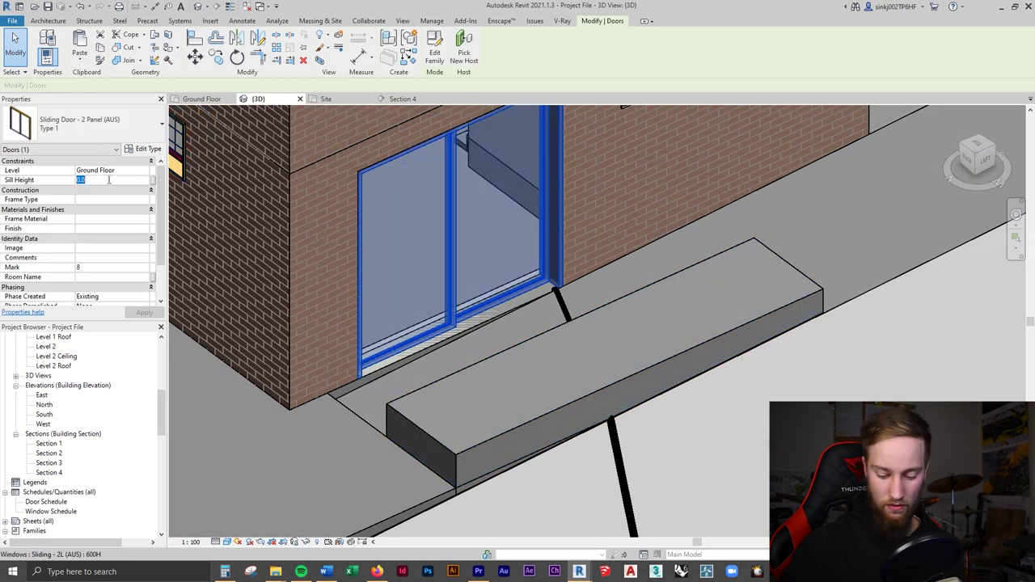
{"action": "key", "text": "Return"}
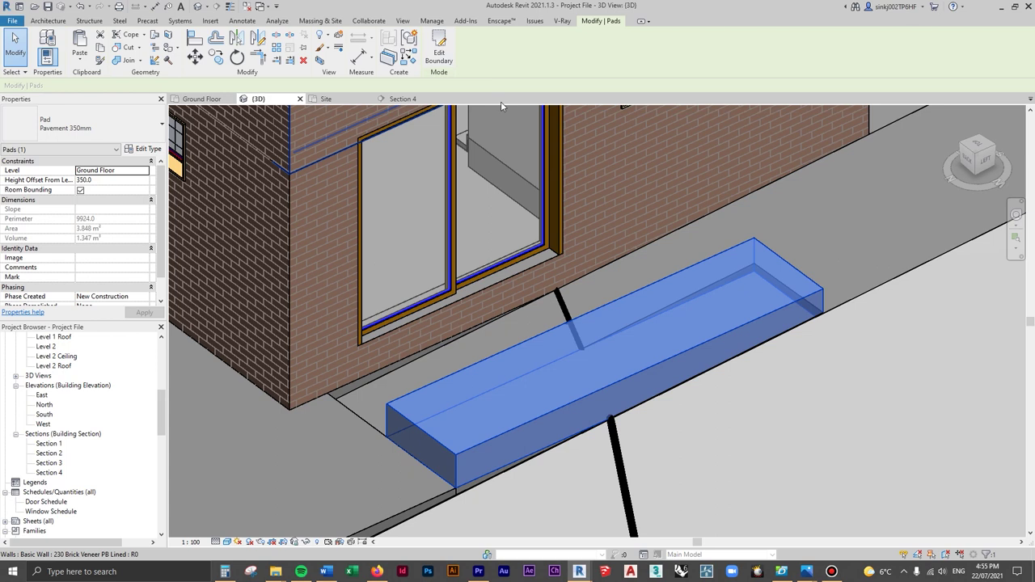
- Edit the pad's boundary and align its house-side edge with the face of the brick wall
{"action": "left_click", "coordinate": [439, 51]}
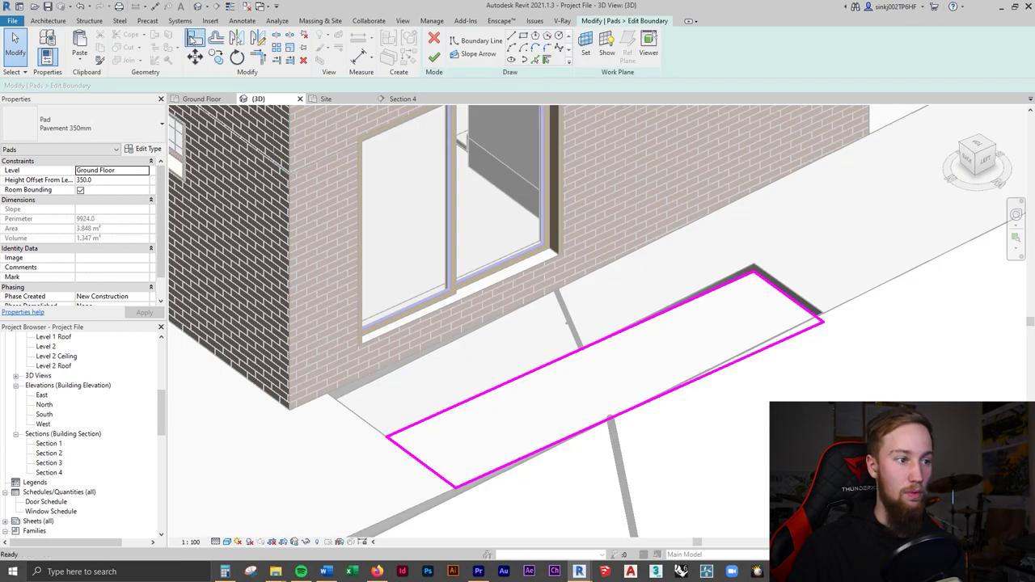
{"action": "key", "text": "a"}
{"action": "key", "text": "l"}
{"action": "left_click", "coordinate": [308, 402]}
{"action": "left_click", "coordinate": [451, 408]}
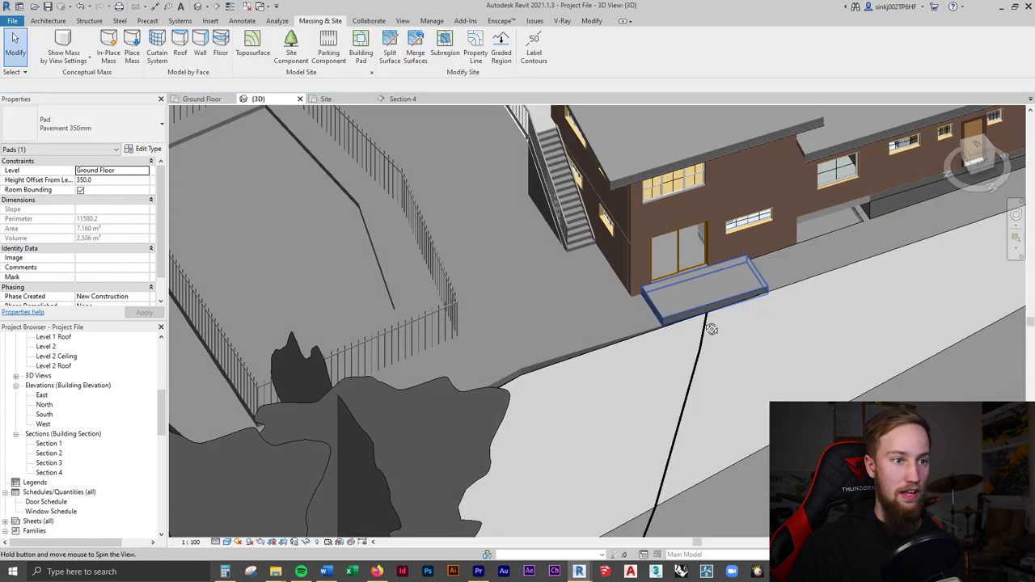
- Create further Pavement 350mm pads in the Site plan, stepping up along the brick side wall towards the raised door
{"action": "middle_click_drag", "start_coordinate": [583, 388], "coordinate": [532, 399], "text": "shift"}
{"action": "scroll", "coordinate": [469, 404], "scroll_direction": "up", "scroll_amount": 3}
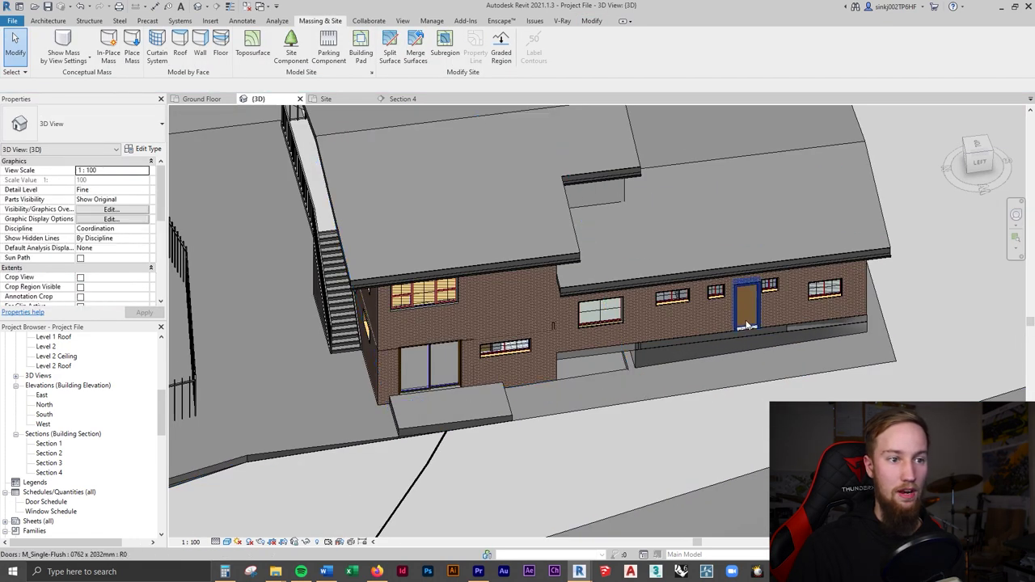
{"action": "left_click", "coordinate": [326, 99]}
{"action": "scroll", "coordinate": [556, 340], "scroll_direction": "down", "scroll_amount": 1}
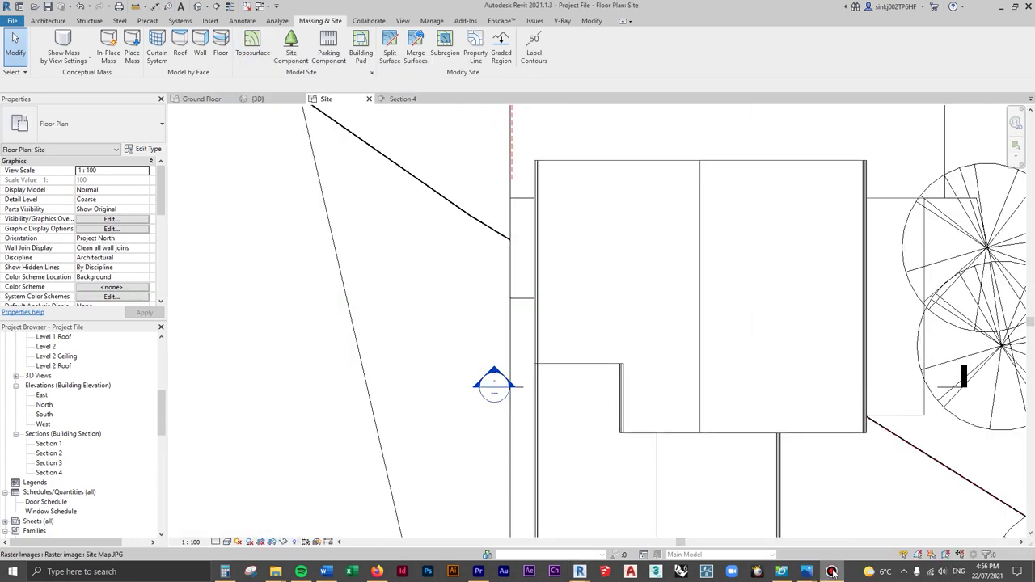
{"action": "left_click", "coordinate": [360, 50]}
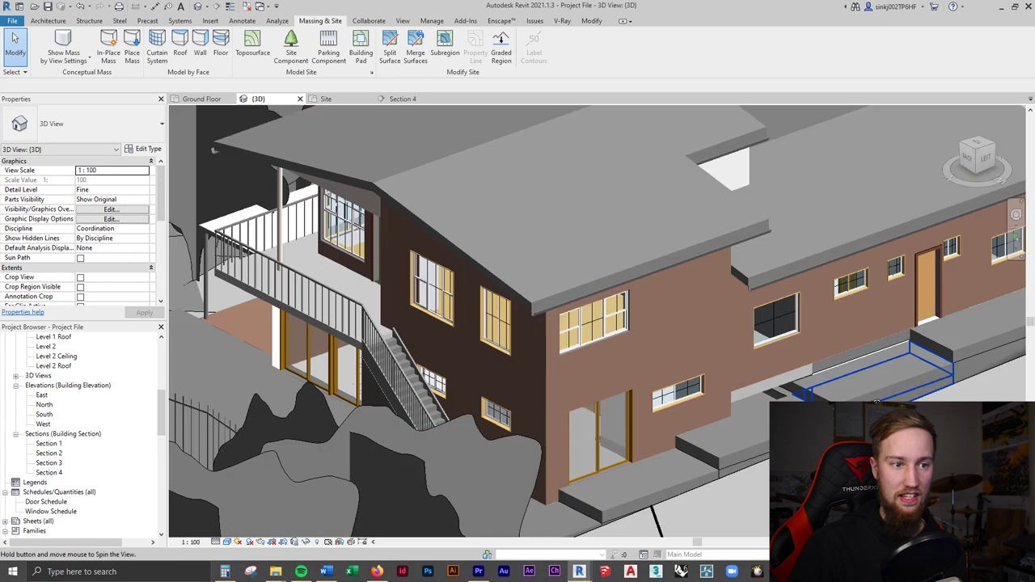
- Edit the boundary of the highest pad below the raised side door, extending it along the wall to the house's far end
{"action": "middle_click_drag", "start_coordinate": [876, 402], "coordinate": [729, 407], "text": "shift"}
{"action": "scroll", "coordinate": [865, 388], "scroll_direction": "down", "scroll_amount": 3}
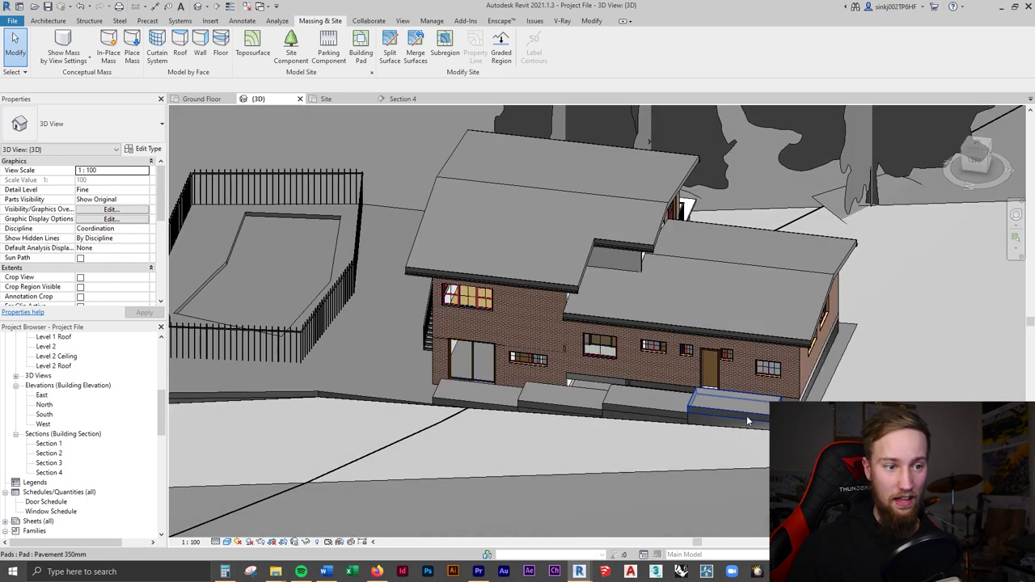
{"action": "left_click", "coordinate": [748, 420]}
{"action": "scroll", "coordinate": [748, 420], "scroll_direction": "up", "scroll_amount": 5}
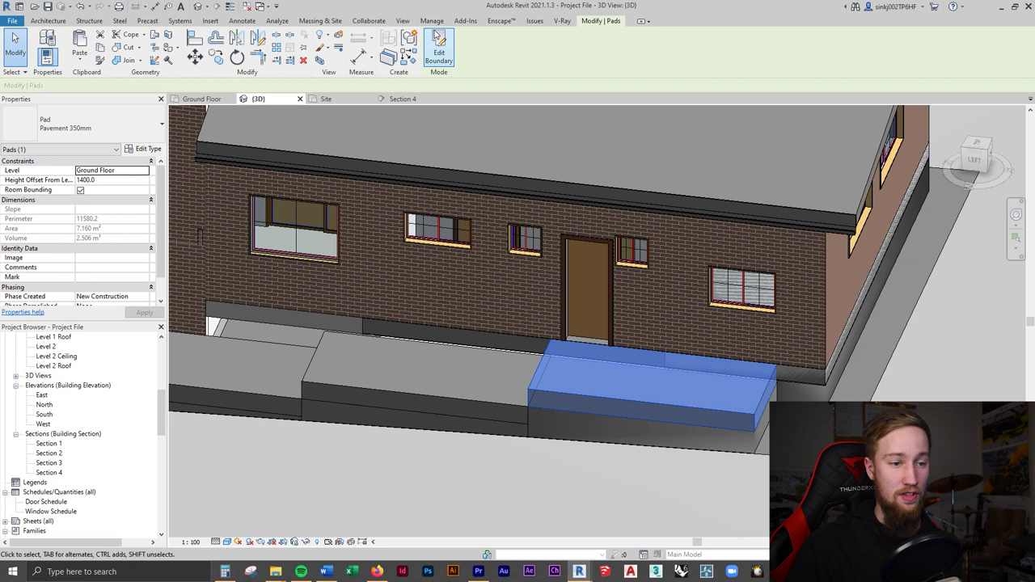
{"action": "left_click", "coordinate": [437, 44]}
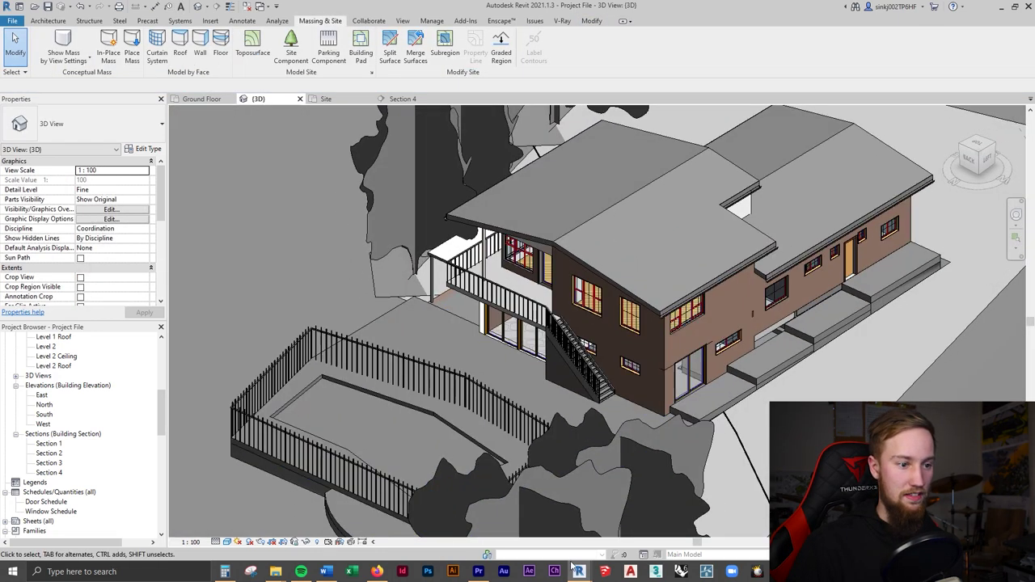
- Switch to Enscape and move back from the brick side wall to check the stepped pads
{"action": "mouse_move", "coordinate": [576, 570]}
{"action": "left_click", "coordinate": [639, 518]}
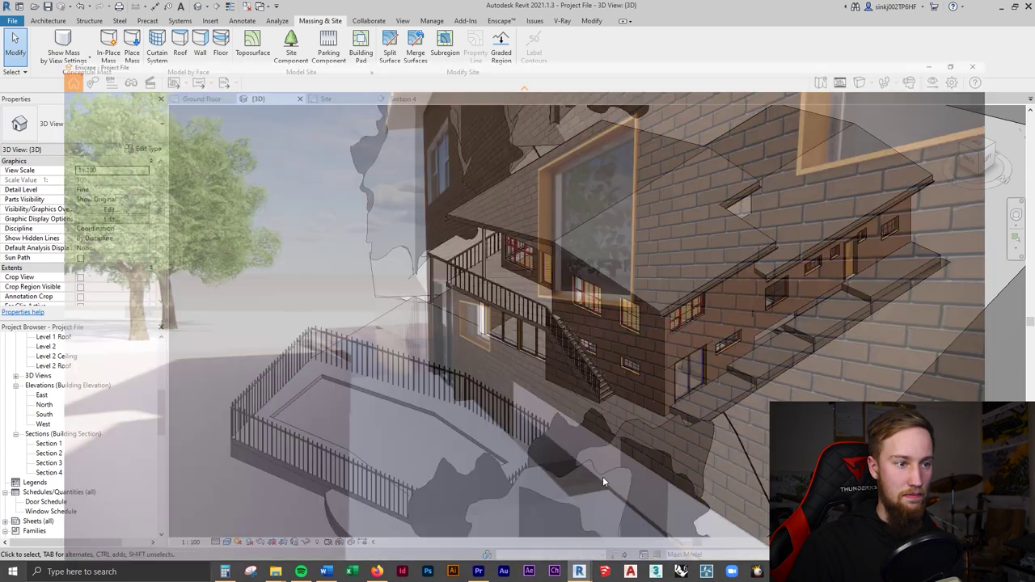
{"action": "left_click_drag", "start_coordinate": [607, 453], "coordinate": [638, 509]}
{"action": "key", "text": "a"}
{"action": "key", "text": "s"}
{"action": "left_click_drag", "start_coordinate": [518, 324], "coordinate": [704, 303]}
- Switch to Revit and assign the Tile, Quarry material to the structure layer of the Pavement 350mm pad type
{"action": "mouse_move", "coordinate": [579, 571]}
{"action": "left_click", "coordinate": [552, 534]}
{"action": "left_click", "coordinate": [552, 534]}
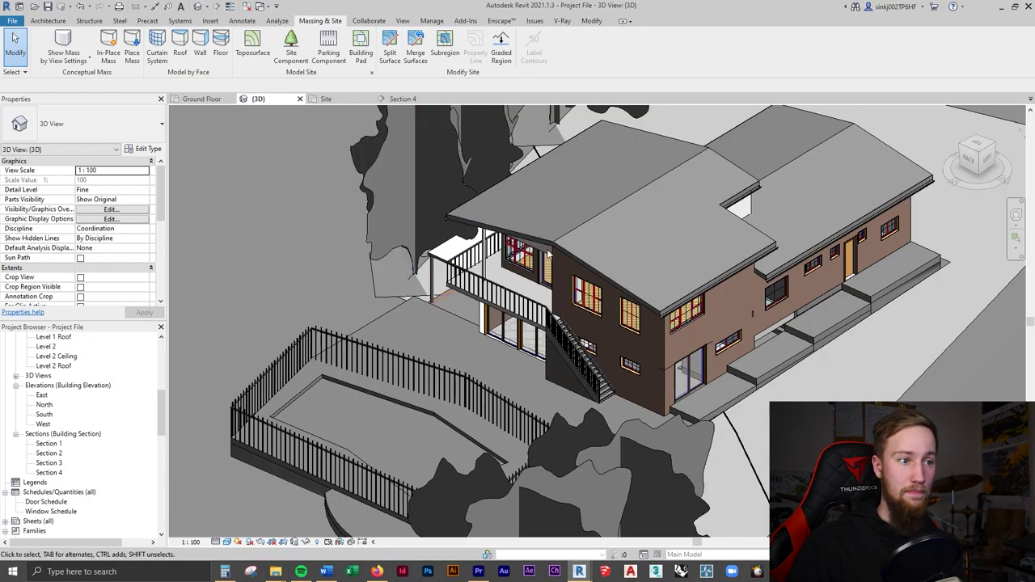
{"action": "left_click", "coordinate": [754, 380]}
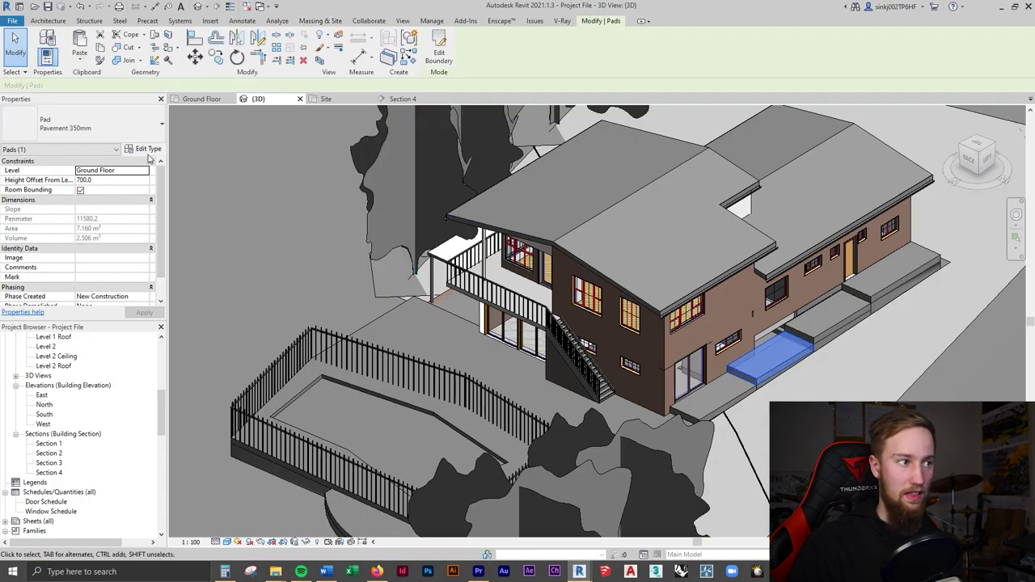
{"action": "left_click", "coordinate": [154, 152]}
{"action": "left_click", "coordinate": [850, 169]}
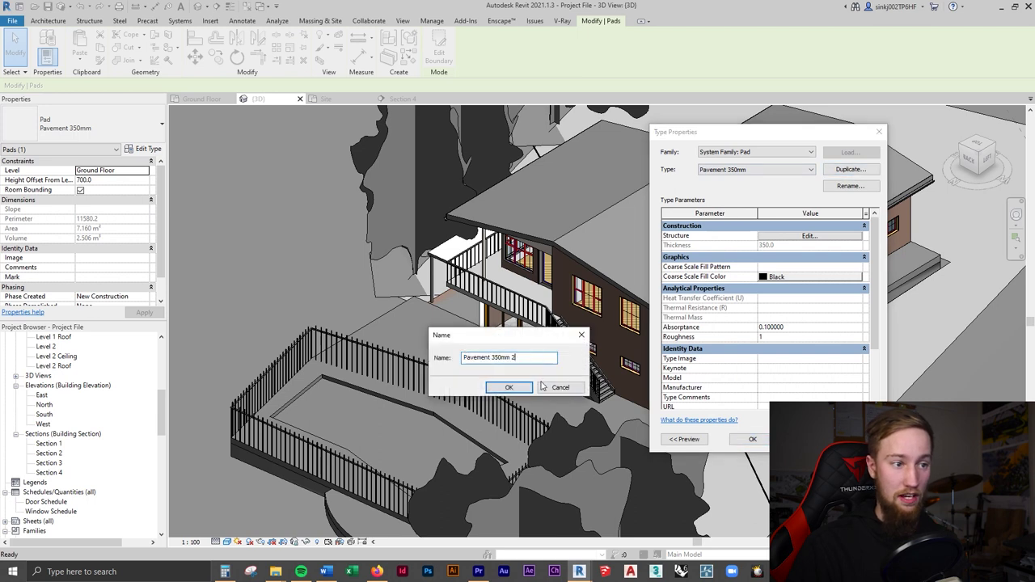
{"action": "left_click", "coordinate": [546, 390]}
{"action": "left_click", "coordinate": [773, 236]}
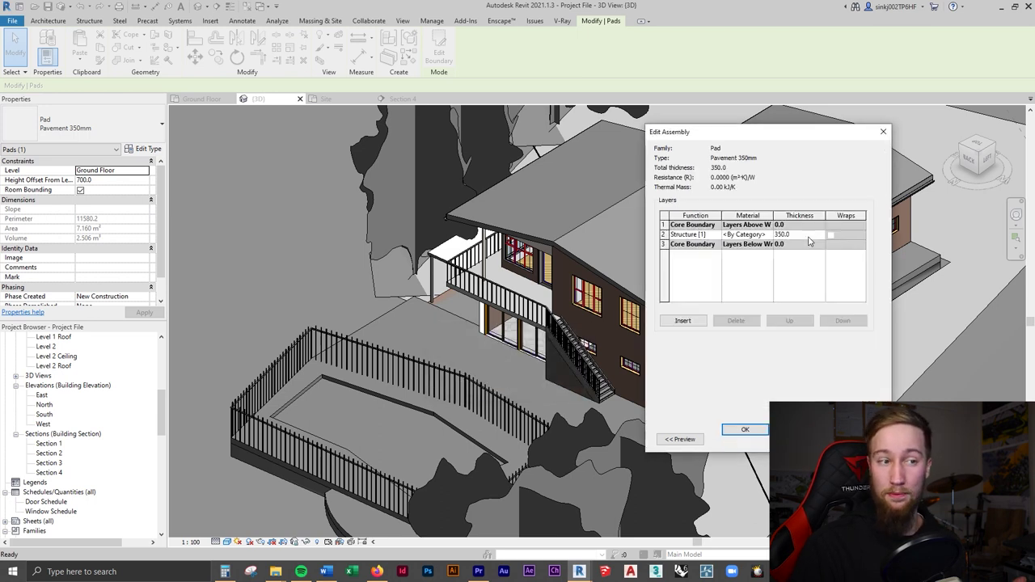
{"action": "left_click", "coordinate": [768, 234]}
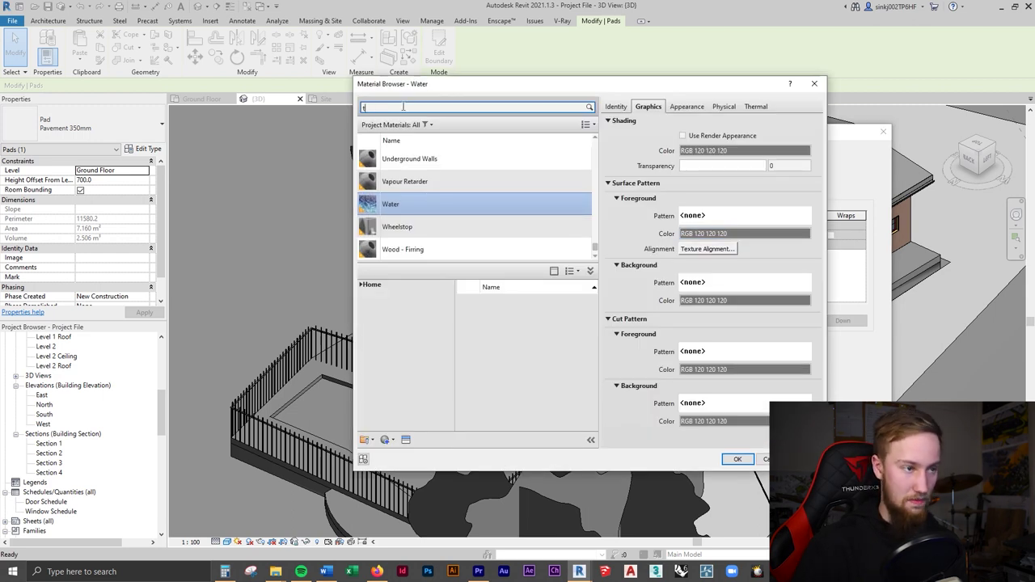
{"action": "scroll", "coordinate": [435, 200], "scroll_direction": "down", "scroll_amount": 1}
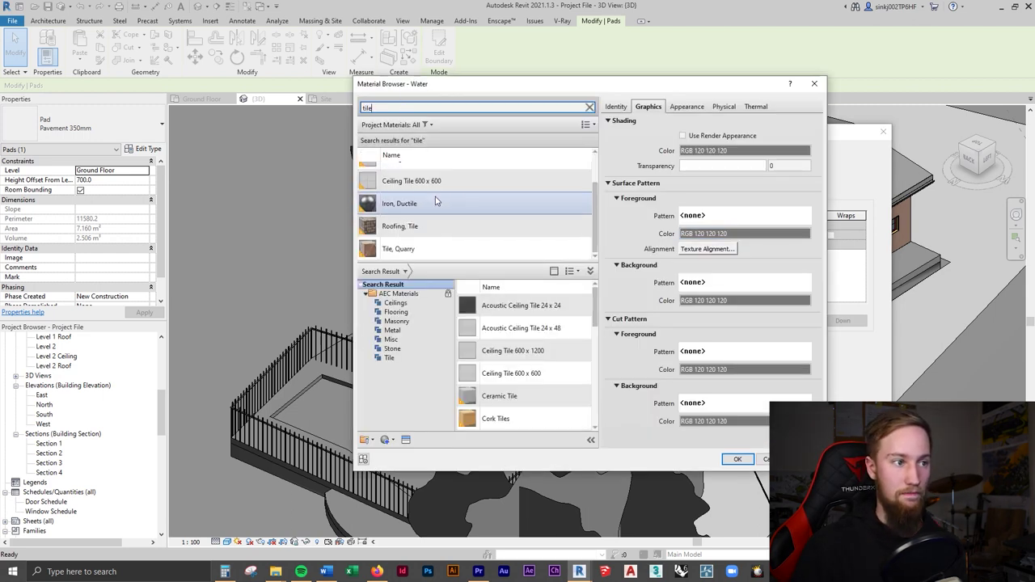
{"action": "double_click", "coordinate": [419, 249]}
{"action": "left_click", "coordinate": [758, 427]}
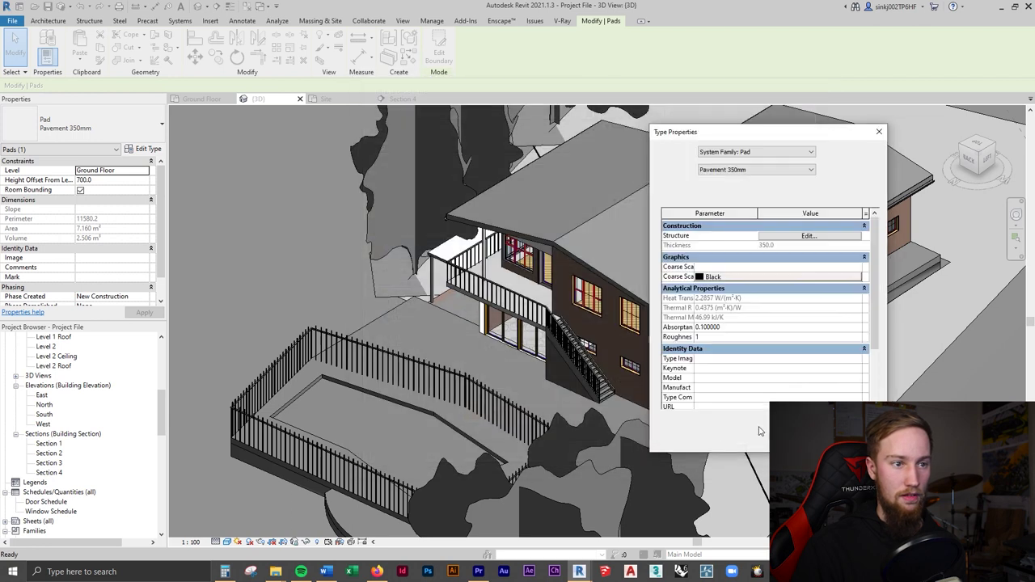
{"action": "left_click", "coordinate": [756, 439]}
{"action": "left_click", "coordinate": [753, 439]}
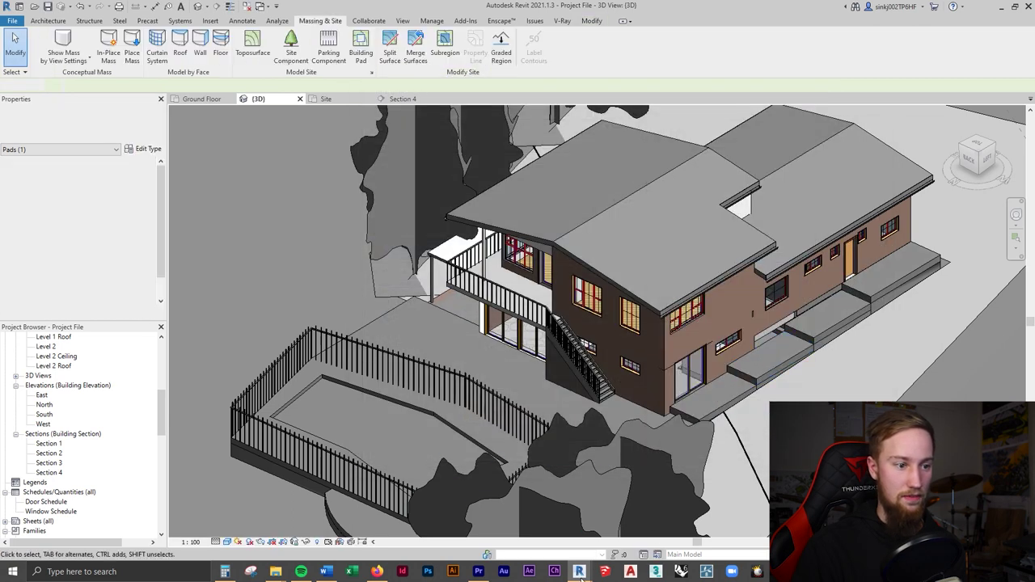
- Switch to Enscape and walk up the tiled steps along the brick side wall and into the house
{"action": "mouse_move", "coordinate": [579, 572]}
{"action": "left_click", "coordinate": [601, 533]}
{"action": "key", "text": "s"}
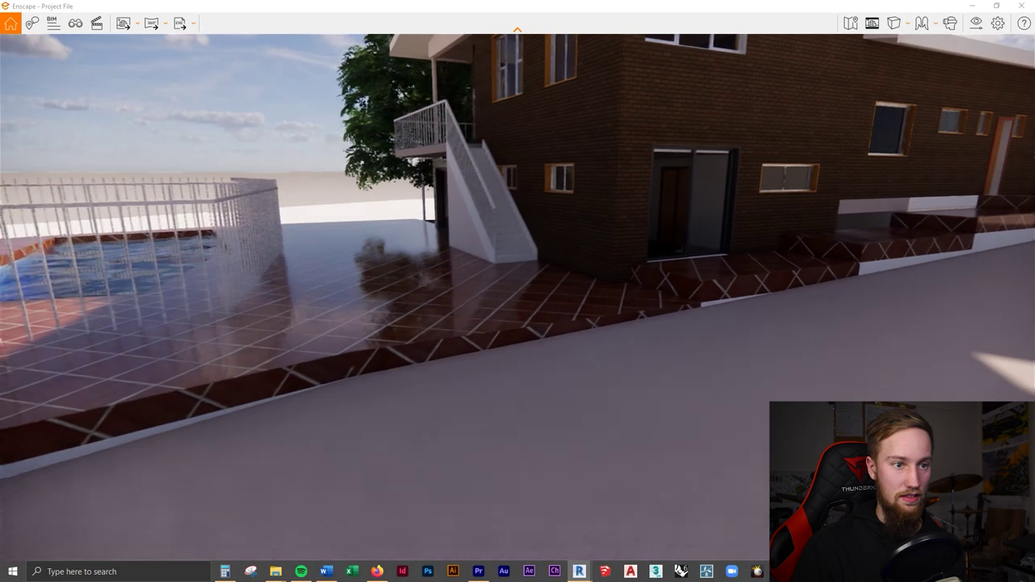
{"action": "key", "text": "s"}
{"action": "key", "text": "w"}
{"action": "key", "text": "space"}
{"action": "key", "text": "w"}
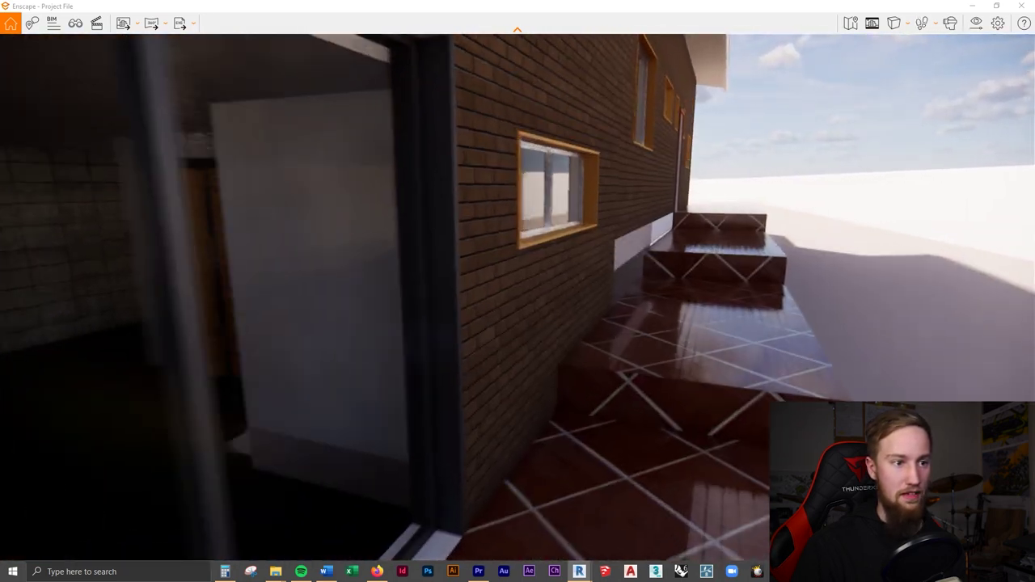
{"action": "key", "text": "w"}
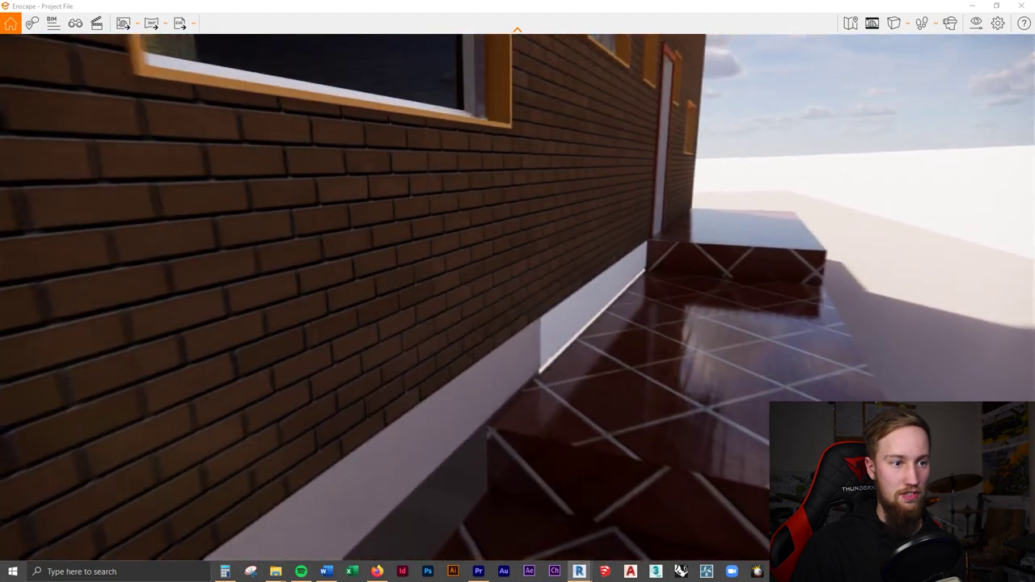
{"action": "key", "text": "w"}
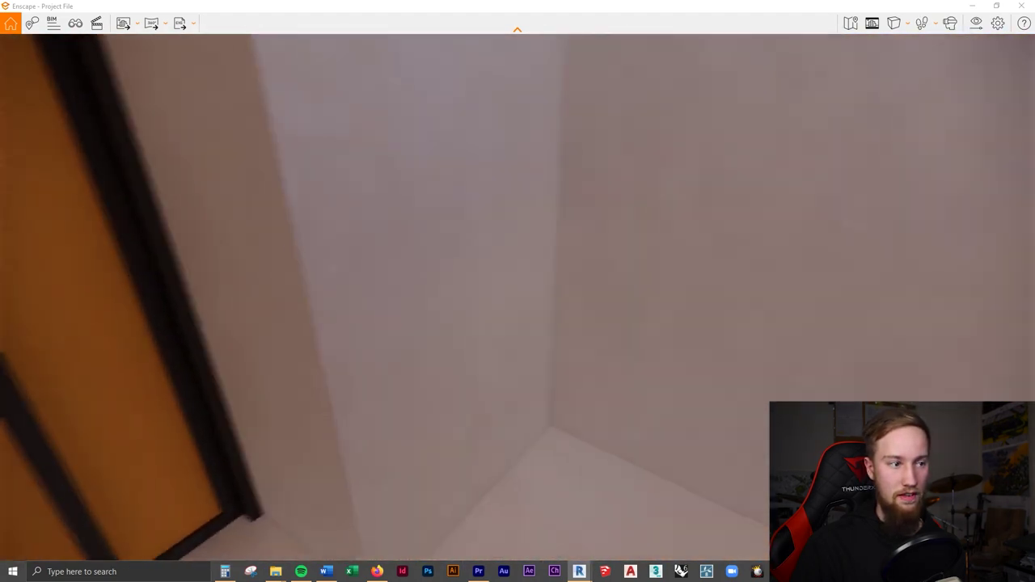
{"action": "key", "text": "w"}
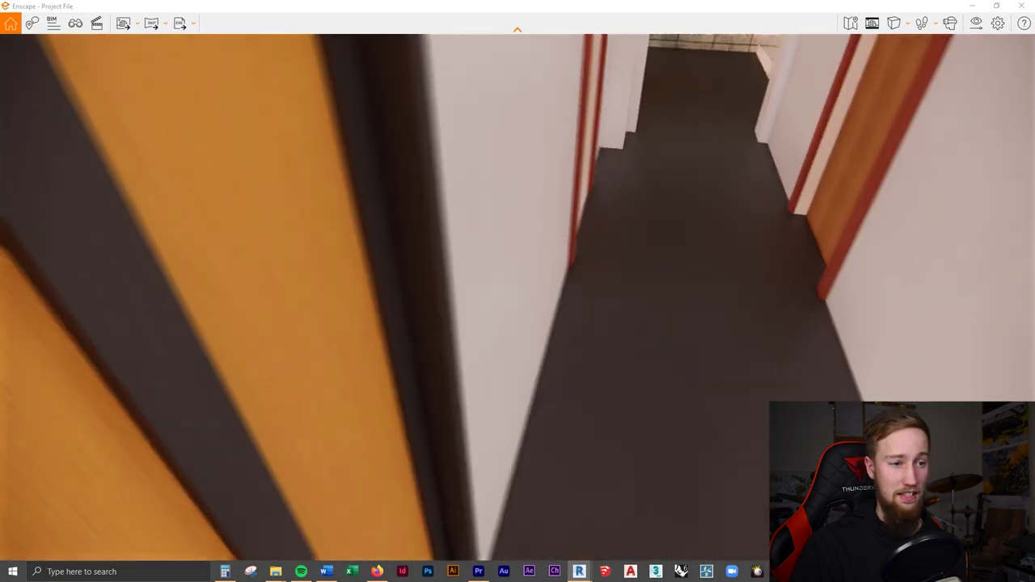
- Move through the house and out to the tiled patio to inspect the covered area beside the block wall
{"action": "key", "text": "w"}
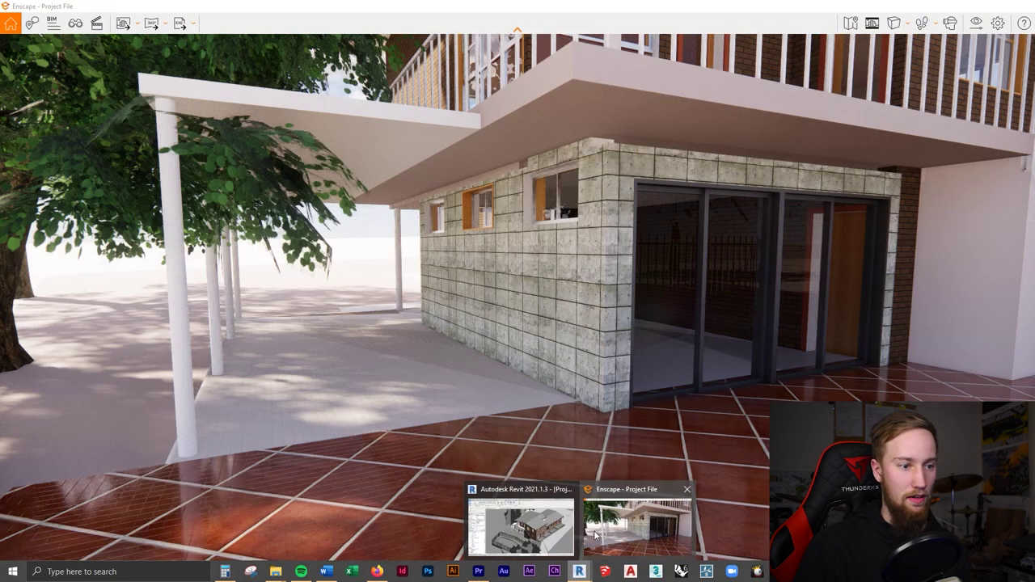
{"action": "left_click", "coordinate": [595, 535]}
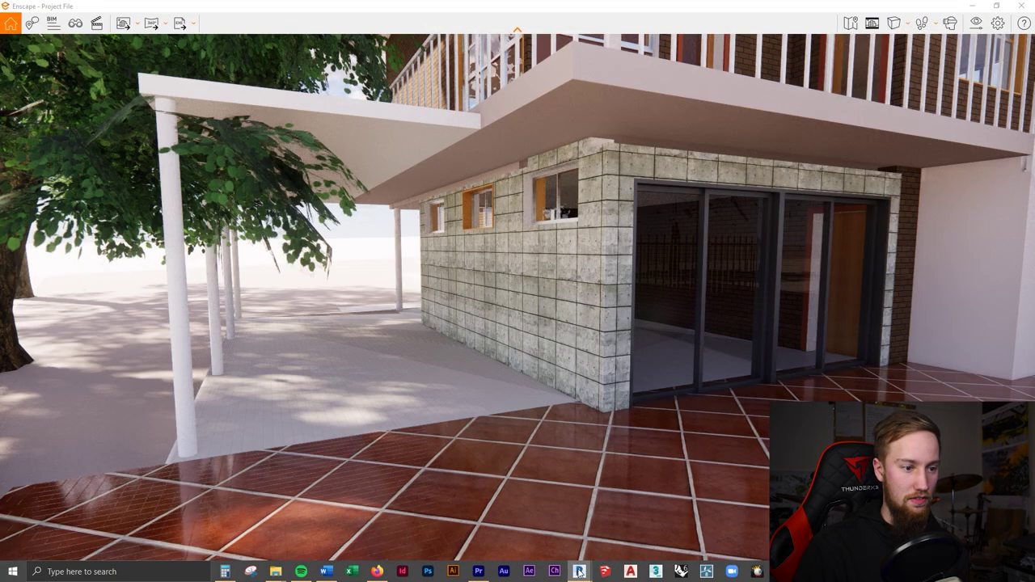
- Switch to Revit and give the floor under the side awning, beside the block wall, a timber decking finish
{"action": "left_click", "coordinate": [540, 530]}
{"action": "scroll", "coordinate": [600, 437], "scroll_direction": "up", "scroll_amount": 5}
{"action": "middle_click_drag", "start_coordinate": [600, 437], "coordinate": [647, 364], "text": "shift"}
{"action": "left_click", "coordinate": [448, 388]}
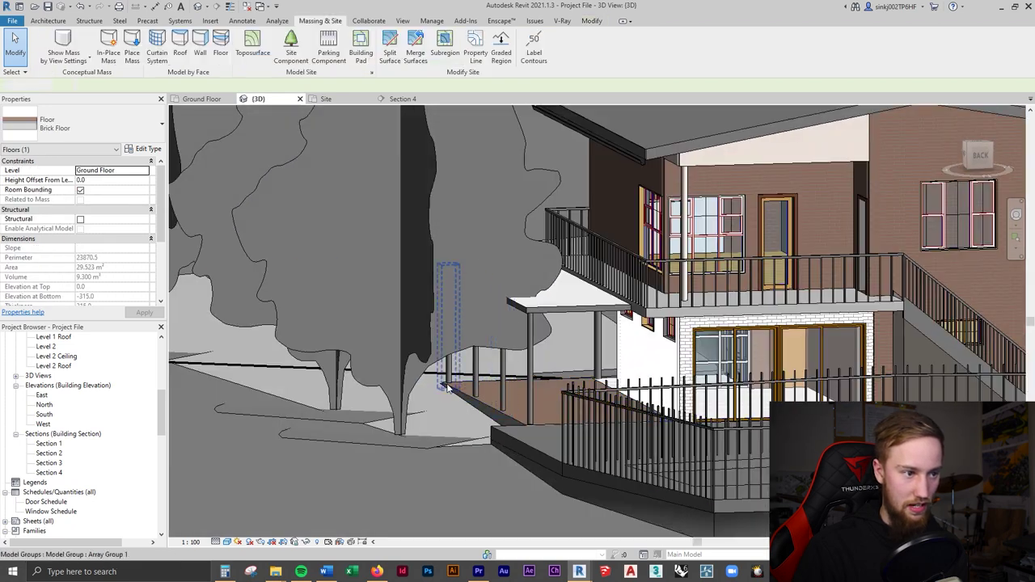
{"action": "left_click", "coordinate": [449, 392]}
{"action": "middle_click_drag", "start_coordinate": [444, 423], "coordinate": [501, 404], "text": "shift"}
{"action": "scroll", "coordinate": [502, 405], "scroll_direction": "down", "scroll_amount": 3}
{"action": "key", "text": "Escape"}
{"action": "middle_click_drag", "start_coordinate": [582, 368], "coordinate": [602, 437], "text": "shift"}
{"action": "left_click", "coordinate": [603, 437]}
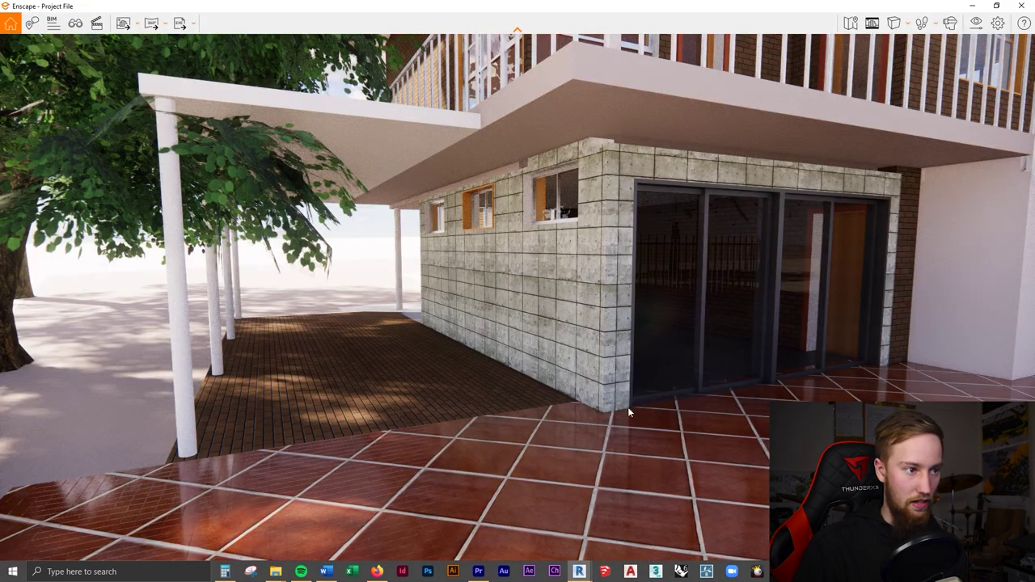
- Switch to Enscape and move around the timber decking under the side awning to check it
{"action": "left_click_drag", "start_coordinate": [628, 409], "coordinate": [533, 404]}
{"action": "key", "text": "w"}
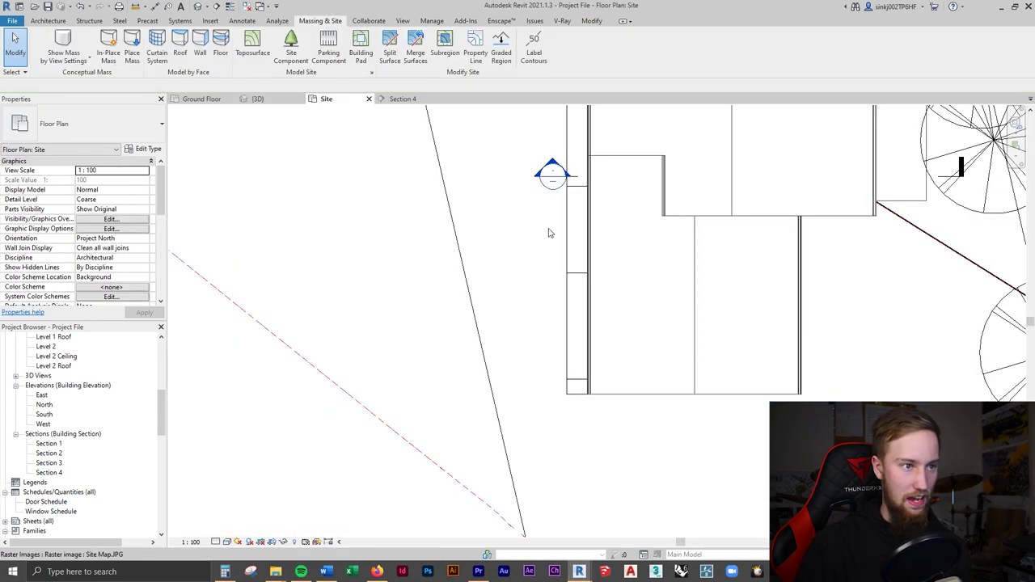
- Switch to Revit's Site plan and build a hip-roofed outbuilding with Double brick - 270 walls at the rectangular reference planes near the pool
{"action": "middle_click_drag", "start_coordinate": [857, 316], "coordinate": [543, 313]}
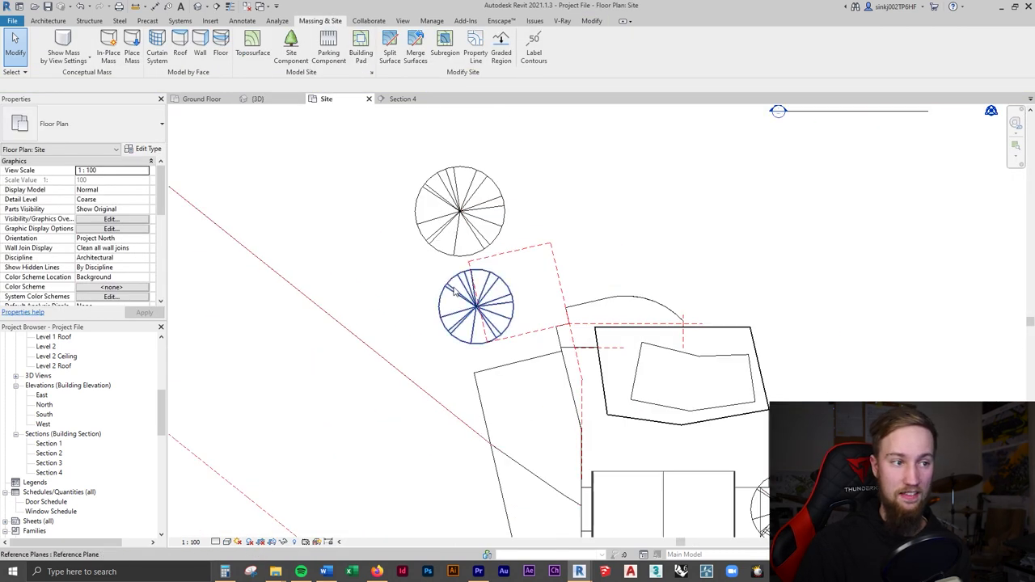
{"action": "scroll", "coordinate": [493, 242], "scroll_direction": "up", "scroll_amount": 3}
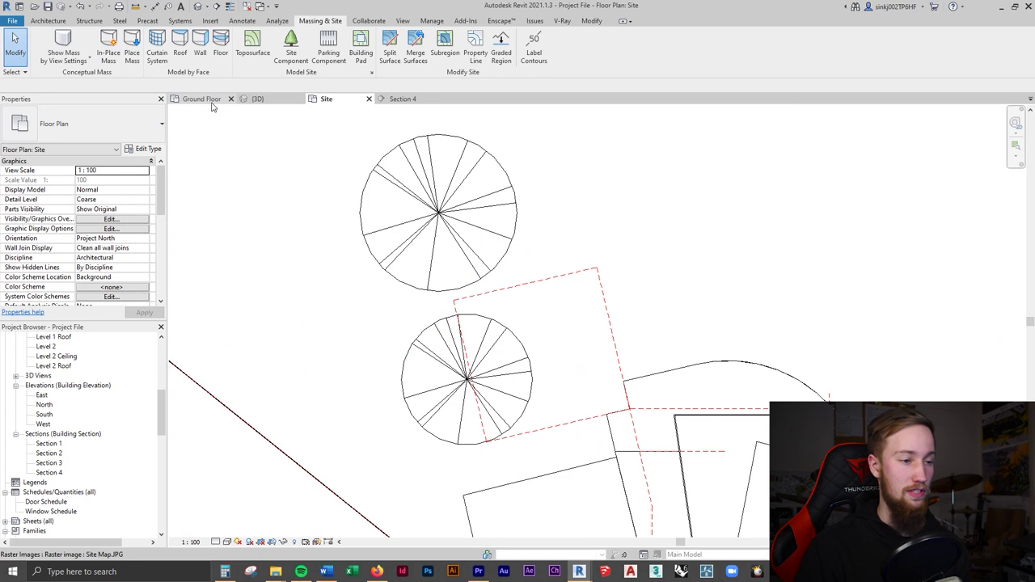
{"action": "middle_click_drag", "start_coordinate": [394, 250], "coordinate": [405, 207]}
{"action": "left_click", "coordinate": [49, 21]}
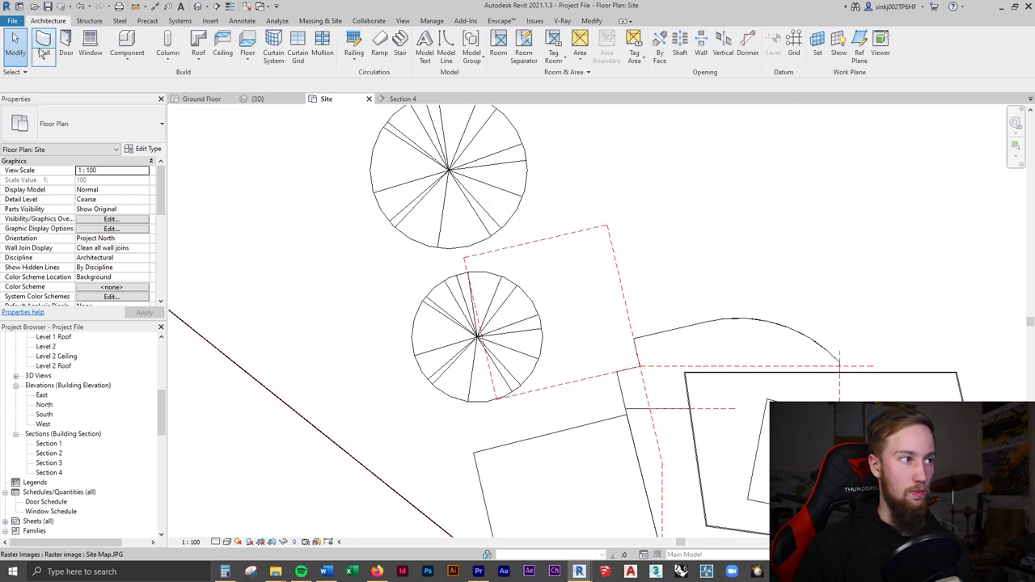
{"action": "key", "text": "w"}
{"action": "key", "text": "a"}
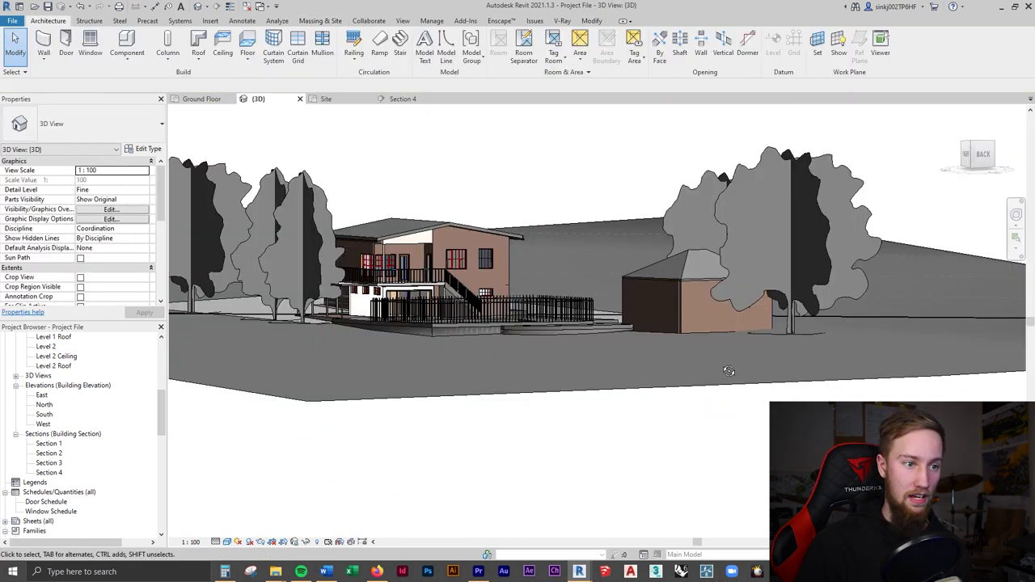
- Create a Pavement 350mm building pad along the outbuilding's roof outline on the Ground Floor level with a height offset of 0
{"action": "middle_click_drag", "start_coordinate": [730, 372], "coordinate": [797, 364], "text": "shift"}
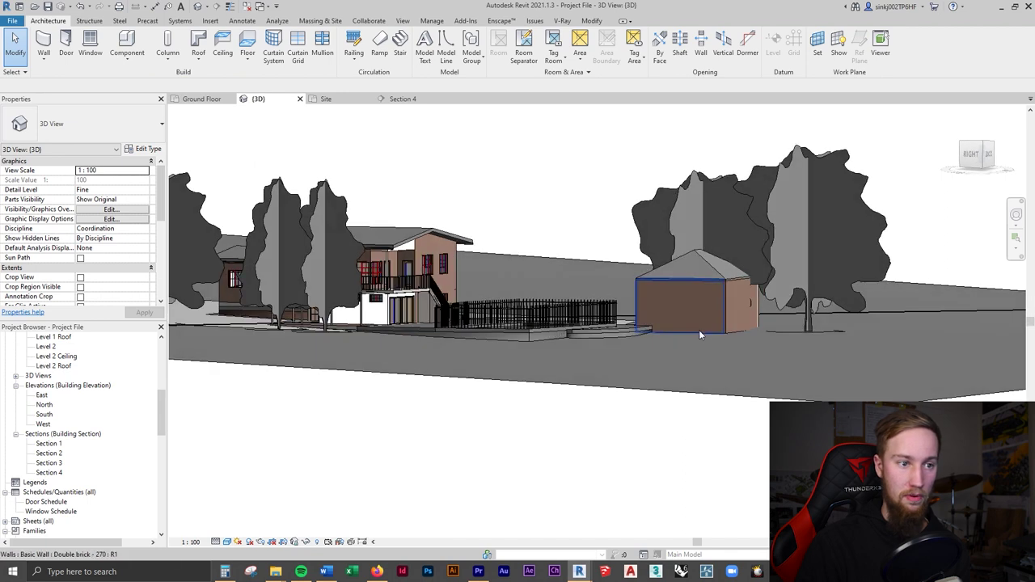
{"action": "middle_click_drag", "start_coordinate": [738, 302], "coordinate": [694, 331], "text": "shift"}
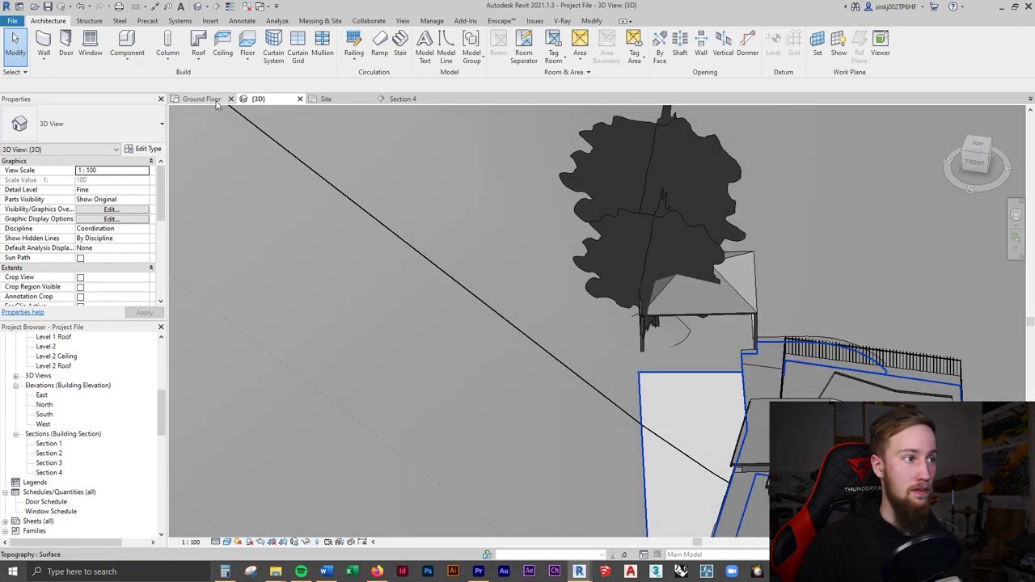
{"action": "left_click", "coordinate": [326, 99]}
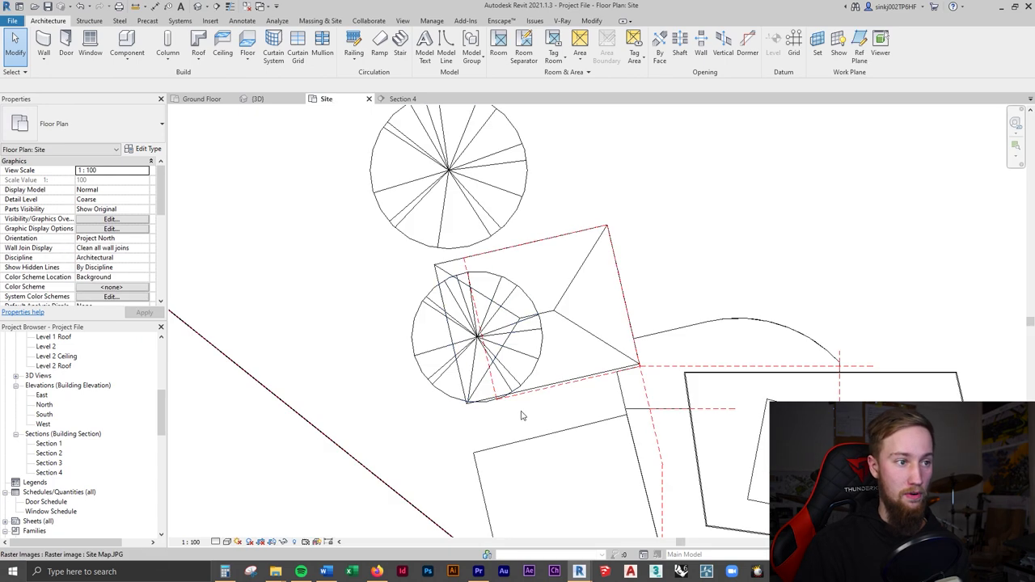
{"action": "left_click", "coordinate": [304, 21]}
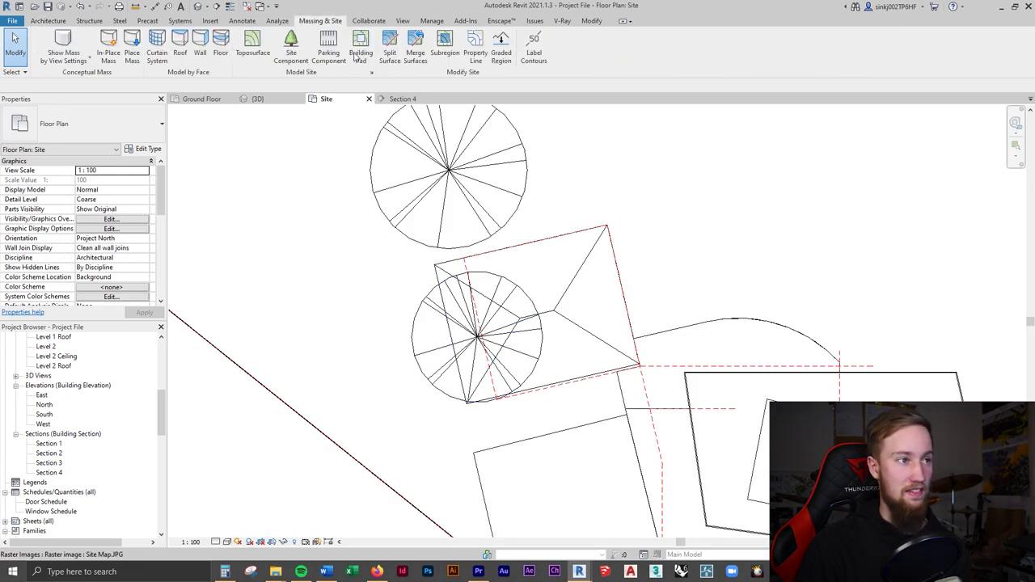
{"action": "left_click", "coordinate": [359, 53]}
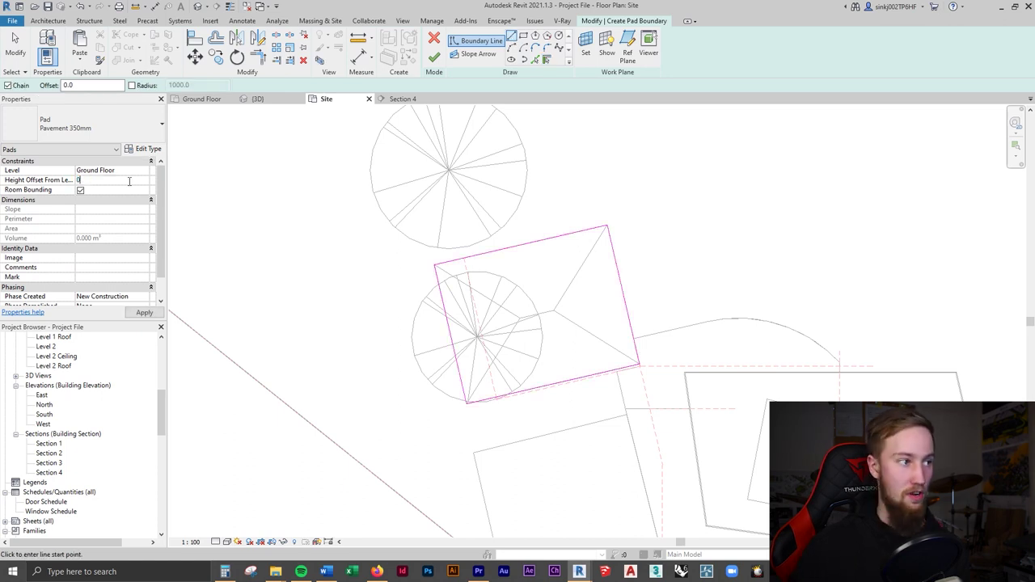
{"action": "left_click", "coordinate": [432, 58]}
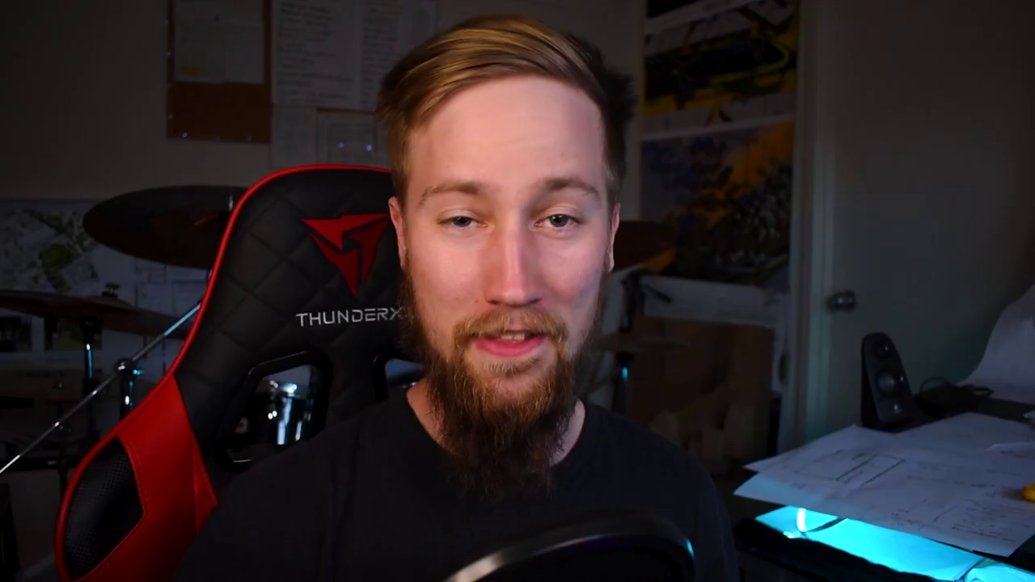